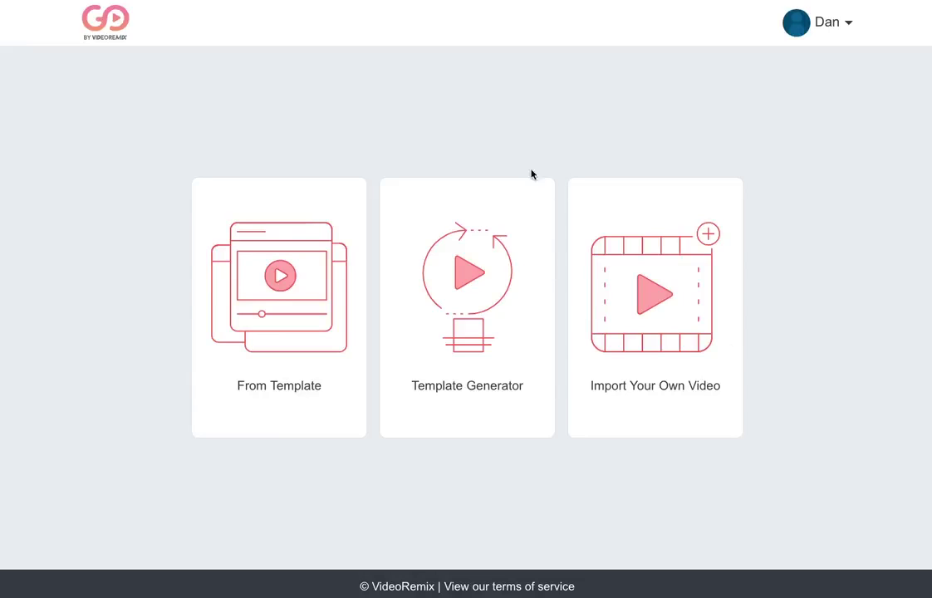
Start a new video from a template and look through the available niche templates
{"action": "left_click", "coordinate": [281, 285]}
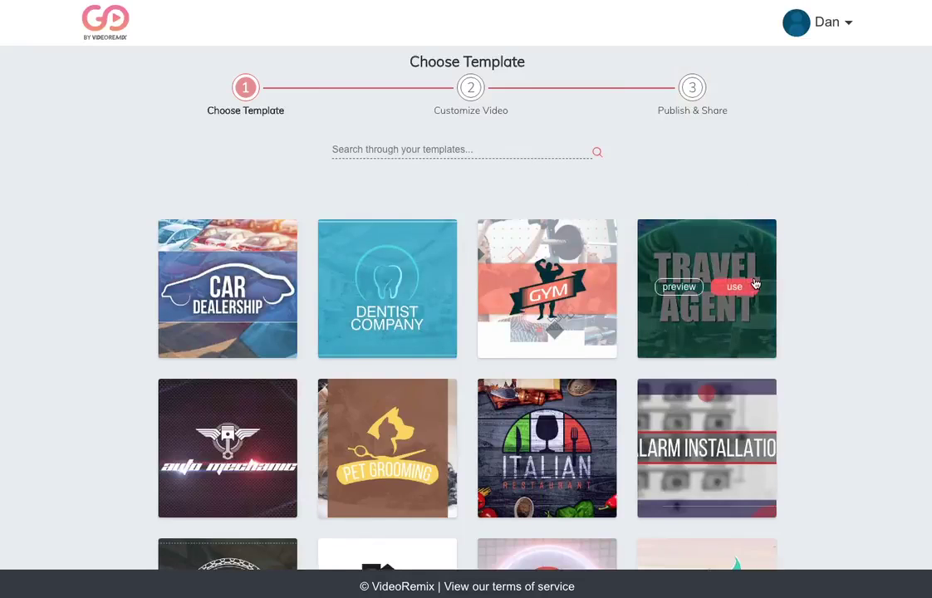
{"action": "scroll", "coordinate": [756, 284], "scroll_direction": "down", "scroll_amount": 6}
{"action": "scroll", "coordinate": [755, 284], "scroll_direction": "down", "scroll_amount": 1}
{"action": "scroll", "coordinate": [755, 284], "scroll_direction": "up", "scroll_amount": 5}
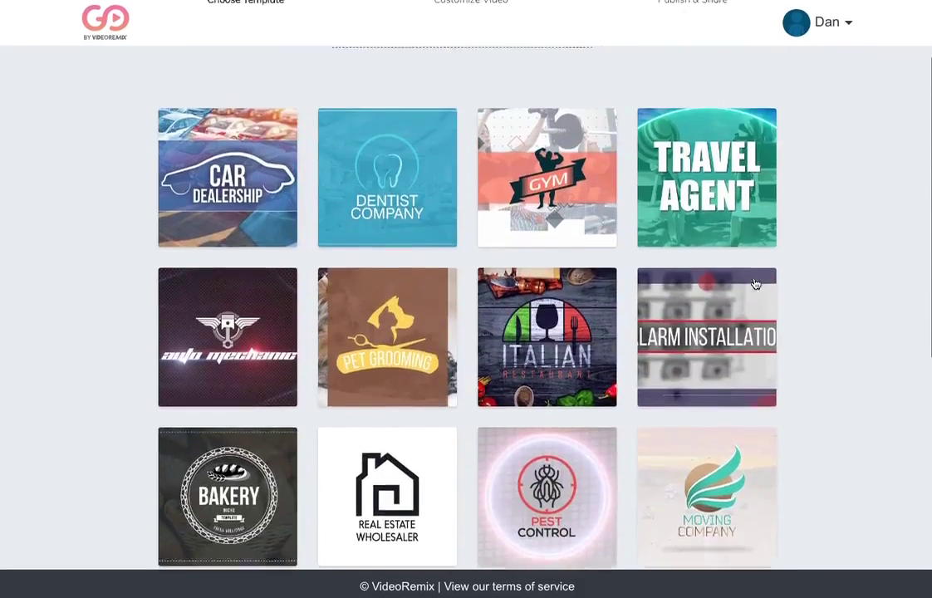
{"action": "scroll", "coordinate": [756, 284], "scroll_direction": "down", "scroll_amount": 5}
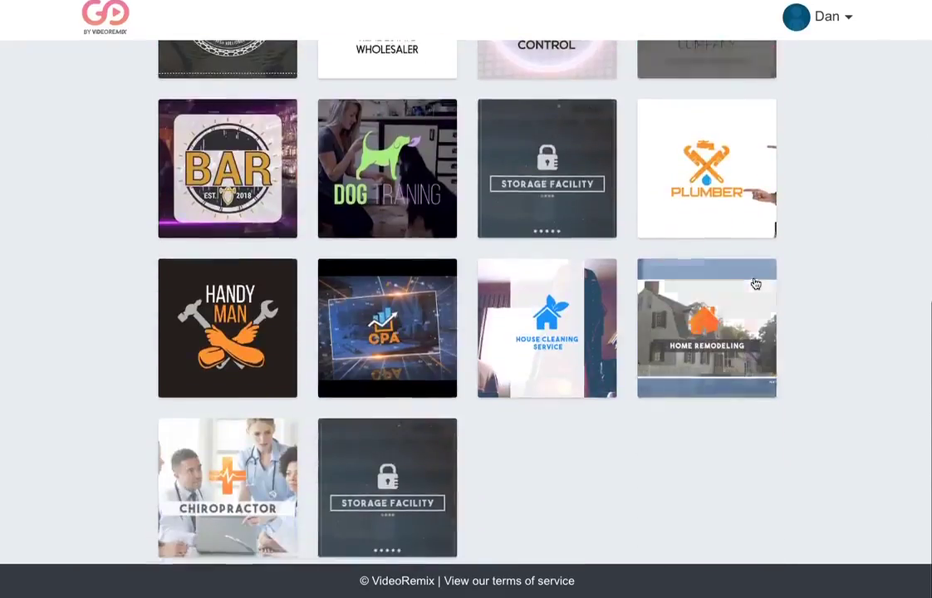
{"action": "scroll", "coordinate": [755, 284], "scroll_direction": "up", "scroll_amount": 3}
{"action": "scroll", "coordinate": [847, 293], "scroll_direction": "up", "scroll_amount": 4}
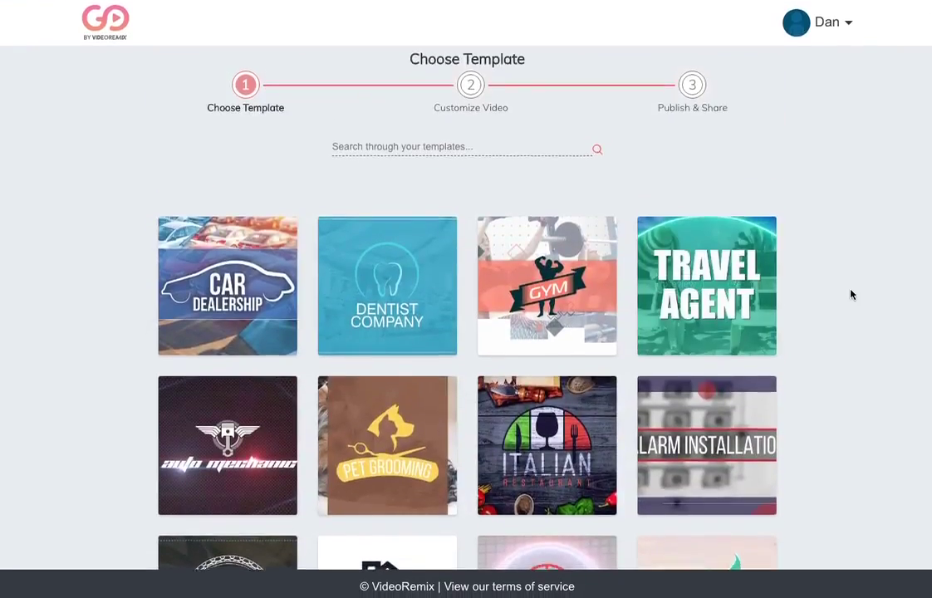
{"action": "scroll", "coordinate": [849, 294], "scroll_direction": "down", "scroll_amount": 4}
{"action": "scroll", "coordinate": [850, 294], "scroll_direction": "down", "scroll_amount": 4}
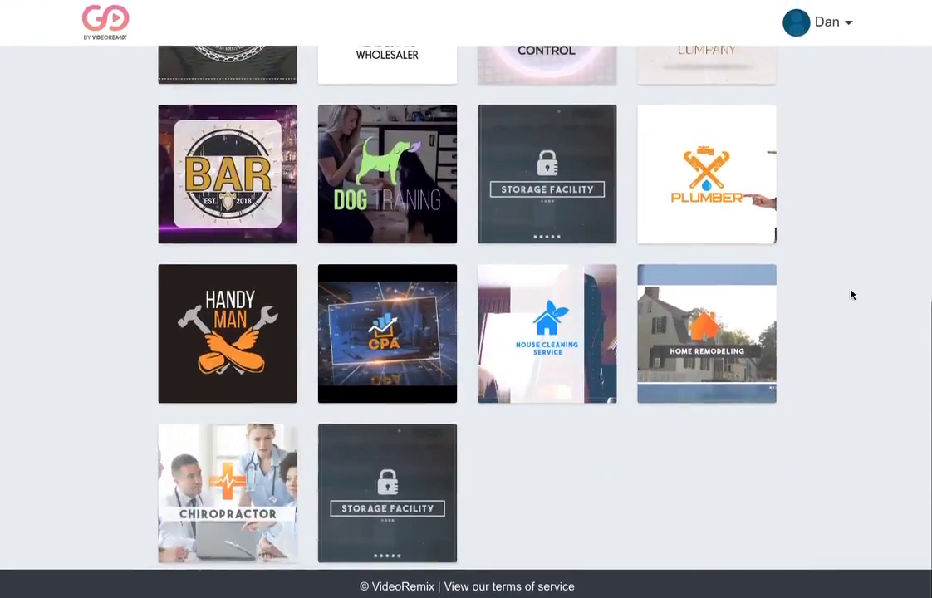
{"action": "scroll", "coordinate": [851, 294], "scroll_direction": "up", "scroll_amount": 5}
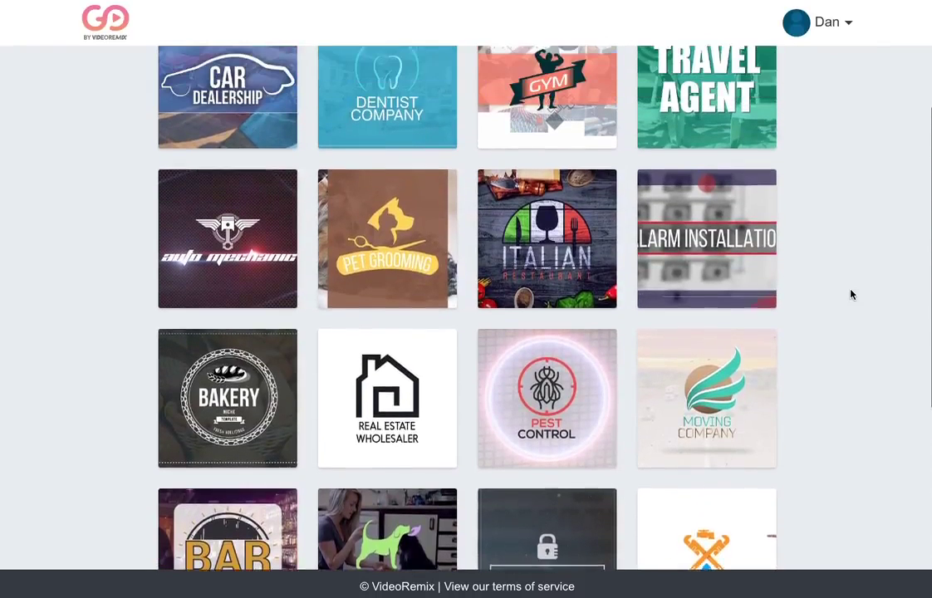
{"action": "scroll", "coordinate": [851, 294], "scroll_direction": "up", "scroll_amount": 3}
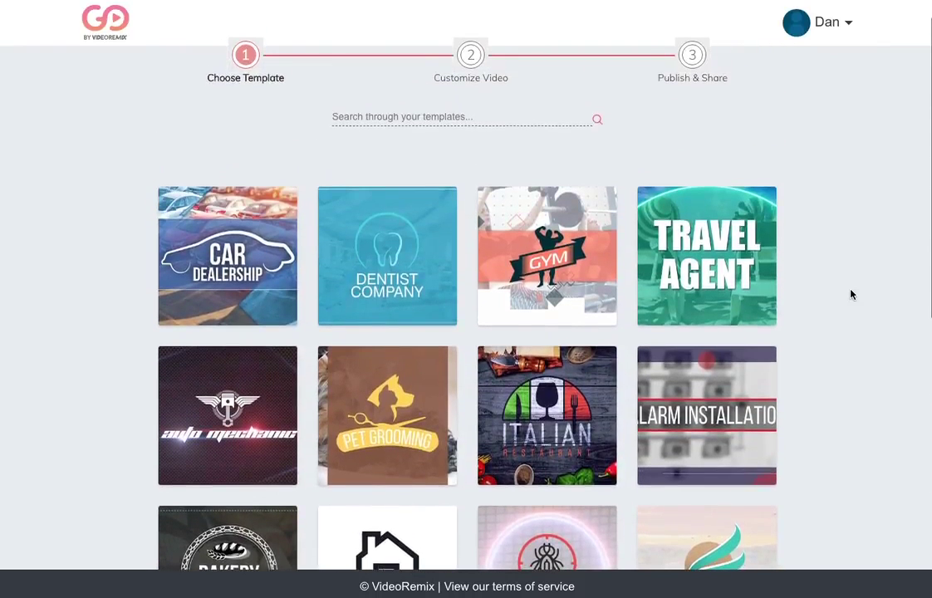
{"action": "scroll", "coordinate": [851, 294], "scroll_direction": "up", "scroll_amount": 1}
{"action": "scroll", "coordinate": [851, 294], "scroll_direction": "down", "scroll_amount": 1}
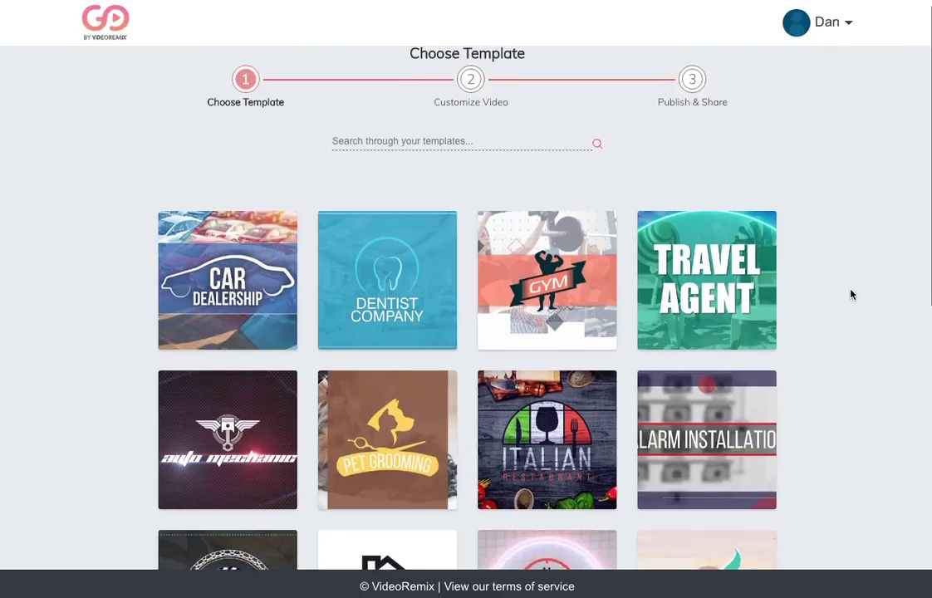
{"action": "scroll", "coordinate": [851, 293], "scroll_direction": "down", "scroll_amount": 1}
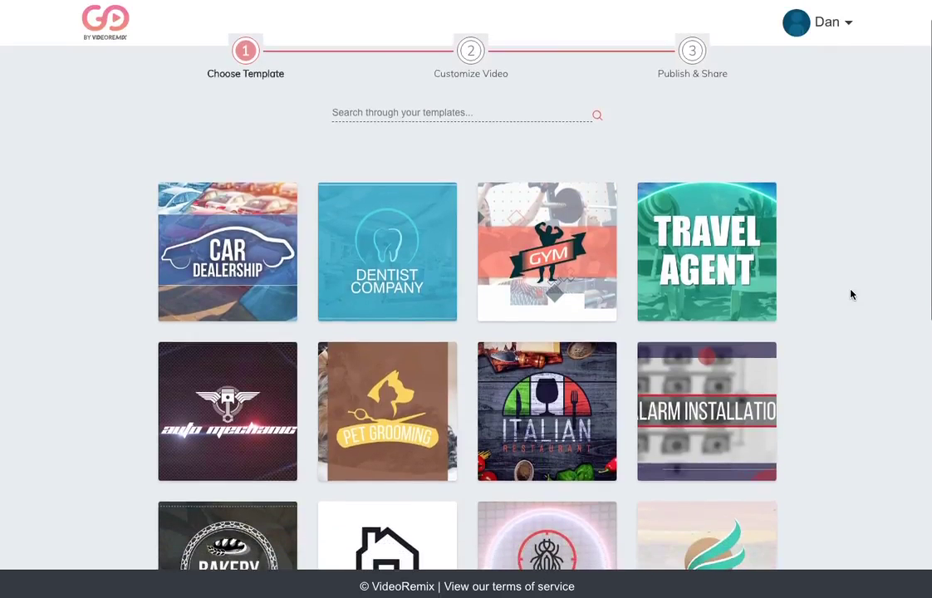
{"action": "scroll", "coordinate": [851, 294], "scroll_direction": "up", "scroll_amount": 2}
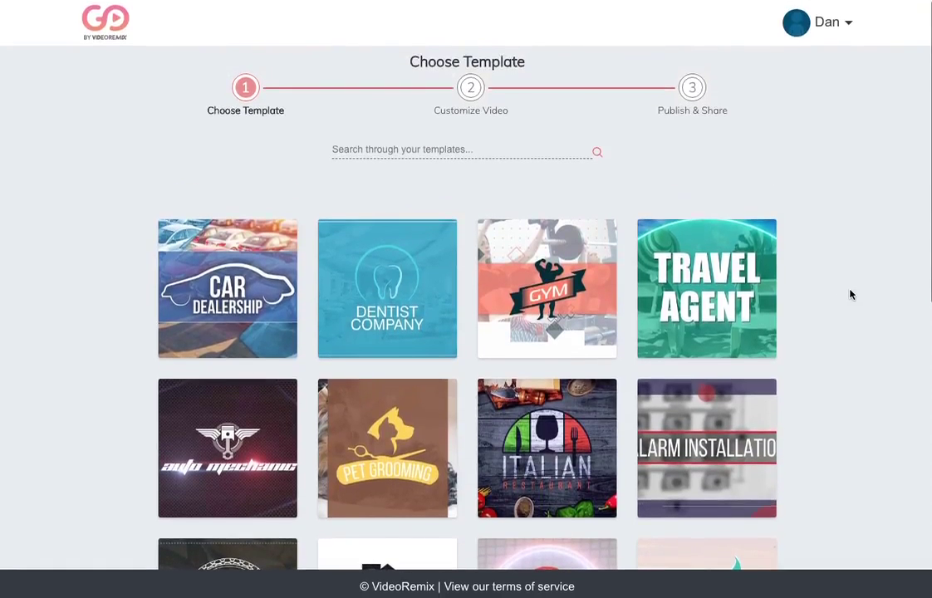
Preview the Travel Agent template's video, pause it partway and close the preview
{"action": "mouse_move", "coordinate": [487, 287]}
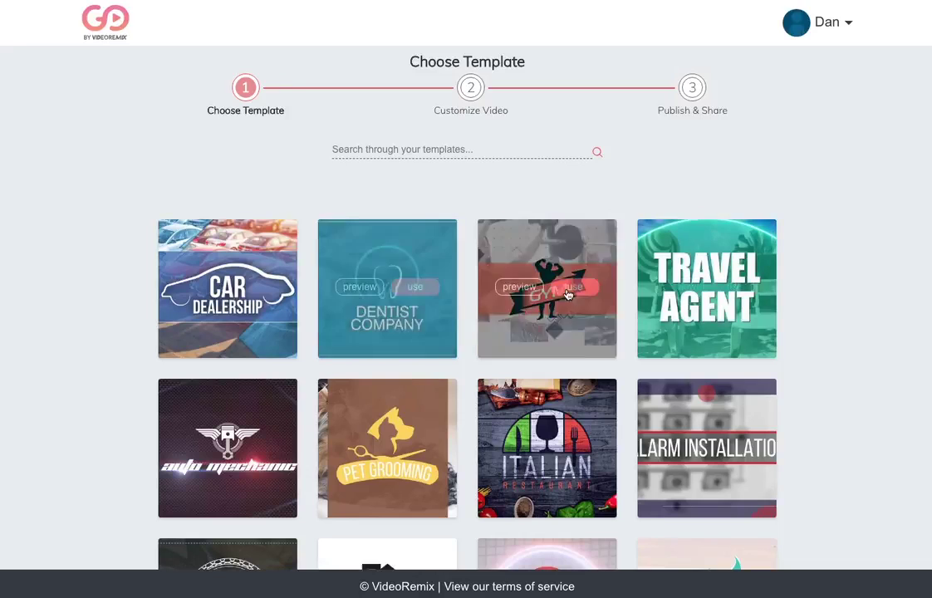
{"action": "mouse_move", "coordinate": [681, 306]}
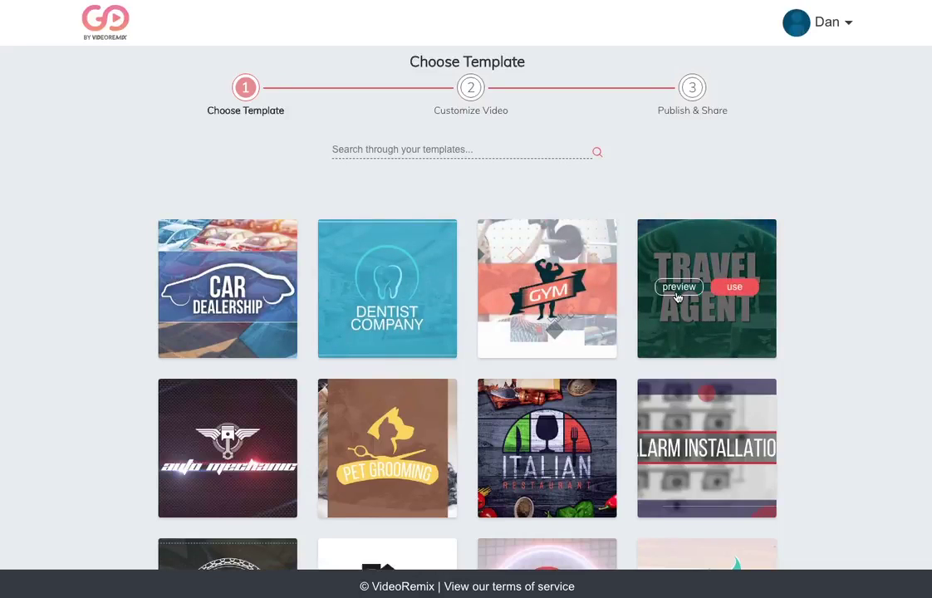
{"action": "left_click", "coordinate": [677, 287]}
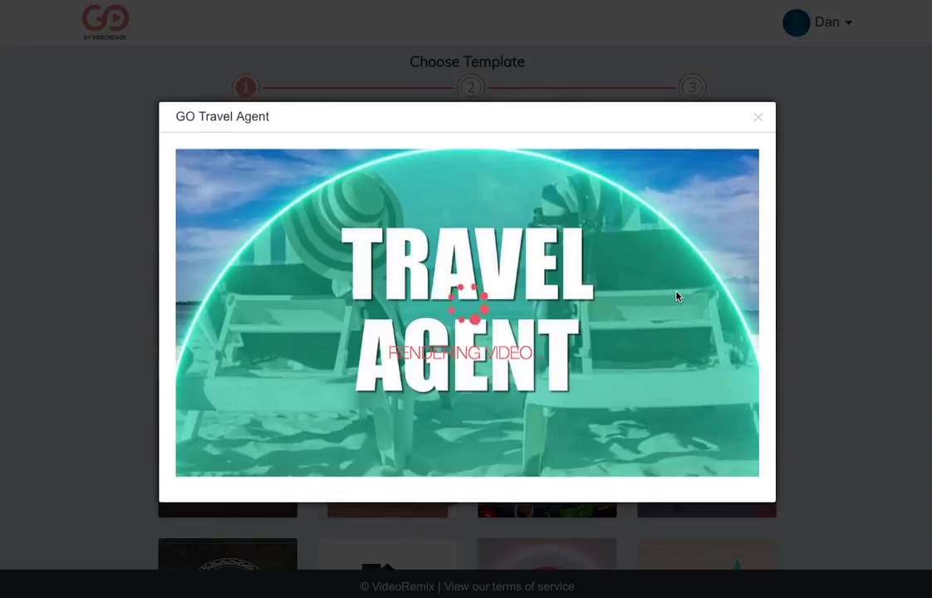
{"action": "left_click", "coordinate": [435, 284]}
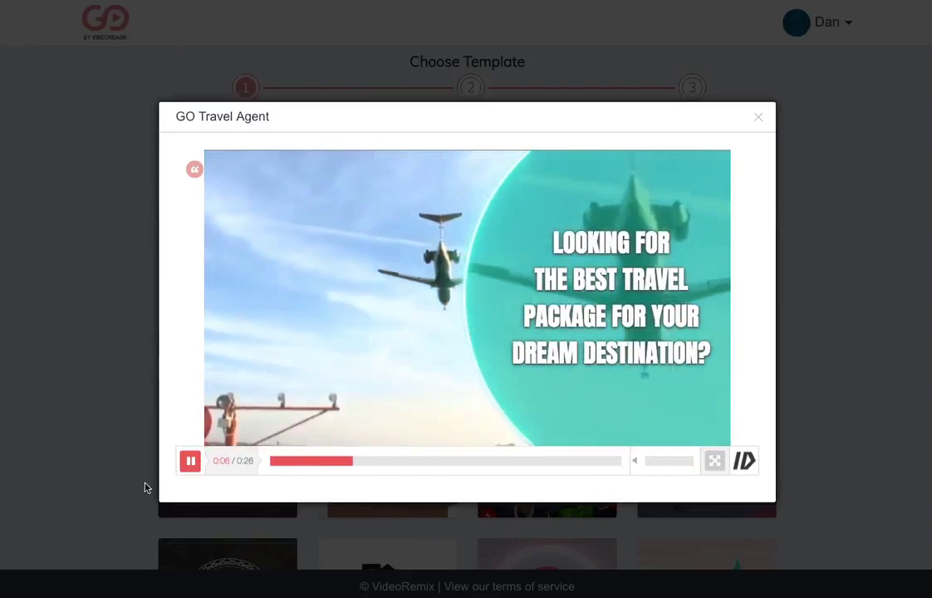
{"action": "left_click", "coordinate": [189, 463]}
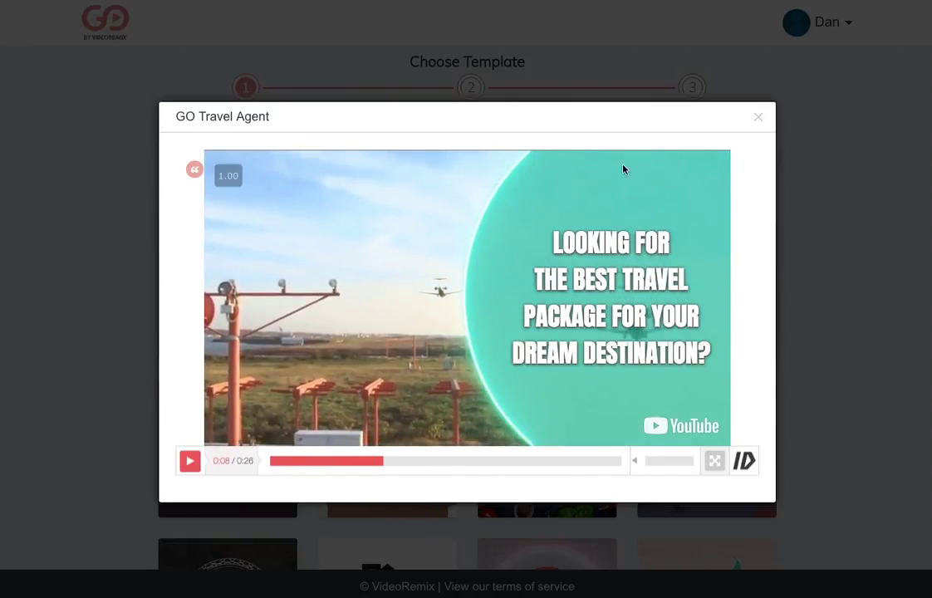
{"action": "left_click", "coordinate": [759, 118]}
Use the Travel Agent template for the new video
{"action": "mouse_move", "coordinate": [734, 303]}
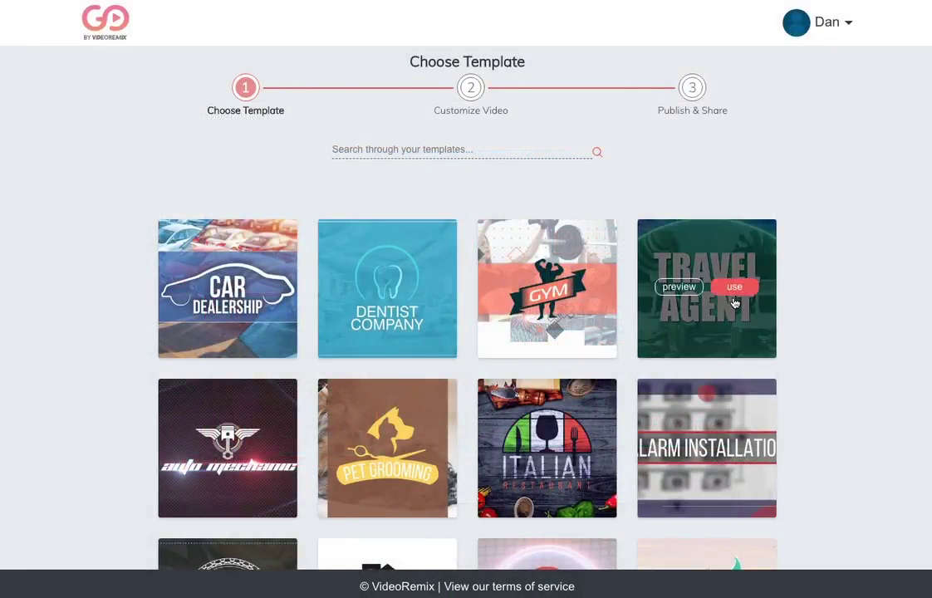
{"action": "left_click", "coordinate": [734, 287]}
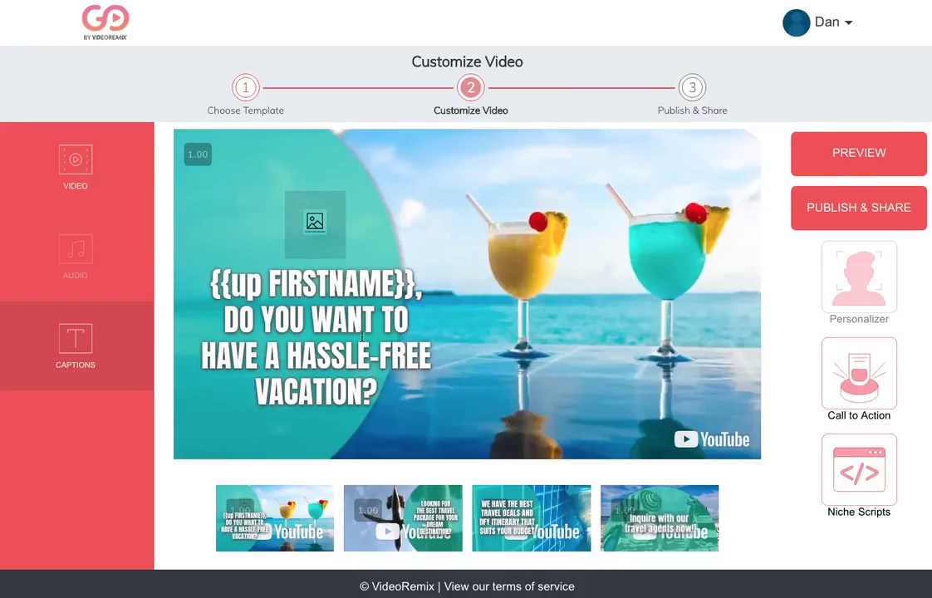
Select the FIRSTNAME caption in the first scene and check its background colour options without changing the colour
{"action": "left_click", "coordinate": [297, 325]}
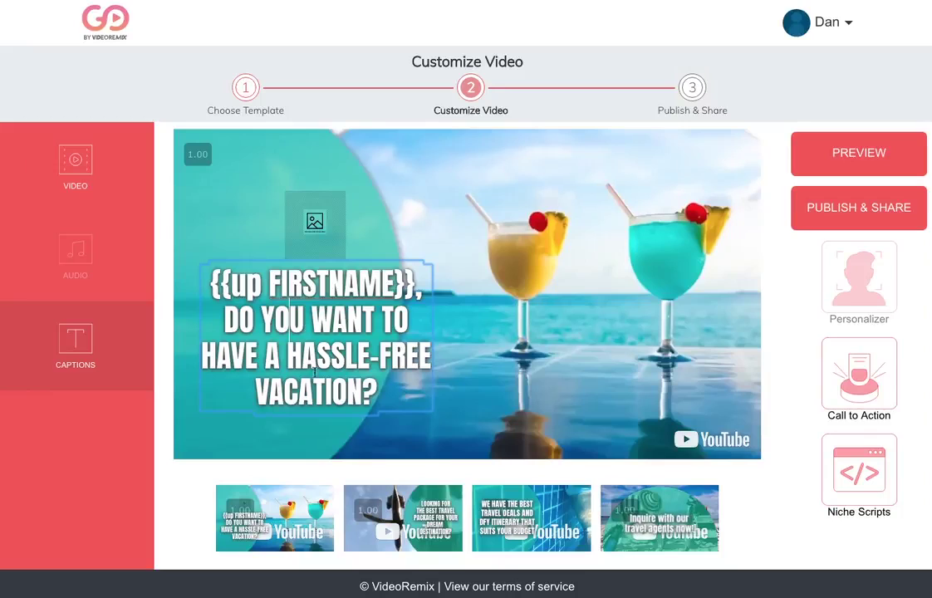
{"action": "left_click", "coordinate": [319, 371]}
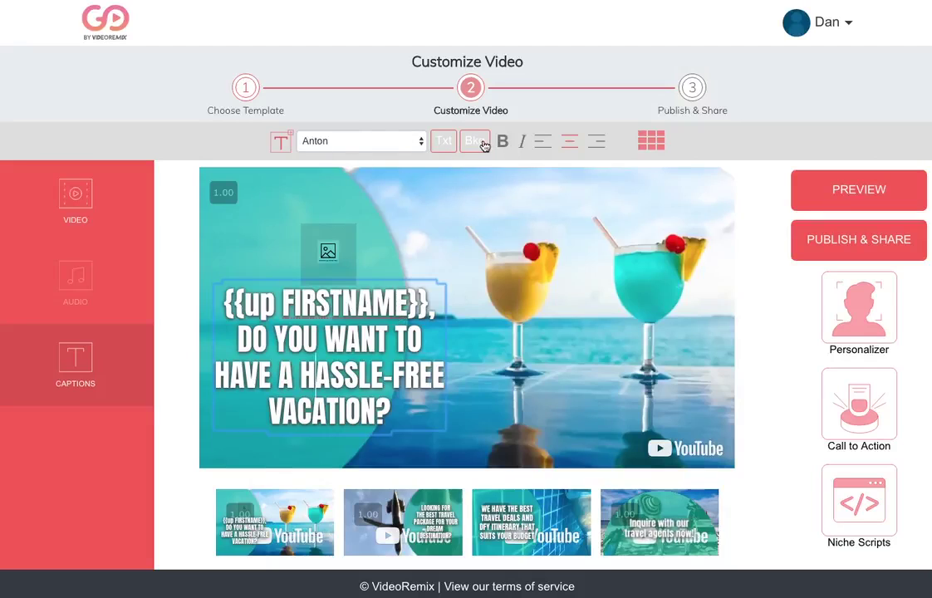
{"action": "left_click", "coordinate": [475, 142]}
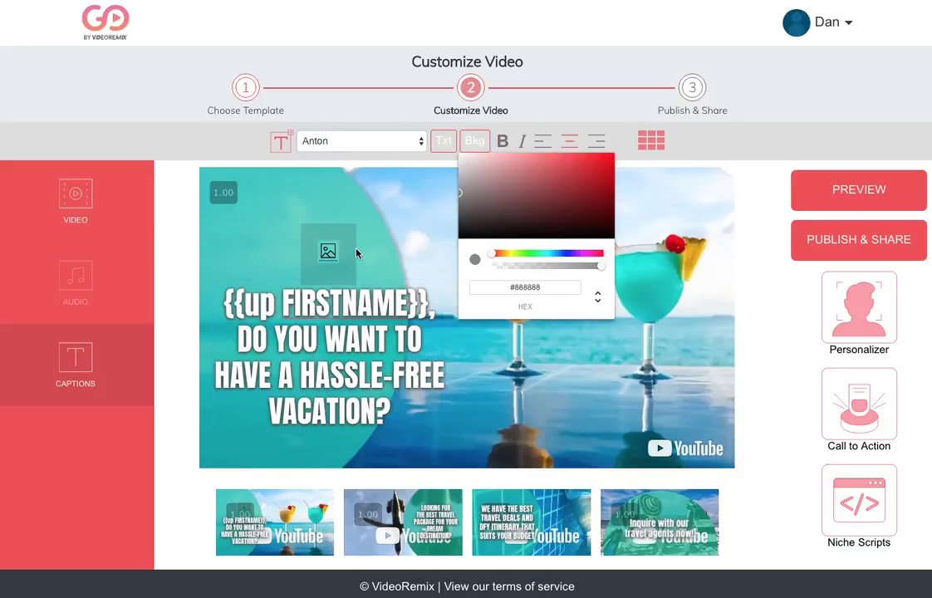
{"action": "left_click", "coordinate": [397, 316]}
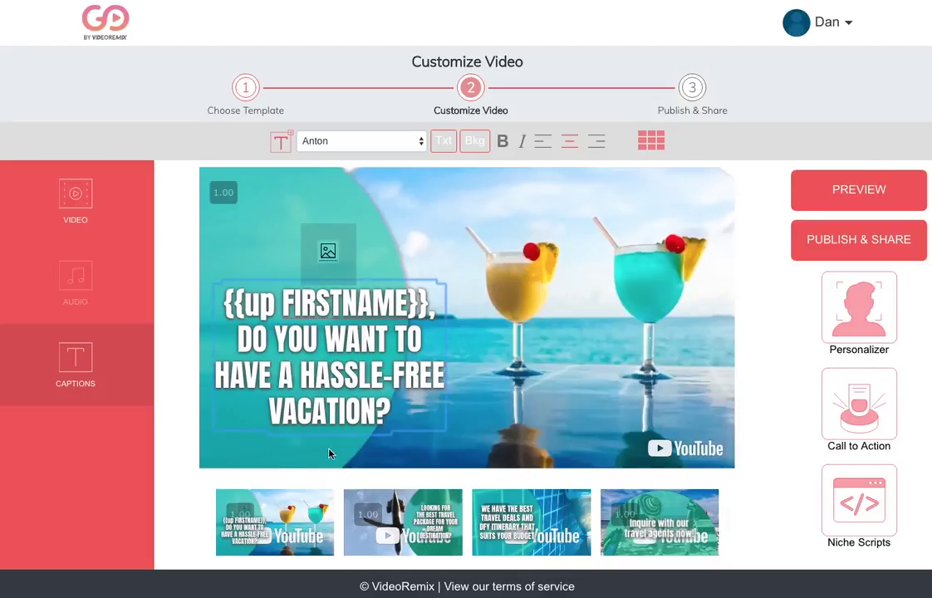
Move the first scene's image placeholder slightly up and reposition the FIRSTNAME caption just beneath it over the teal circle
{"action": "left_click", "coordinate": [328, 253]}
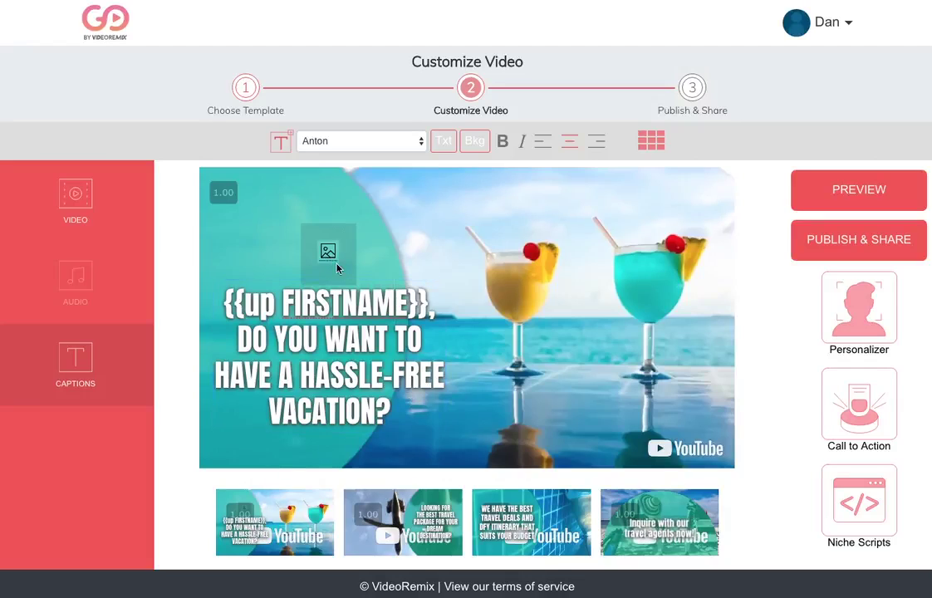
{"action": "left_click", "coordinate": [337, 267]}
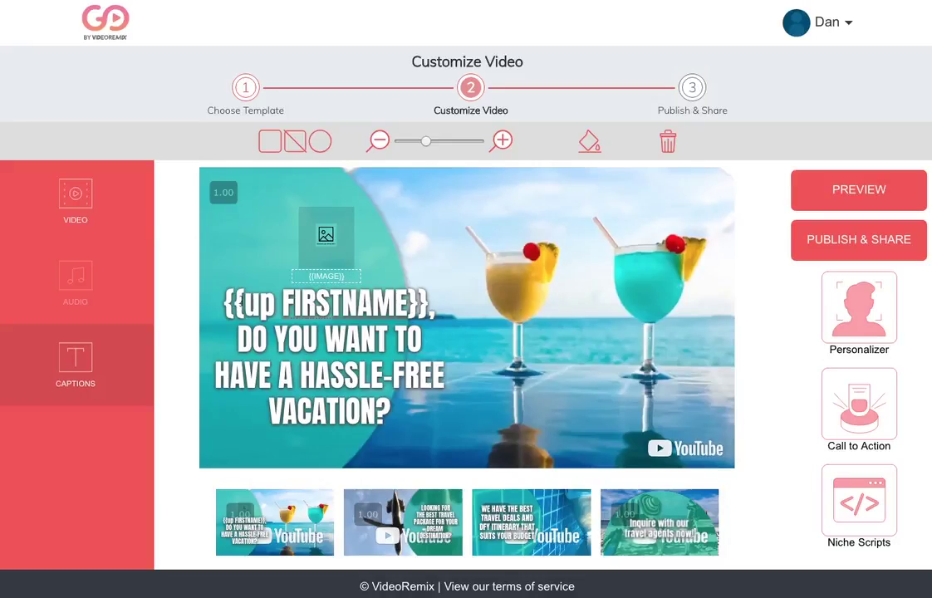
{"action": "left_click_drag", "start_coordinate": [225, 304], "coordinate": [239, 305]}
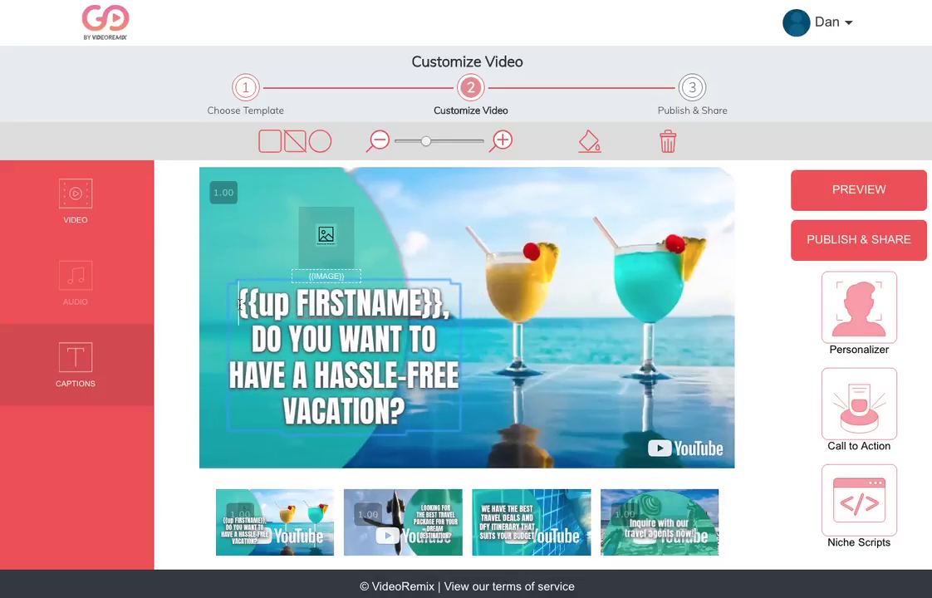
{"action": "left_click", "coordinate": [350, 338]}
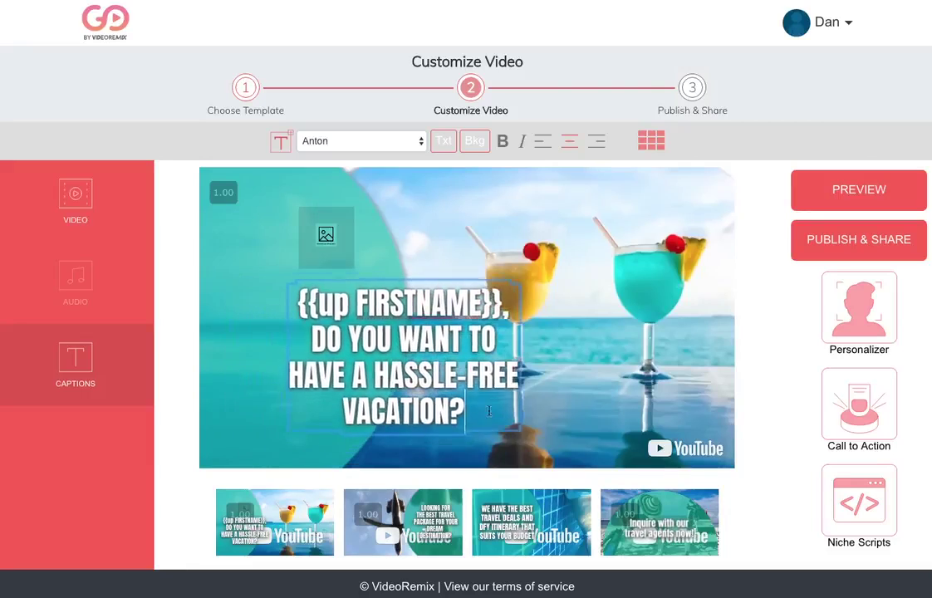
{"action": "left_click_drag", "start_coordinate": [446, 418], "coordinate": [424, 417]}
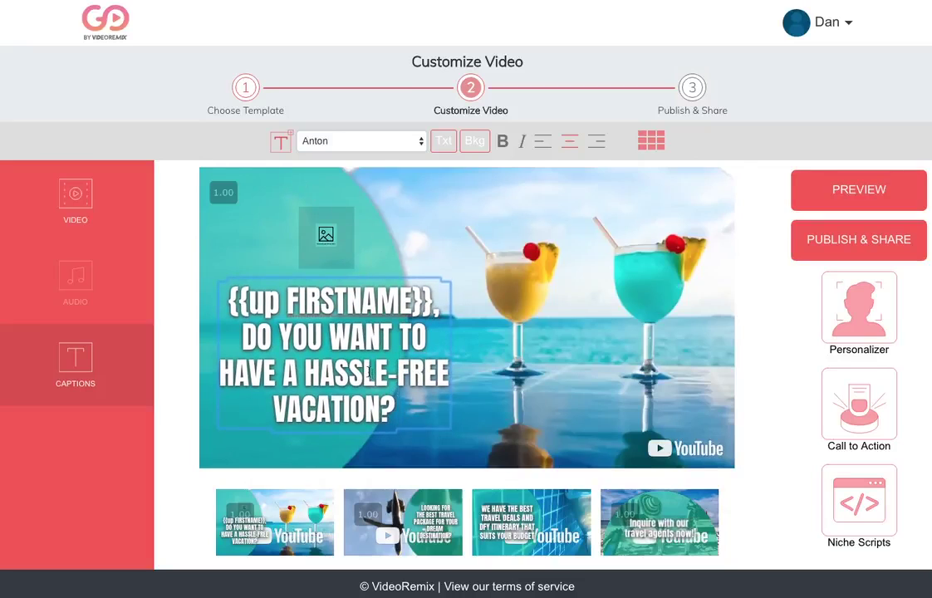
{"action": "mouse_move", "coordinate": [394, 412]}
{"action": "left_mouse_down"}
{"action": "mouse_move", "coordinate": [391, 399]}
{"action": "mouse_move", "coordinate": [418, 417]}
{"action": "mouse_move", "coordinate": [408, 407]}
{"action": "mouse_move", "coordinate": [400, 417]}
{"action": "left_mouse_up"}
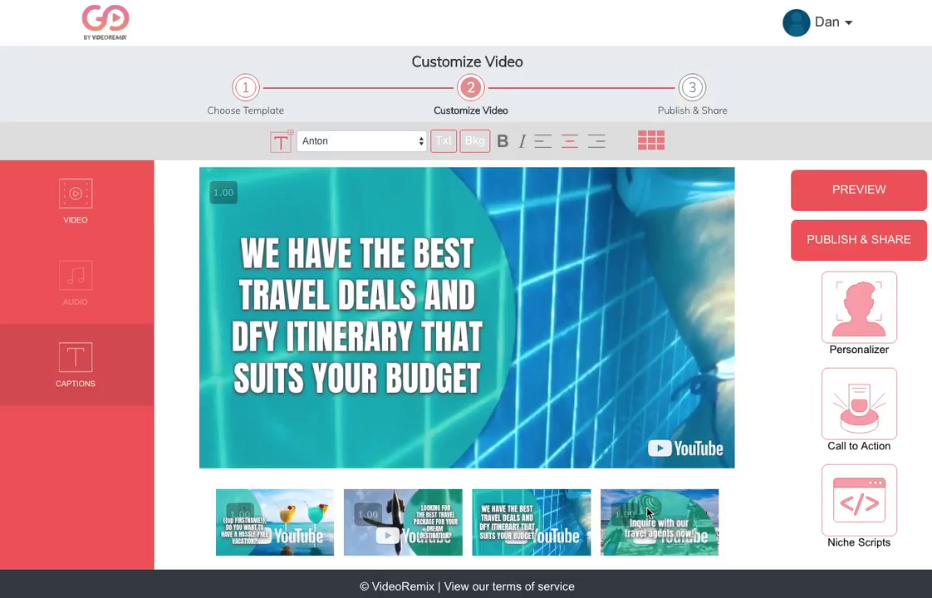
{"action": "left_click", "coordinate": [514, 322]}
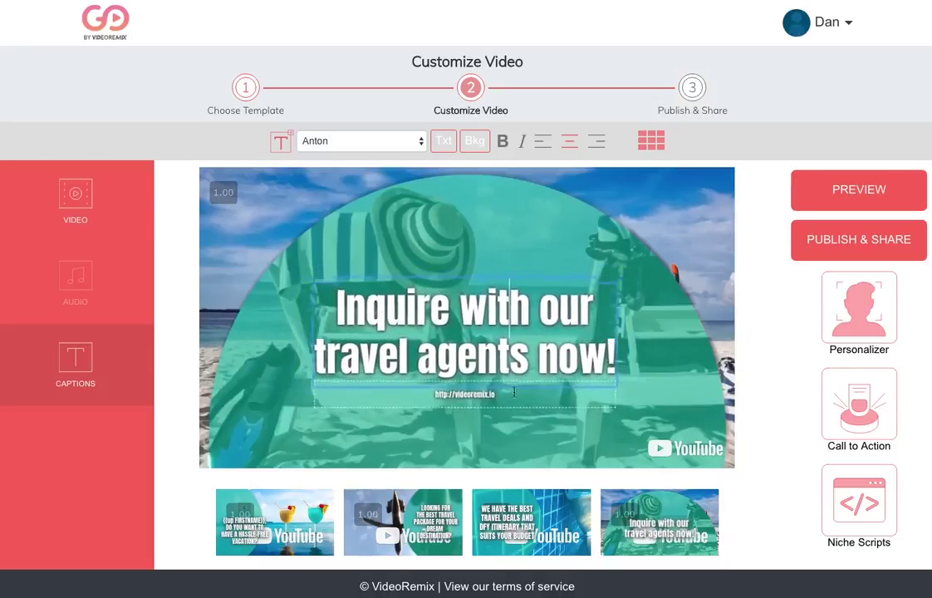
{"action": "left_click", "coordinate": [449, 397]}
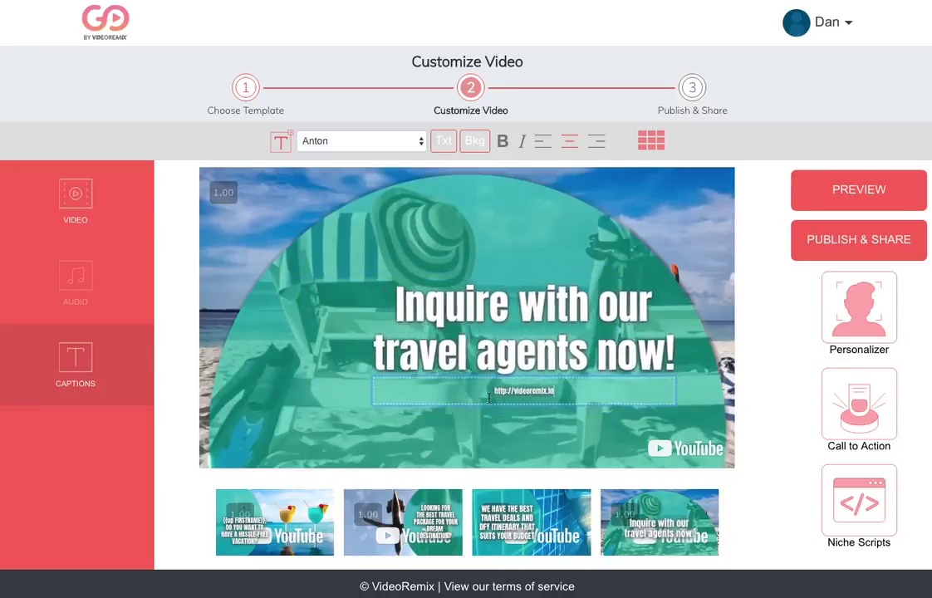
{"action": "left_click", "coordinate": [588, 408]}
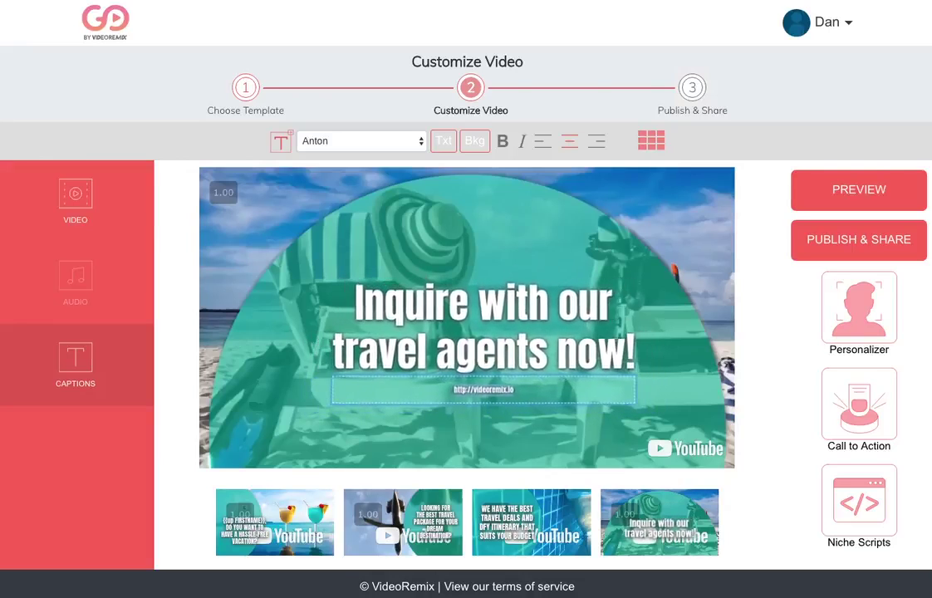
{"action": "key", "text": "ctrl+a"}
{"action": "key", "text": "BackSpace"}
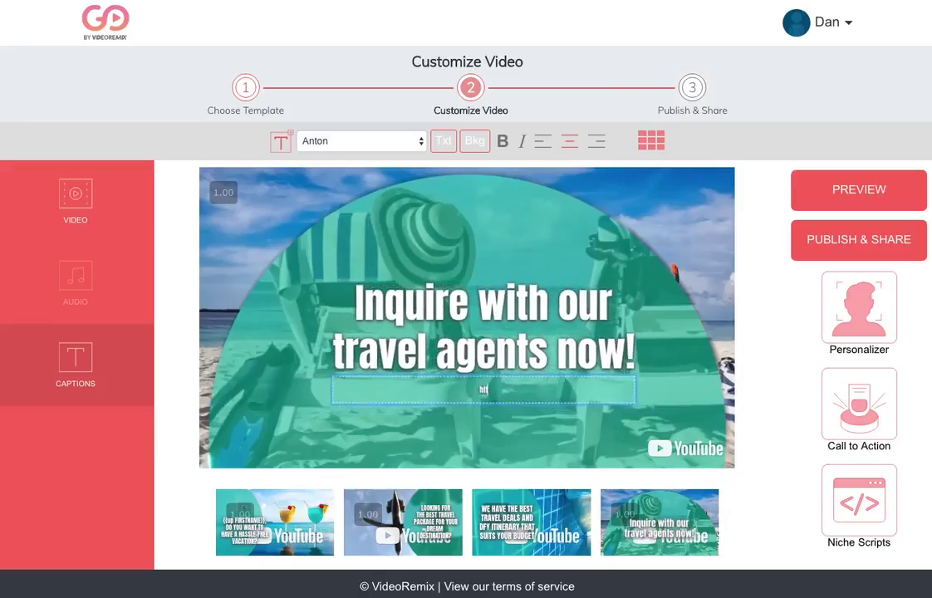
{"action": "type", "text": "http://goo"}
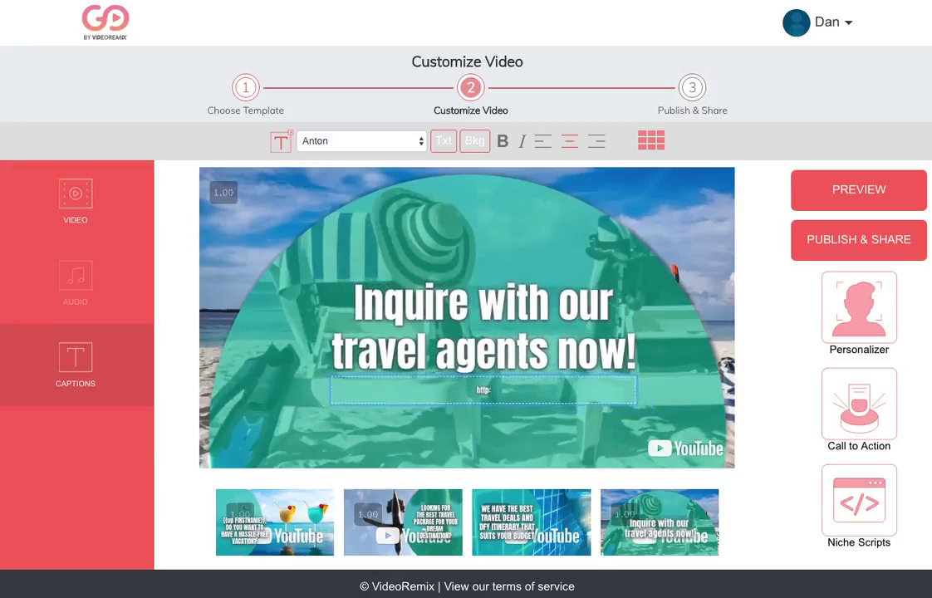
{"action": "type", "text": "gle.com"}
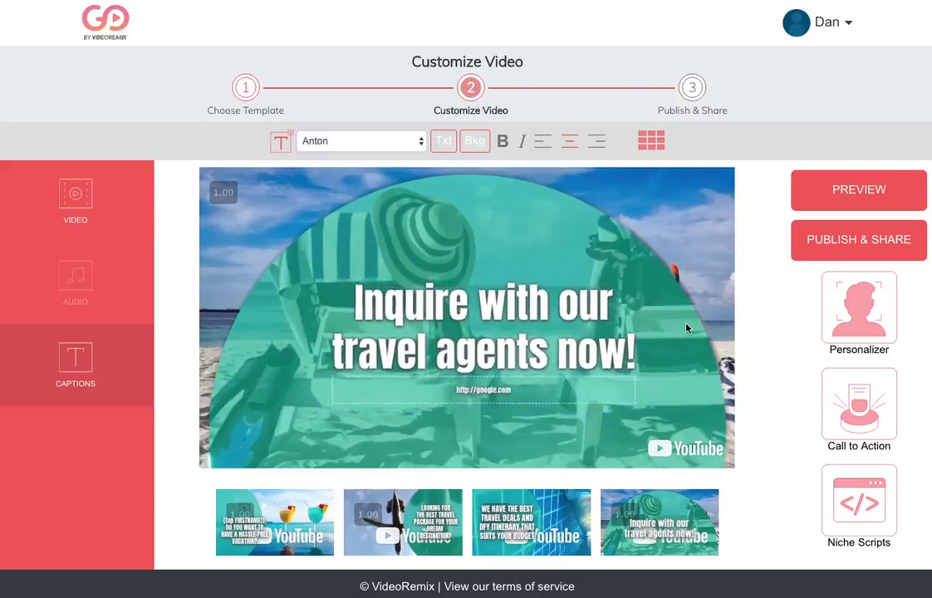
Slightly enlarge the "Inquire with our travel agents now!" caption in the last scene and deselect it
{"action": "left_click", "coordinate": [525, 309]}
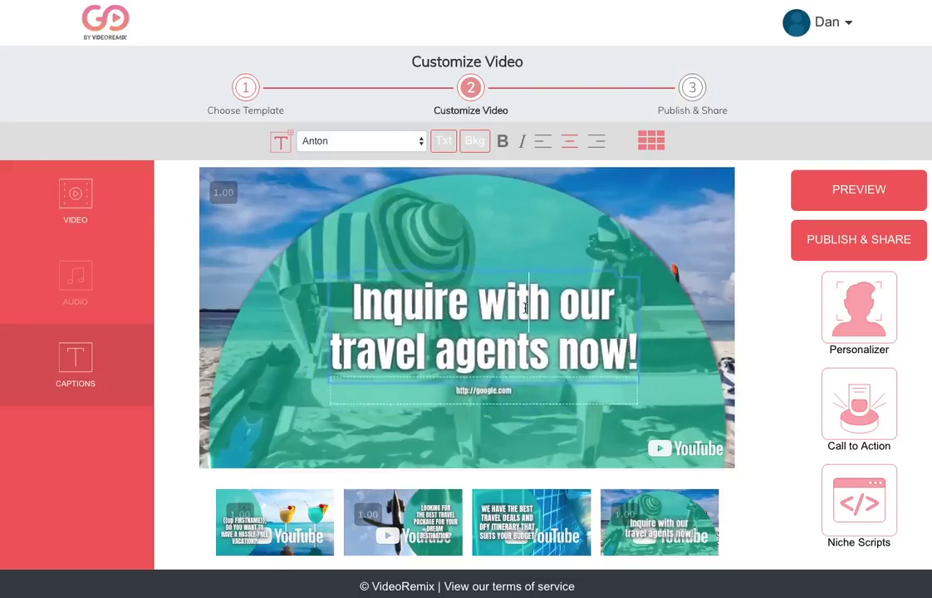
{"action": "left_click", "coordinate": [631, 210]}
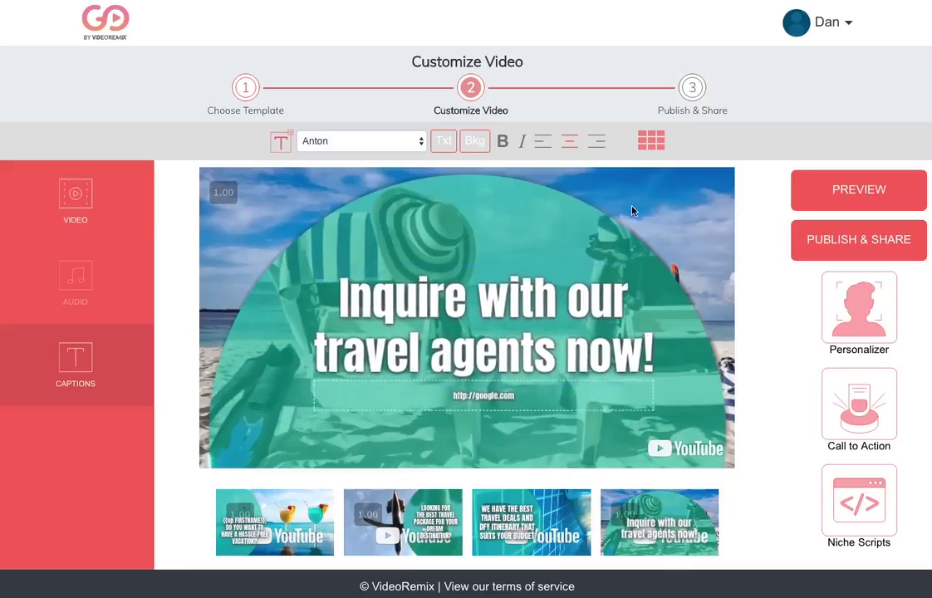
Preview the customised video with the sound muted, checking the first scene and the closing link caption, and close the preview
{"action": "left_click", "coordinate": [854, 188]}
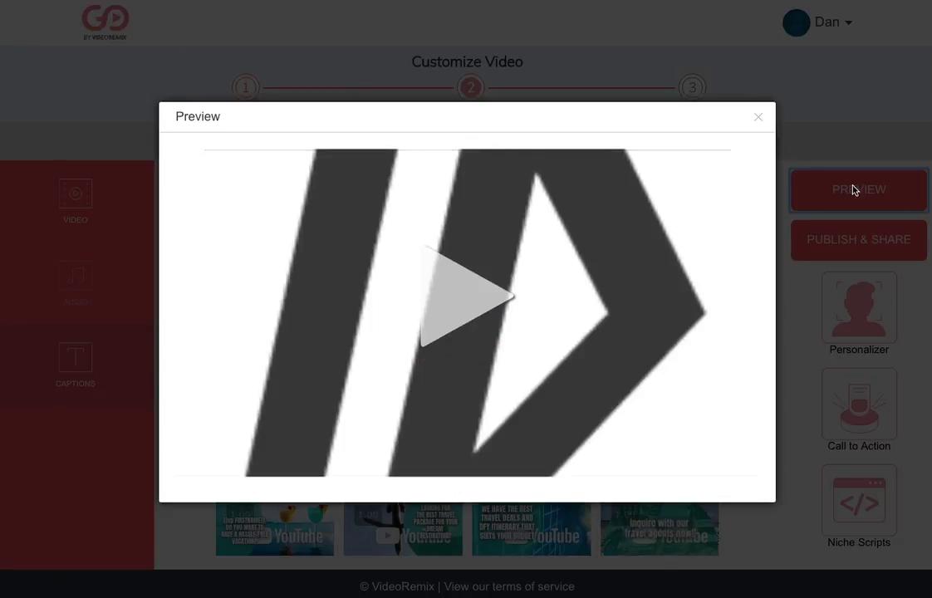
{"action": "left_click", "coordinate": [522, 284]}
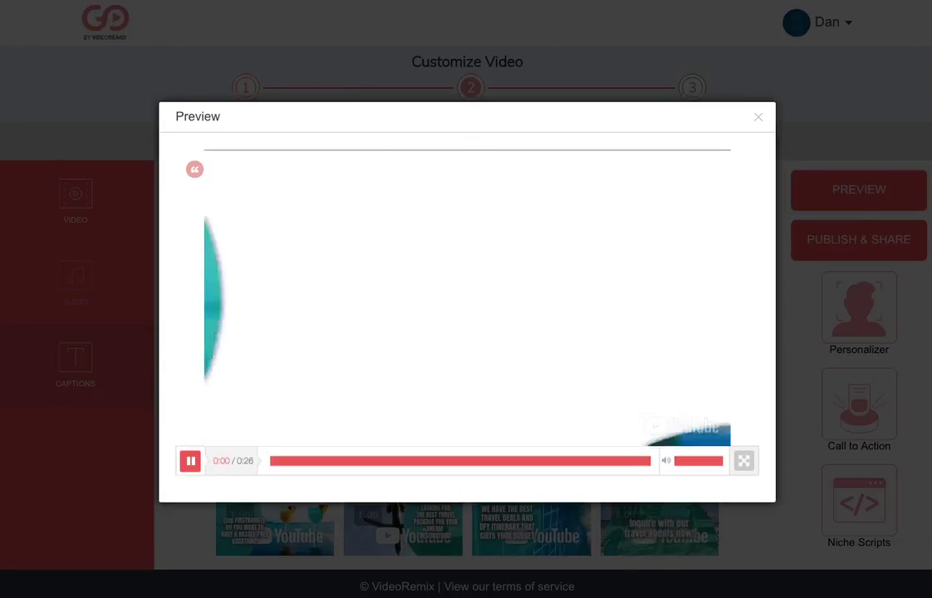
{"action": "left_click_drag", "start_coordinate": [704, 463], "coordinate": [599, 461]}
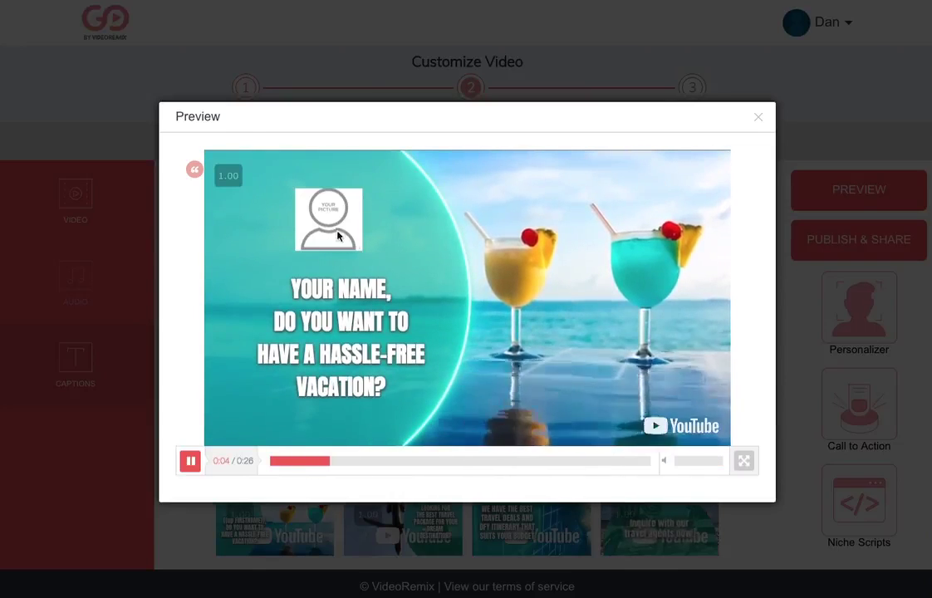
{"action": "left_click_drag", "start_coordinate": [328, 452], "coordinate": [299, 462]}
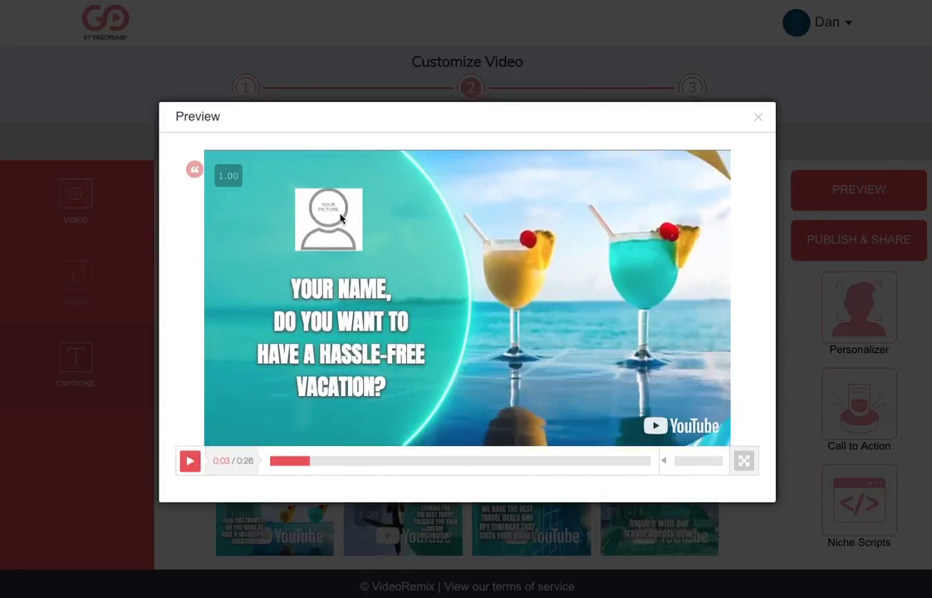
{"action": "left_click", "coordinate": [307, 309]}
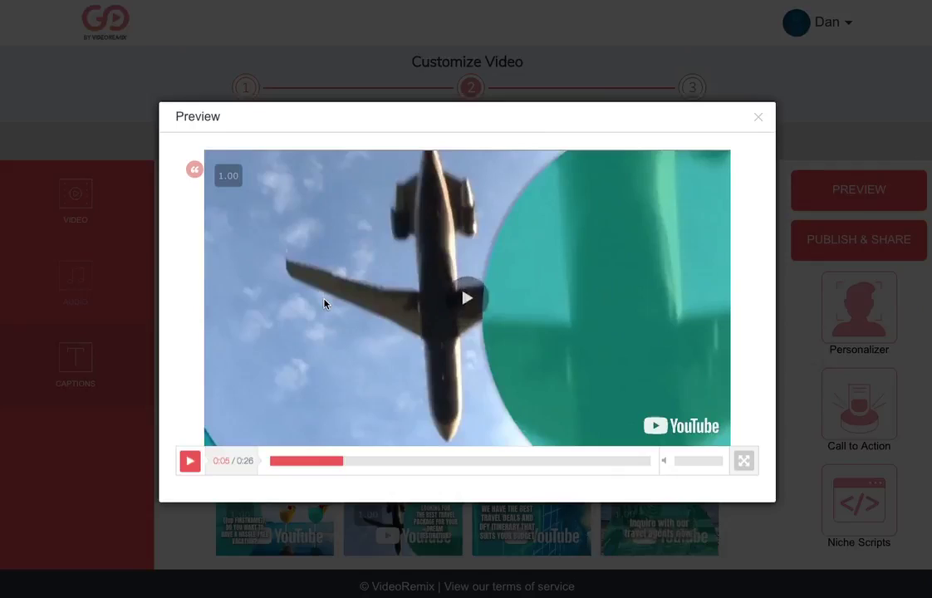
{"action": "left_click", "coordinate": [624, 460]}
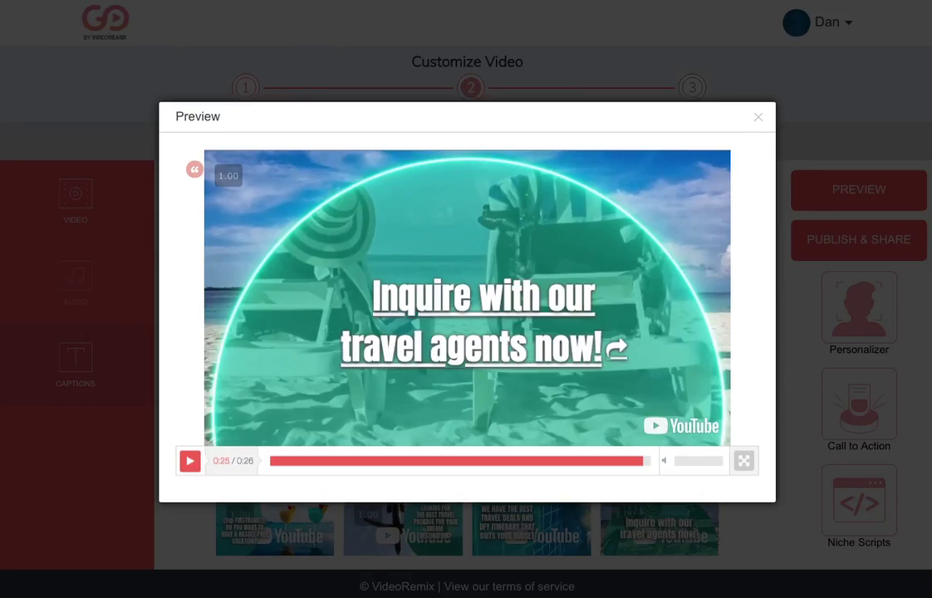
{"action": "left_click", "coordinate": [757, 120]}
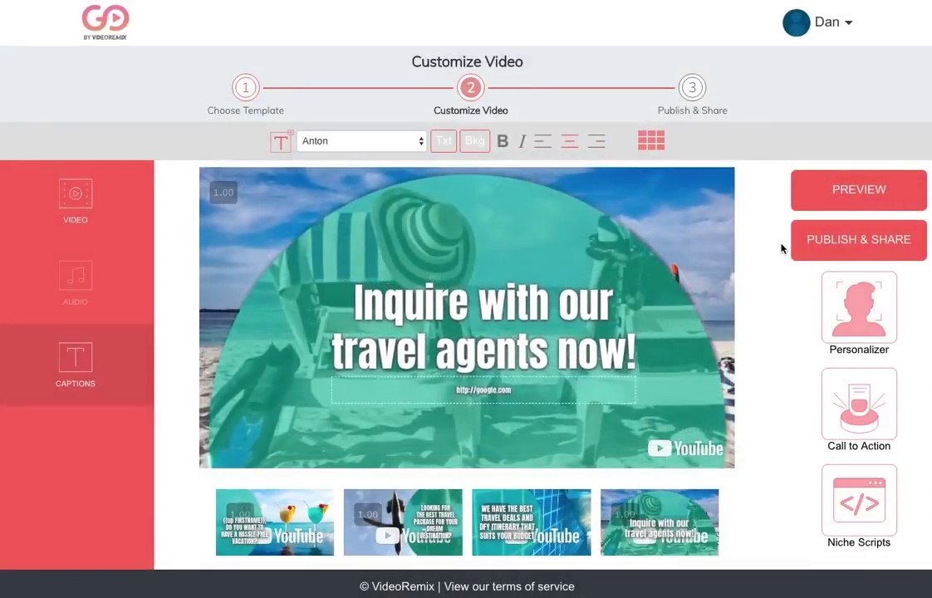
Publish the GO Travel Agent video and look through its embed code
{"action": "left_click", "coordinate": [848, 251]}
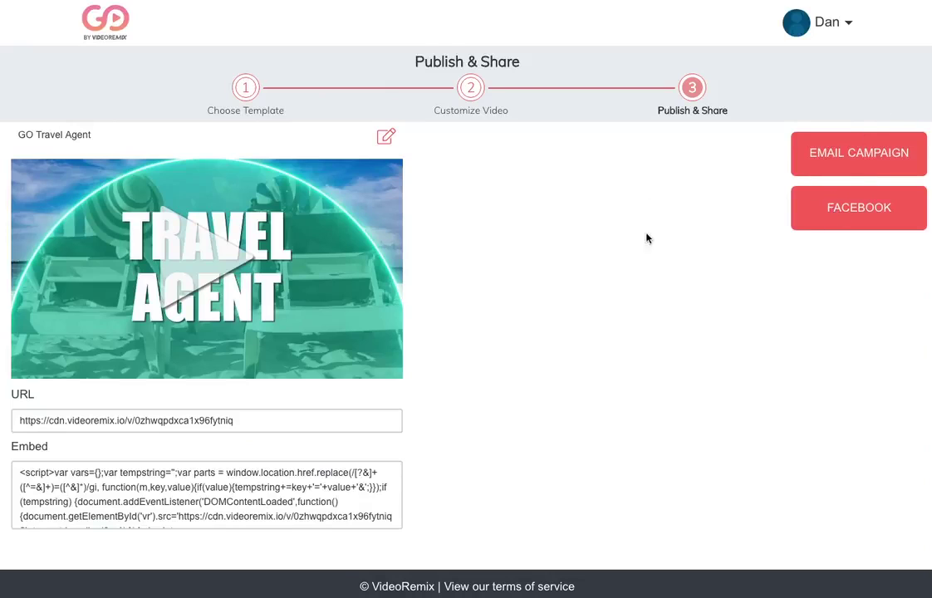
{"action": "scroll", "coordinate": [171, 472], "scroll_direction": "down", "scroll_amount": 4}
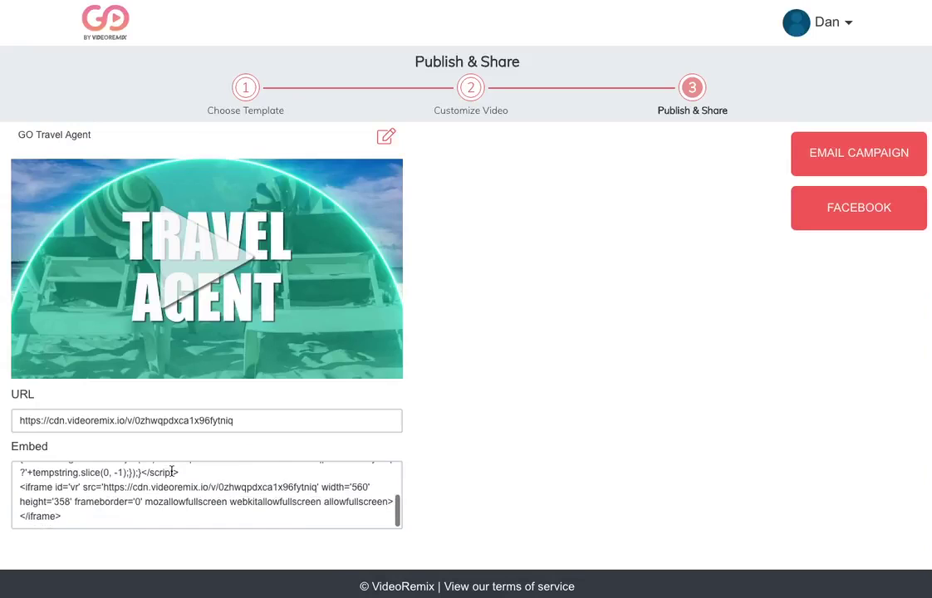
{"action": "scroll", "coordinate": [171, 472], "scroll_direction": "up", "scroll_amount": 4}
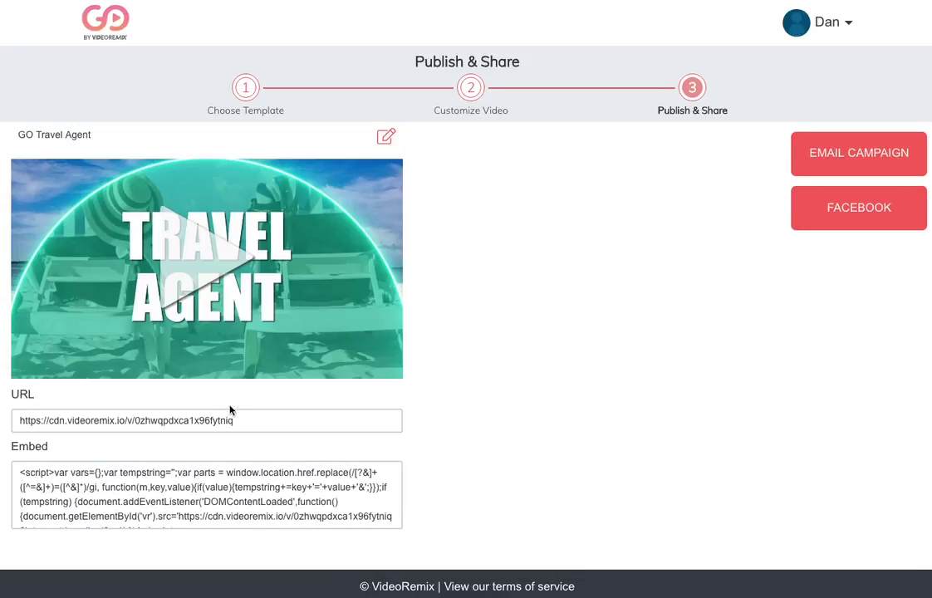
Open the published video's URL in a new browser tab to check its page, and return to the Publish & Share page
{"action": "left_click", "coordinate": [166, 426]}
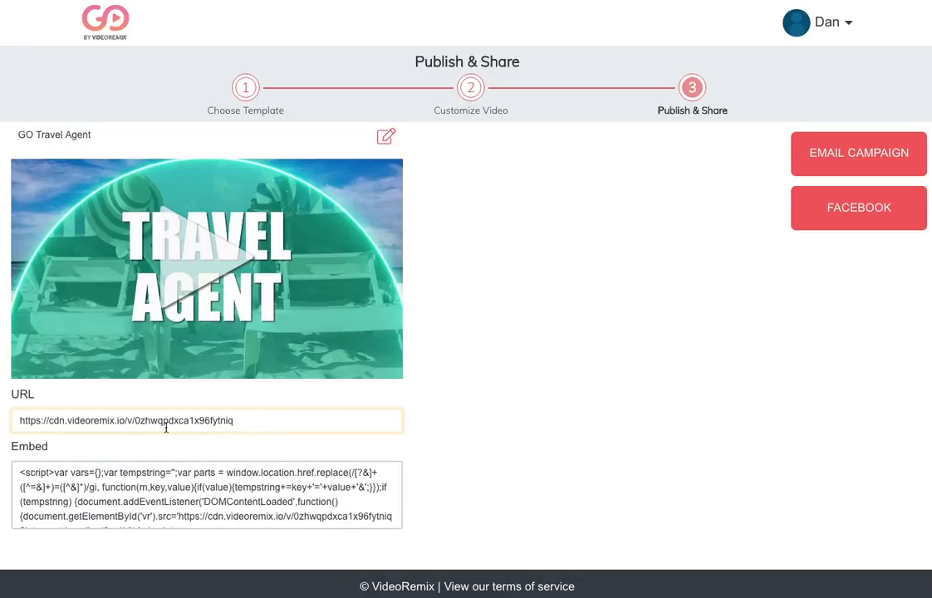
{"action": "left_click_drag", "start_coordinate": [236, 422], "coordinate": [23, 422]}
{"action": "key", "text": "super+c"}
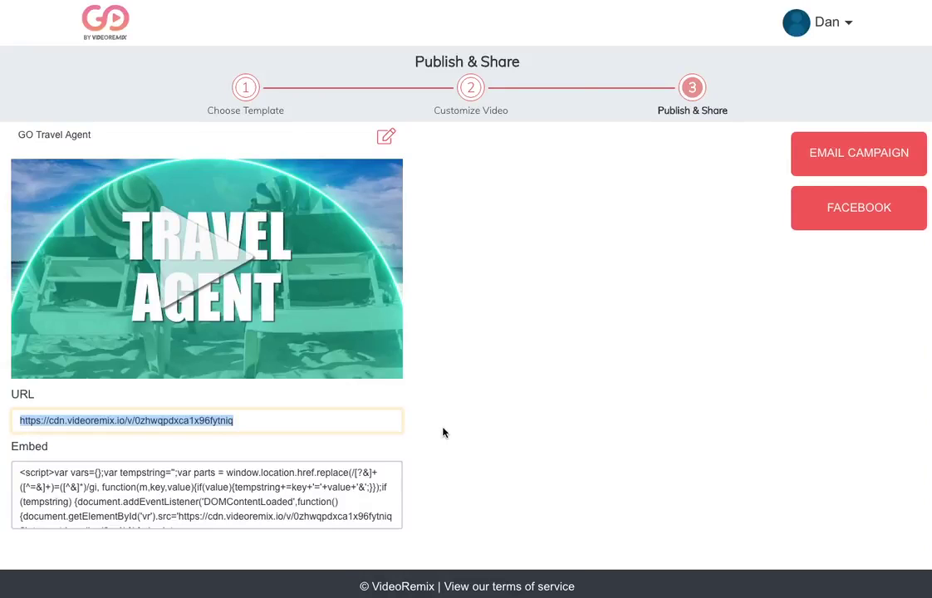
{"action": "key", "text": "super+t"}
{"action": "key", "text": "super+v"}
{"action": "key", "text": "Return"}
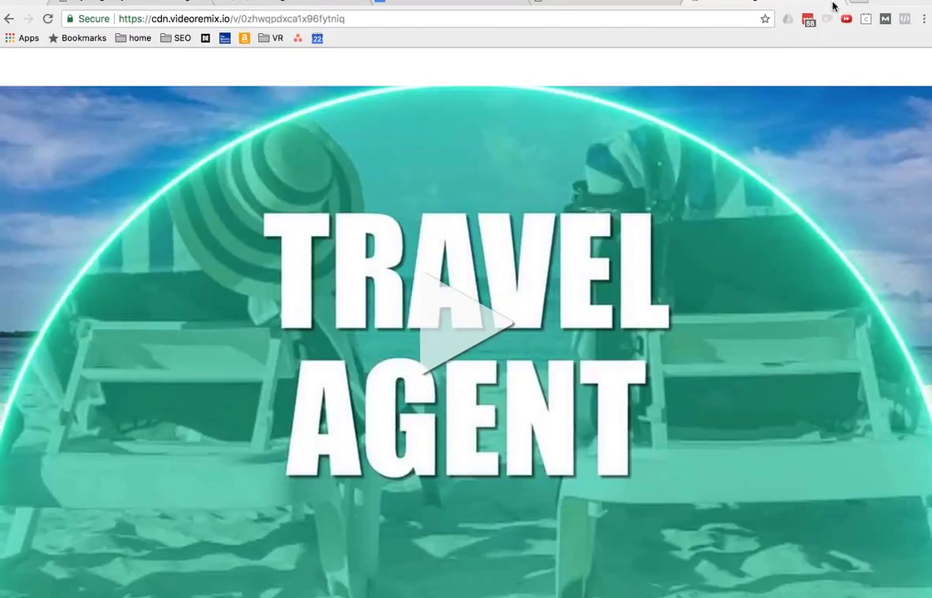
{"action": "left_click", "coordinate": [409, 18]}
{"action": "left_click", "coordinate": [410, 18]}
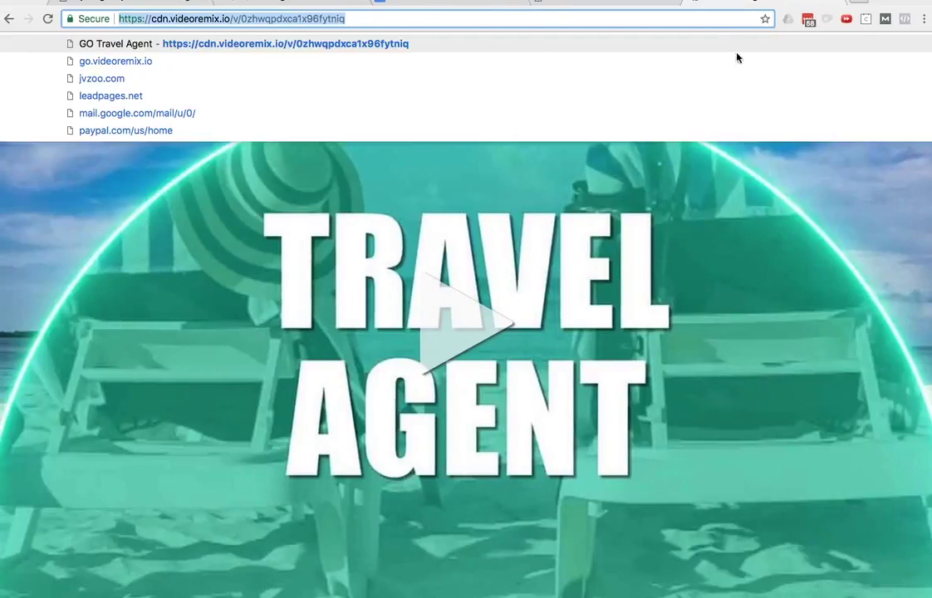
{"action": "left_click", "coordinate": [756, 129]}
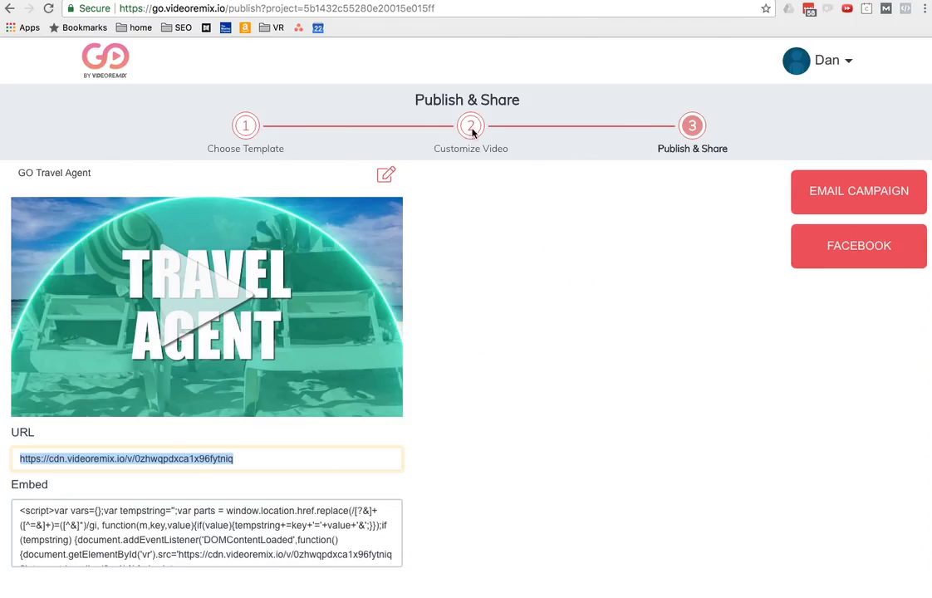
Select the published video's embed code and review it through to the closing iframe tag
{"action": "left_click", "coordinate": [150, 455]}
{"action": "left_click", "coordinate": [170, 519]}
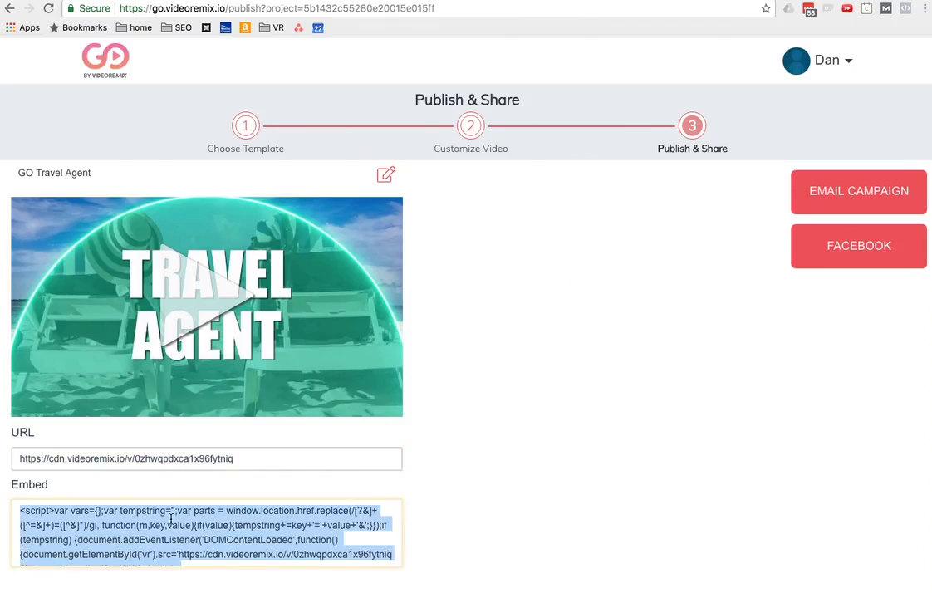
{"action": "scroll", "coordinate": [170, 519], "scroll_direction": "down", "scroll_amount": 2}
{"action": "scroll", "coordinate": [171, 519], "scroll_direction": "down", "scroll_amount": 2}
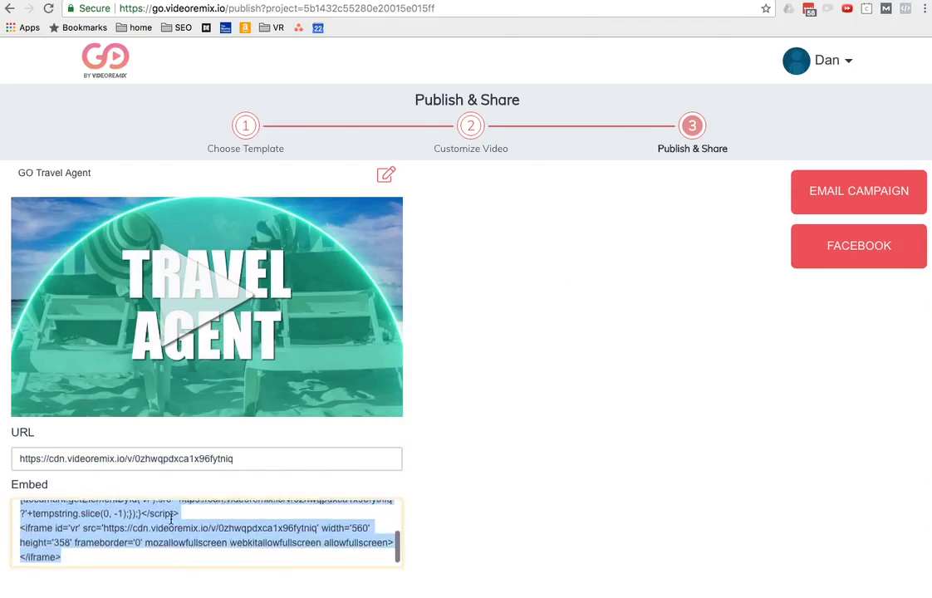
Review the Embed Location choices in the Facebook sharing settings, keep Direct (Default Hosting), and close the settings
{"action": "left_click", "coordinate": [841, 262]}
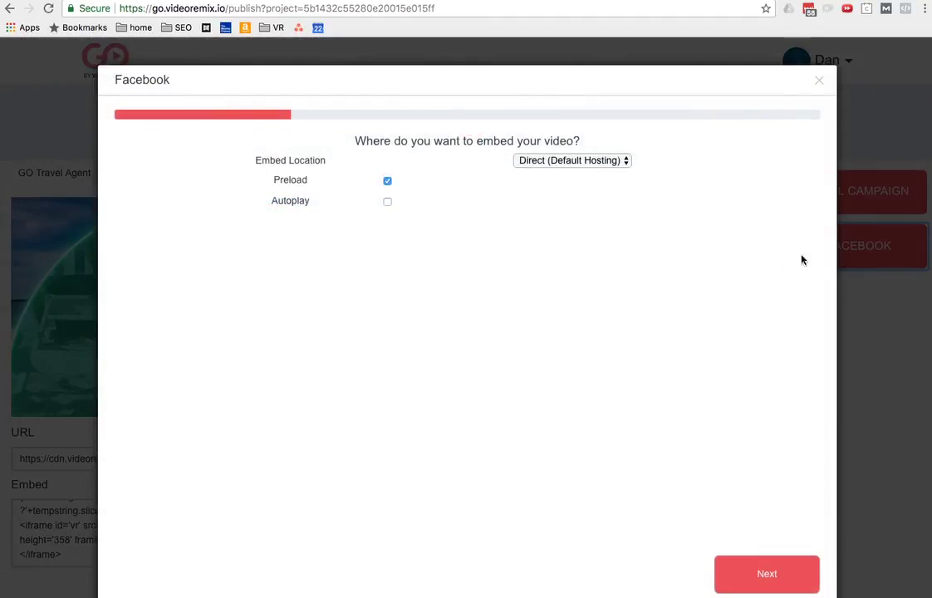
{"action": "left_click", "coordinate": [553, 161]}
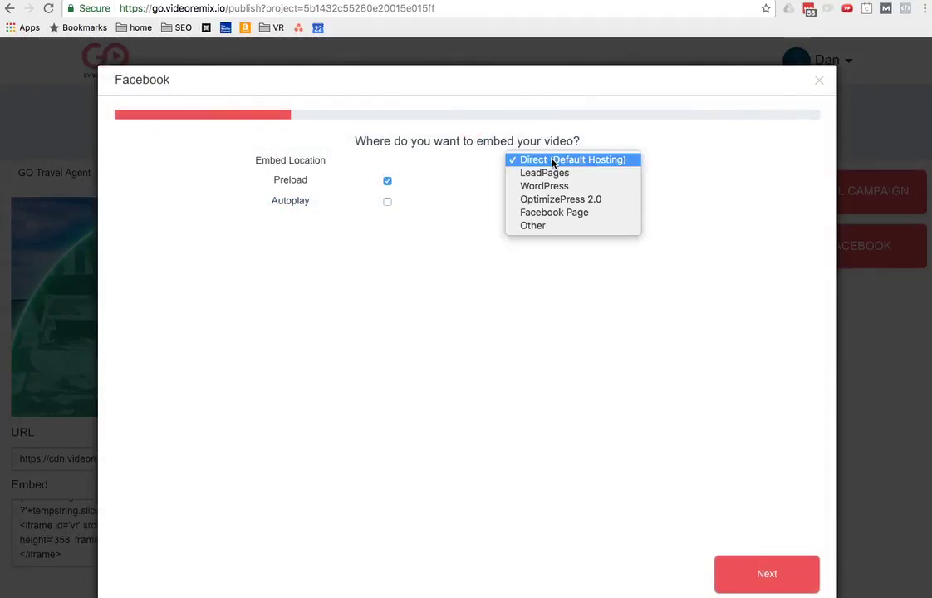
{"action": "left_click", "coordinate": [573, 161]}
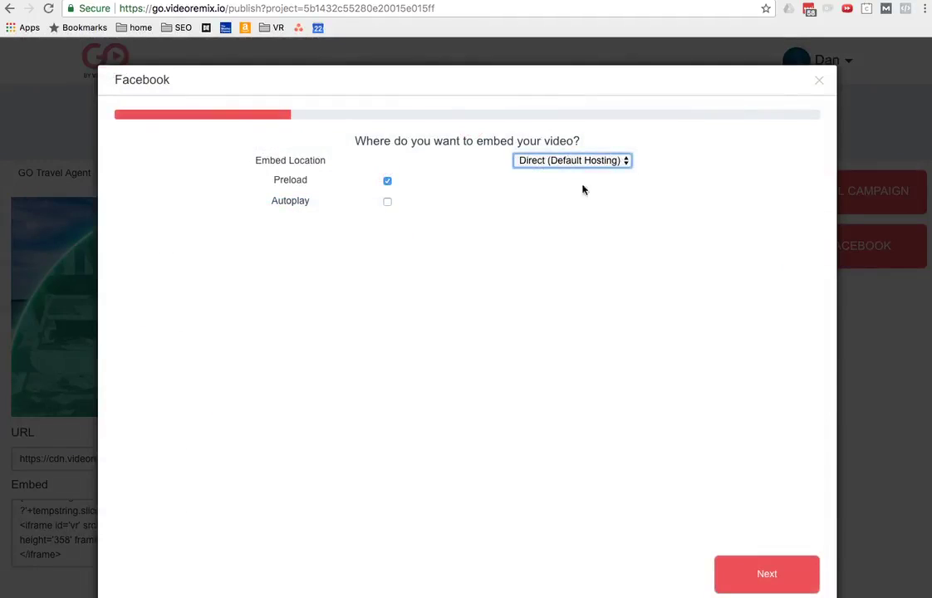
{"action": "left_click", "coordinate": [569, 160]}
{"action": "left_click", "coordinate": [816, 87]}
{"action": "left_click", "coordinate": [820, 82]}
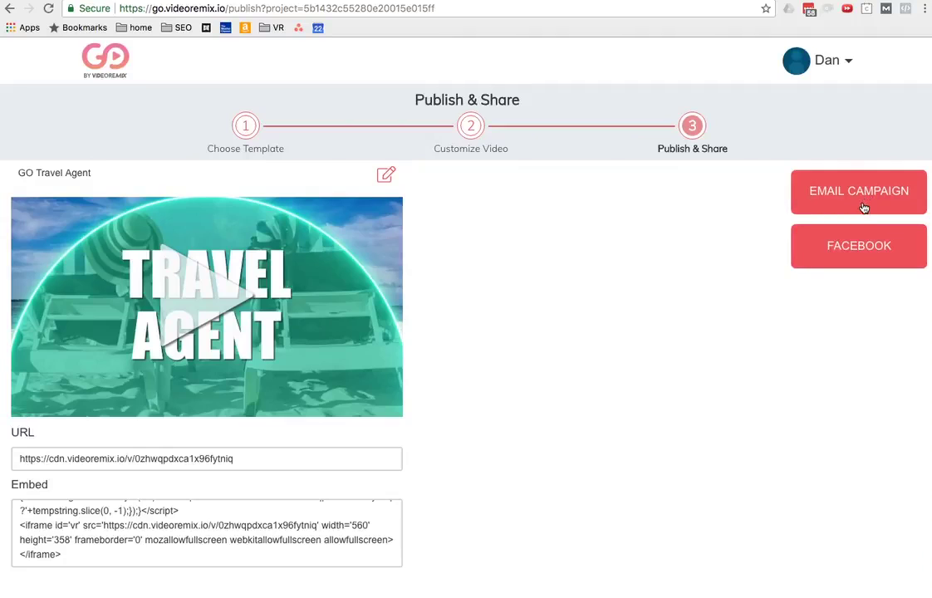
Review the Email Campaign embed settings and the choice of email service providers, and close the wizard without finishing it
{"action": "left_click", "coordinate": [864, 208]}
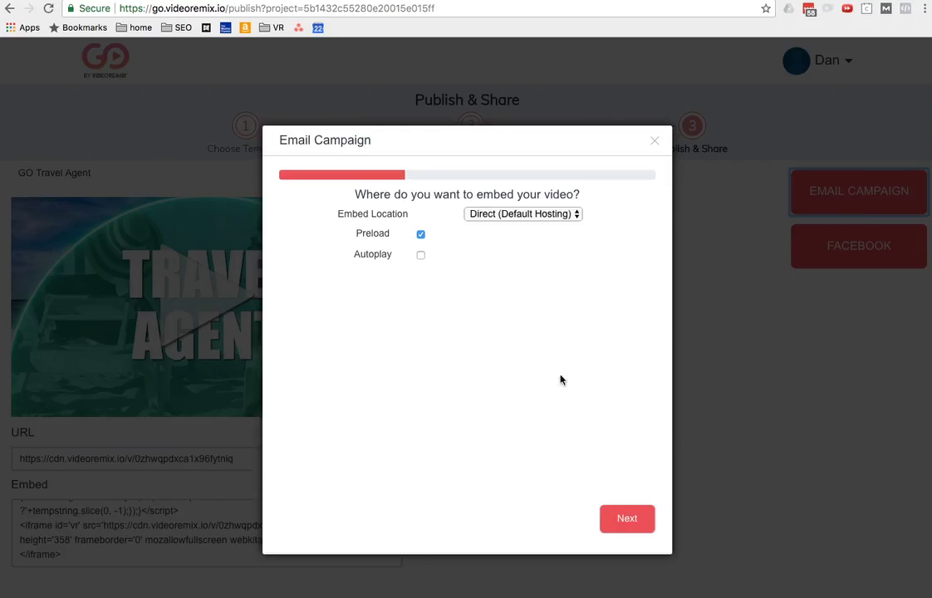
{"action": "left_click", "coordinate": [628, 520]}
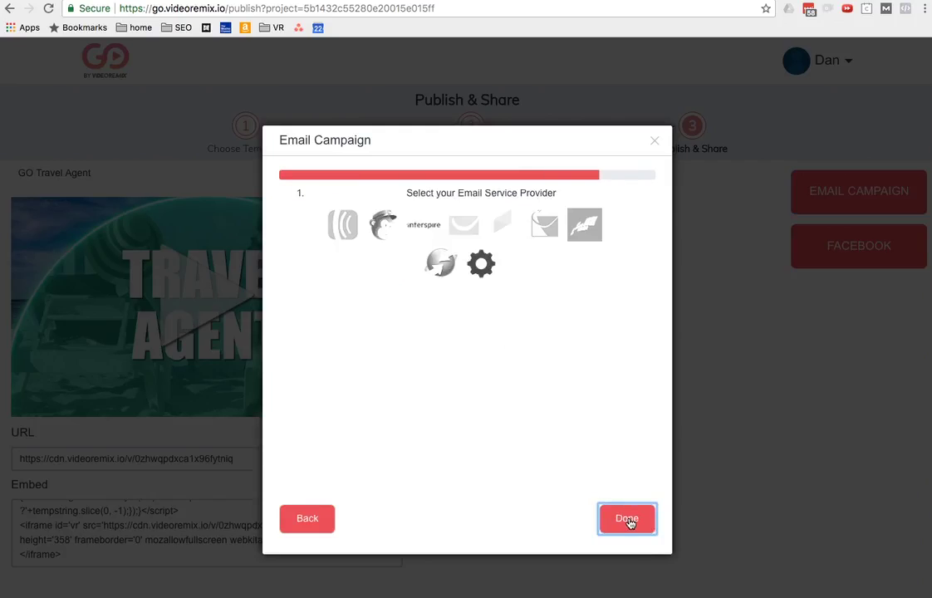
{"action": "left_click", "coordinate": [298, 523]}
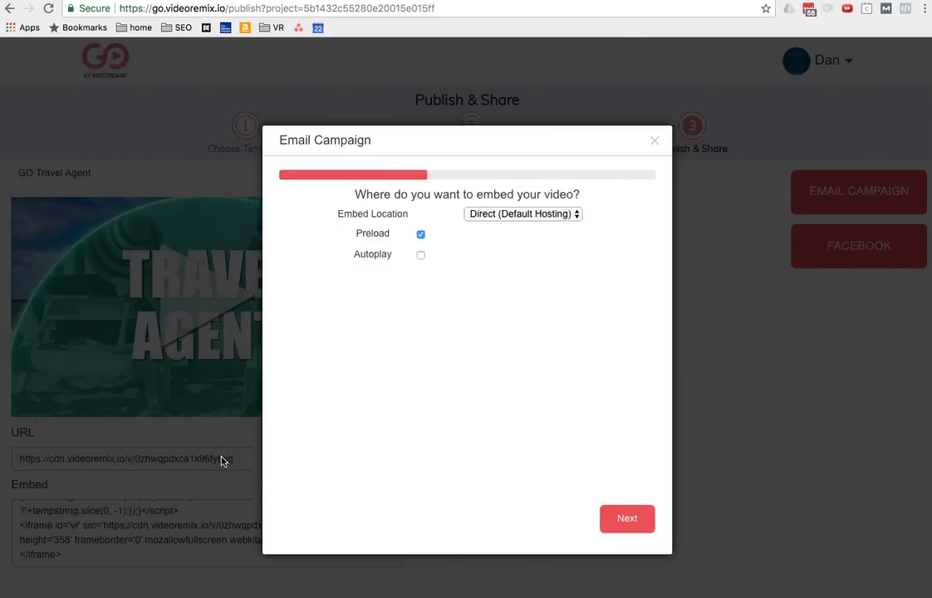
{"action": "left_click", "coordinate": [655, 142]}
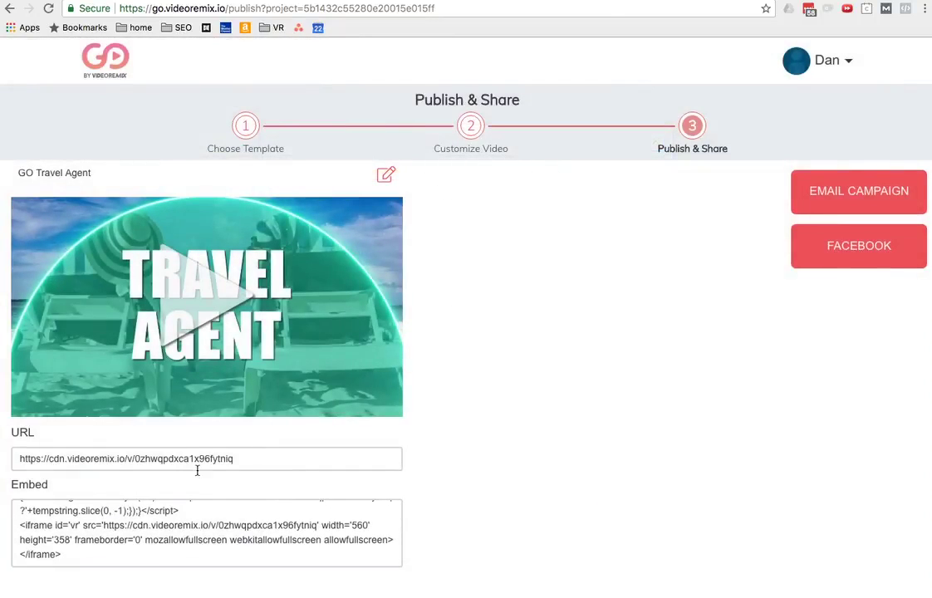
Open the published video's copied URL in an incognito window to check the visitor's view, and close that window
{"action": "left_click", "coordinate": [216, 460]}
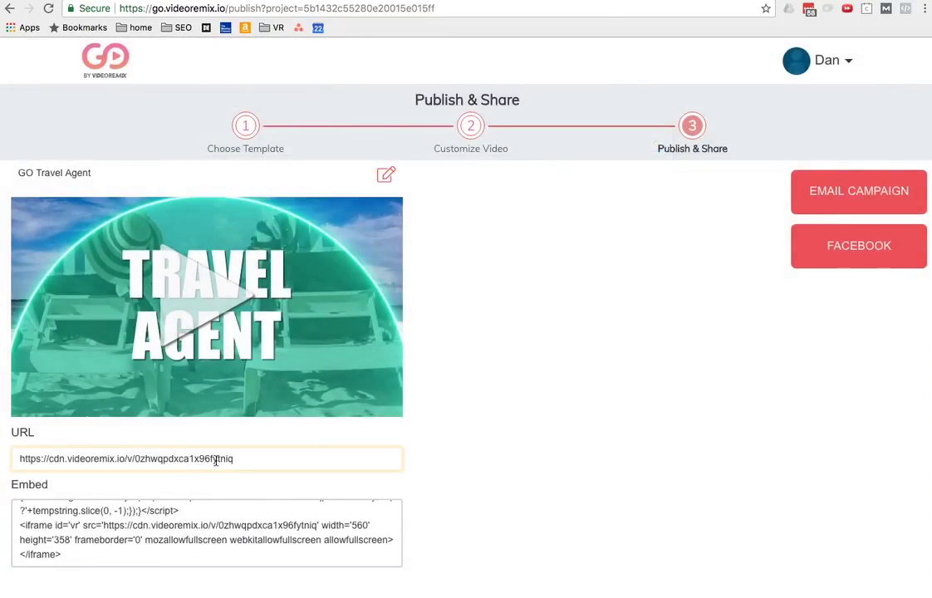
{"action": "key", "text": "super+a"}
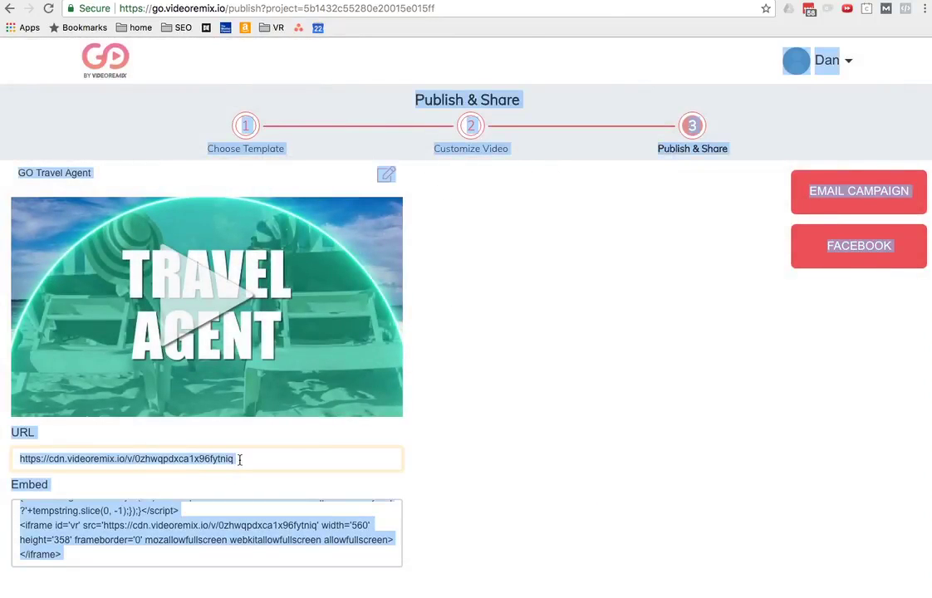
{"action": "left_click", "coordinate": [271, 454]}
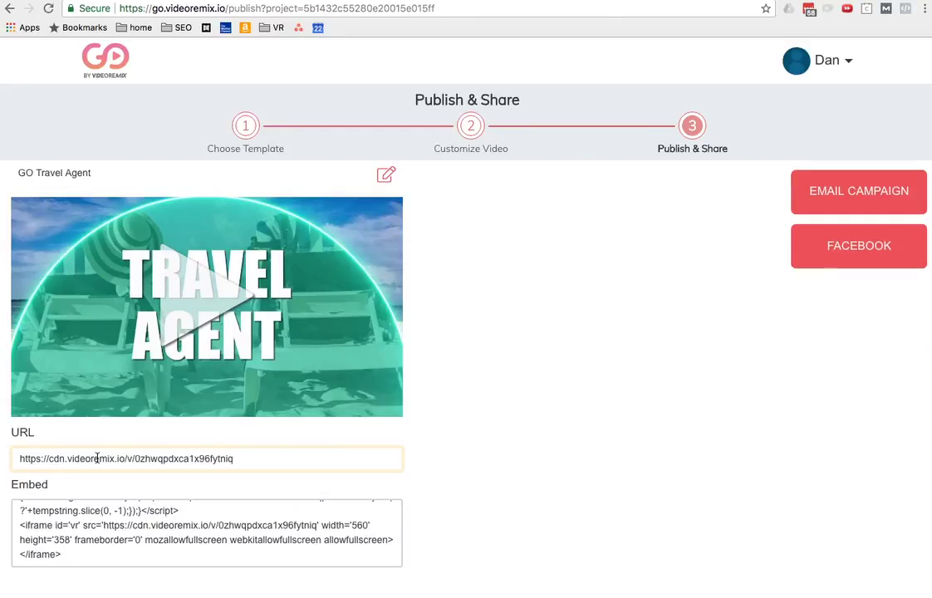
{"action": "key", "text": "super+a"}
{"action": "key", "text": "super+c"}
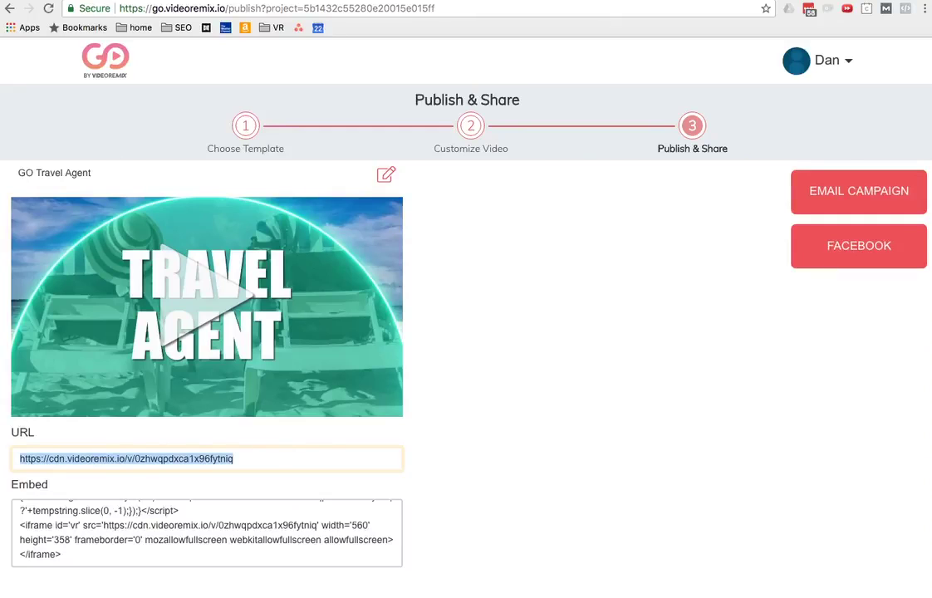
{"action": "key", "text": "super+shift+n"}
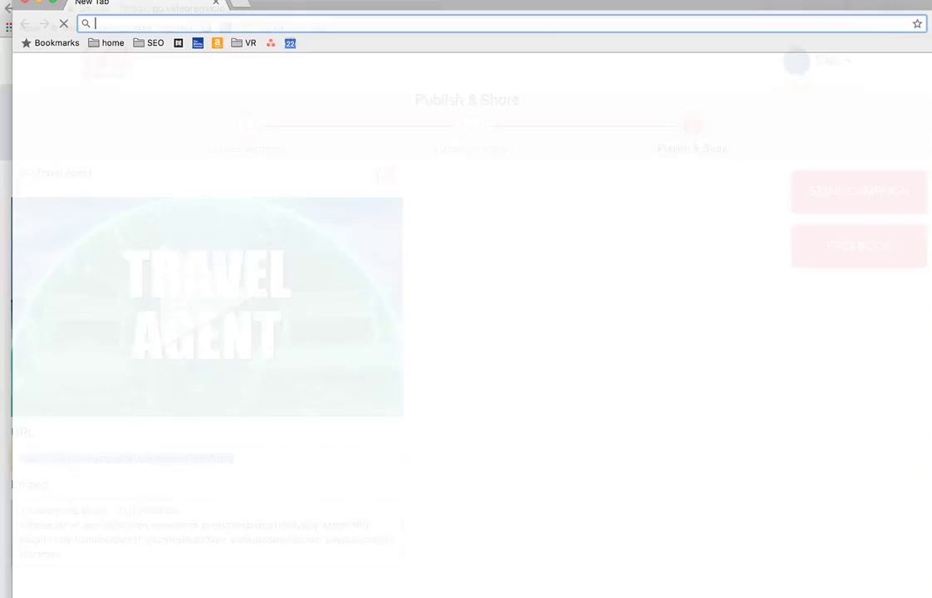
{"action": "key", "text": "super+v"}
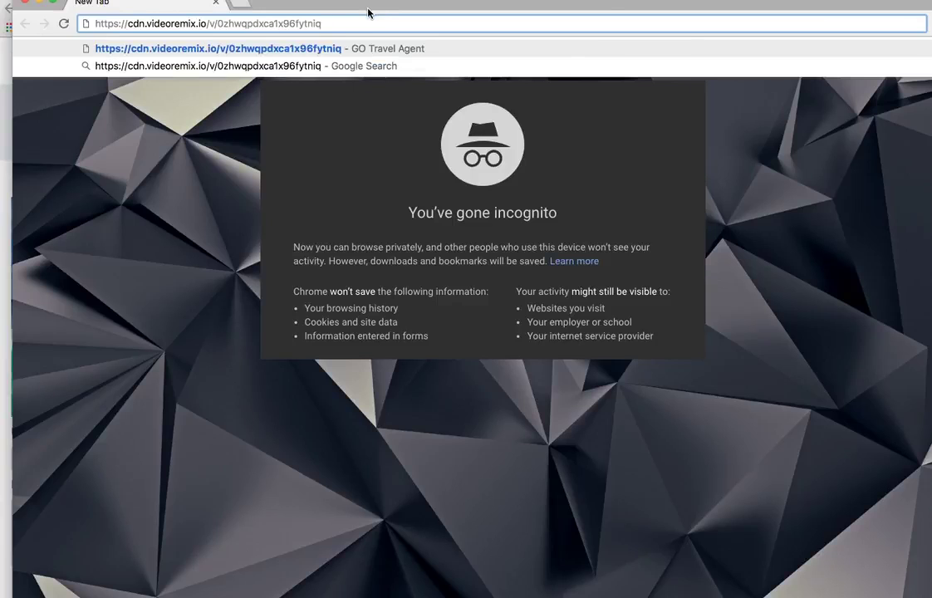
{"action": "key", "text": "Return"}
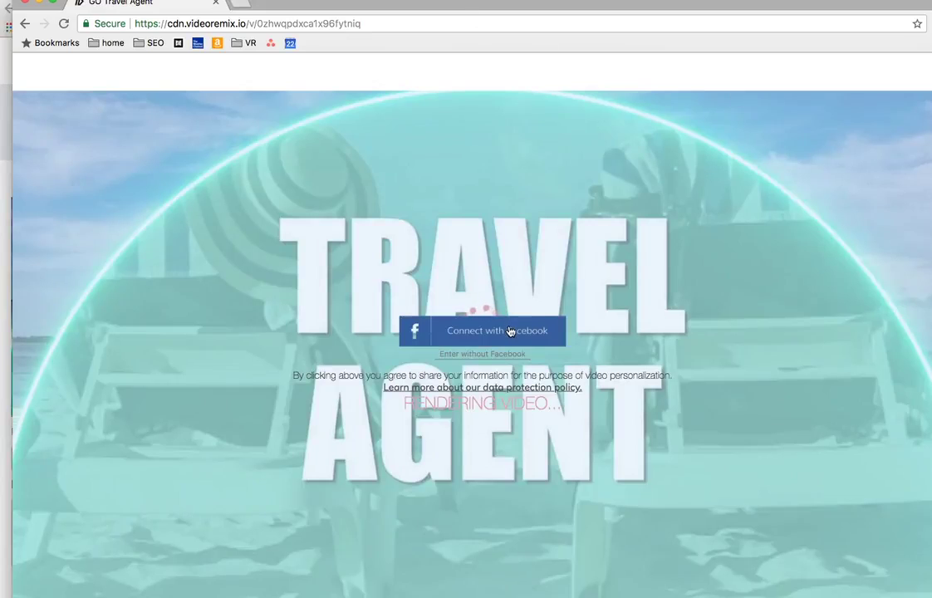
{"action": "left_click", "coordinate": [25, 5]}
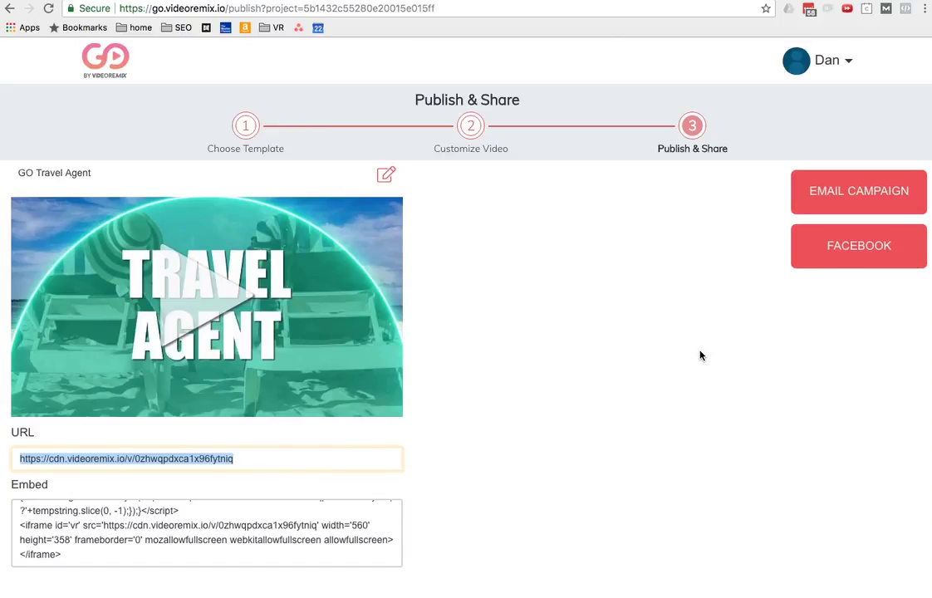
{"action": "left_click", "coordinate": [224, 10]}
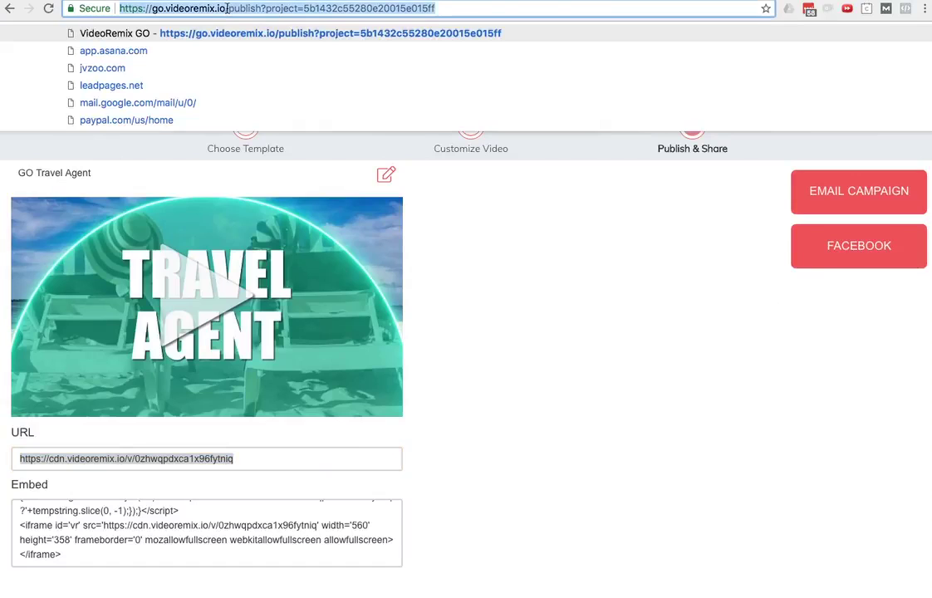
{"action": "left_click", "coordinate": [227, 10]}
{"action": "key", "text": "shift+End"}
{"action": "key", "text": "BackSpace"}
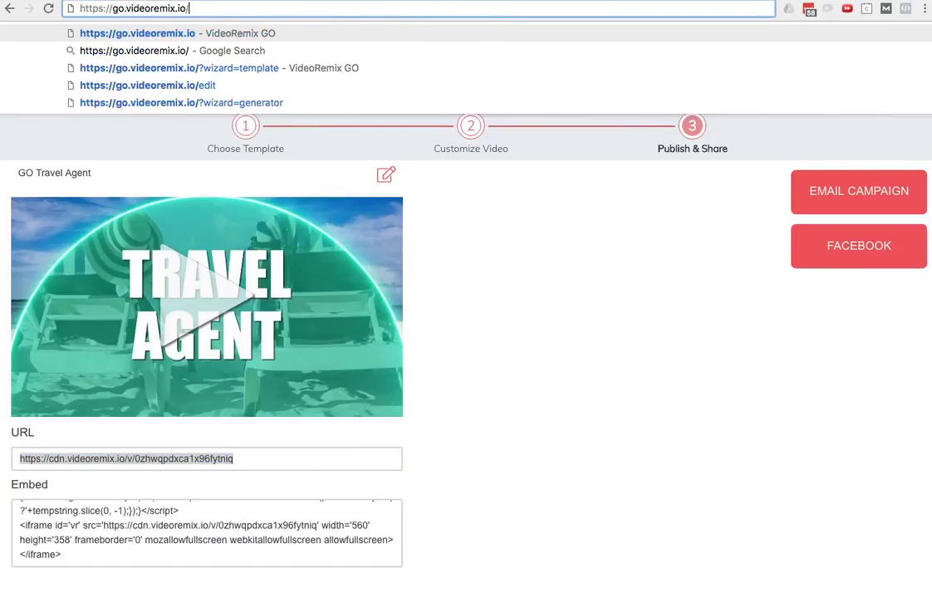
{"action": "key", "text": "Return"}
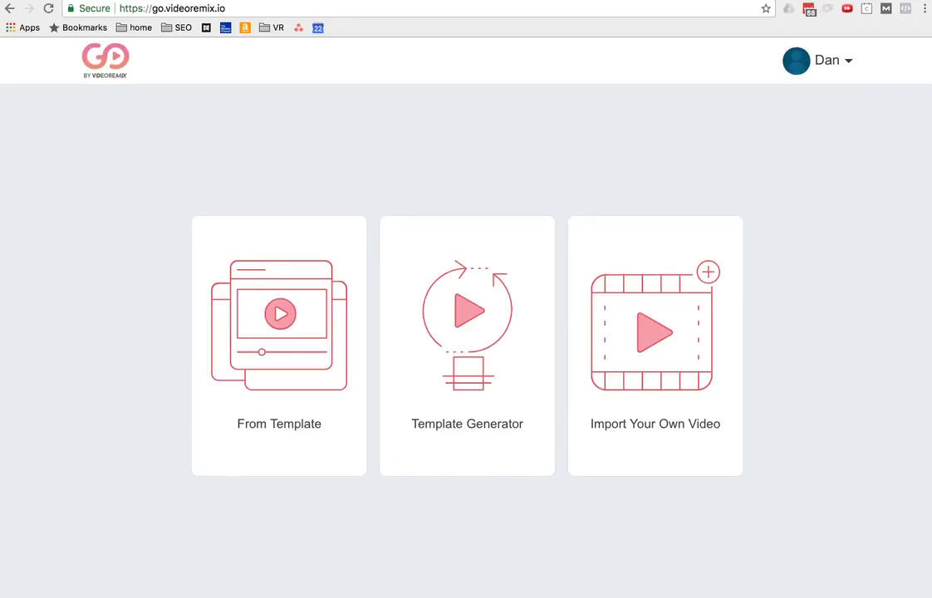
{"action": "left_click", "coordinate": [473, 398]}
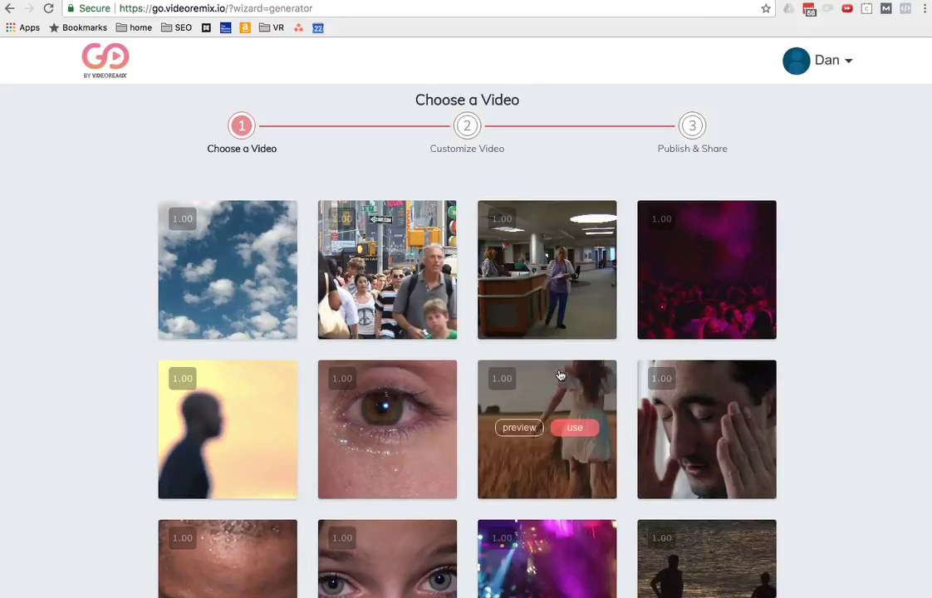
Browse the Template Generator's library of stock videos from beginning to end
{"action": "scroll", "coordinate": [558, 381], "scroll_direction": "down", "scroll_amount": 5}
{"action": "scroll", "coordinate": [562, 376], "scroll_direction": "down", "scroll_amount": 5}
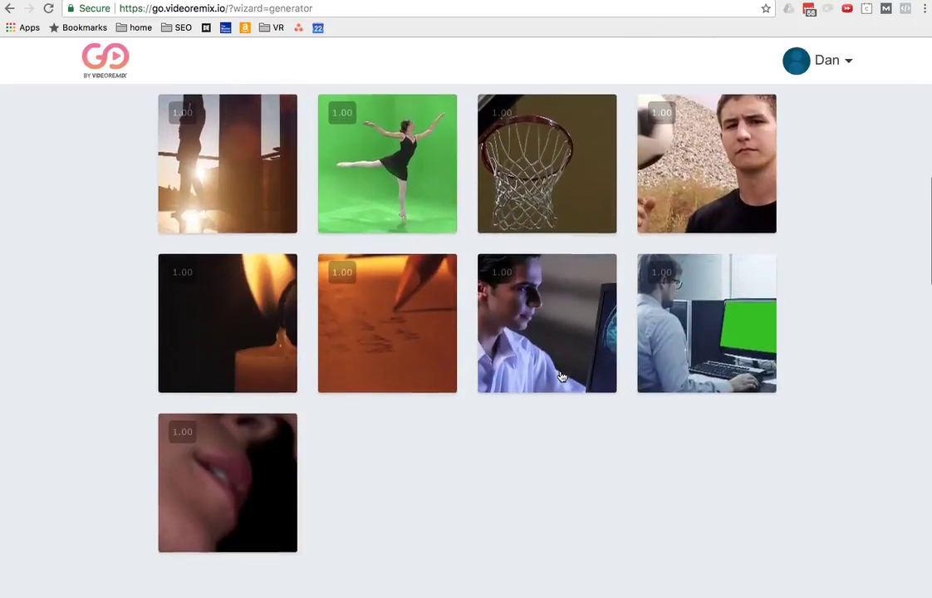
{"action": "scroll", "coordinate": [562, 377], "scroll_direction": "up", "scroll_amount": 5}
{"action": "scroll", "coordinate": [561, 377], "scroll_direction": "up", "scroll_amount": 5}
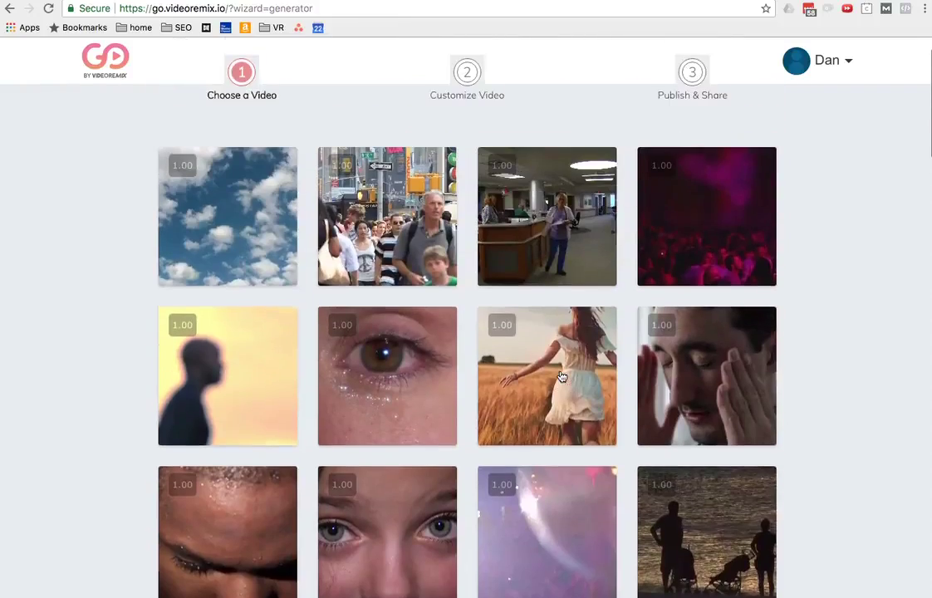
{"action": "scroll", "coordinate": [562, 376], "scroll_direction": "down", "scroll_amount": 2}
{"action": "scroll", "coordinate": [562, 376], "scroll_direction": "down", "scroll_amount": 5}
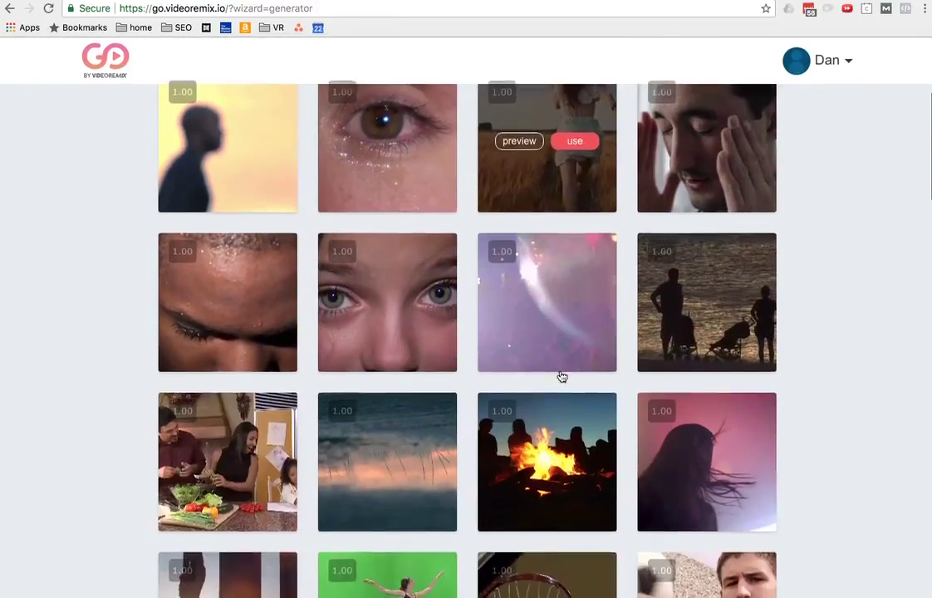
{"action": "scroll", "coordinate": [562, 376], "scroll_direction": "up", "scroll_amount": 7}
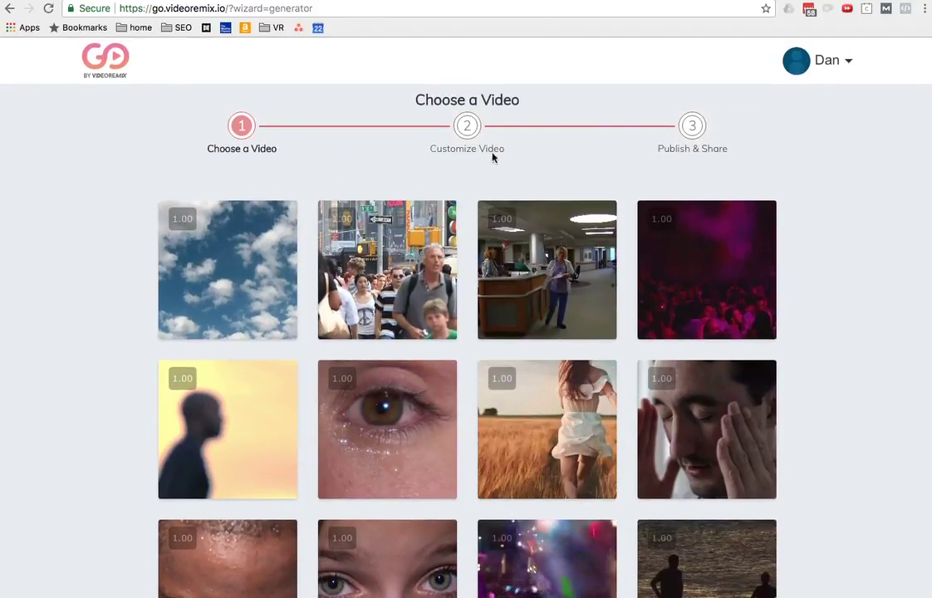
Preview the stock video "Closeup on little girls eyes as she smiles"
{"action": "scroll", "coordinate": [324, 469], "scroll_direction": "down", "scroll_amount": 1}
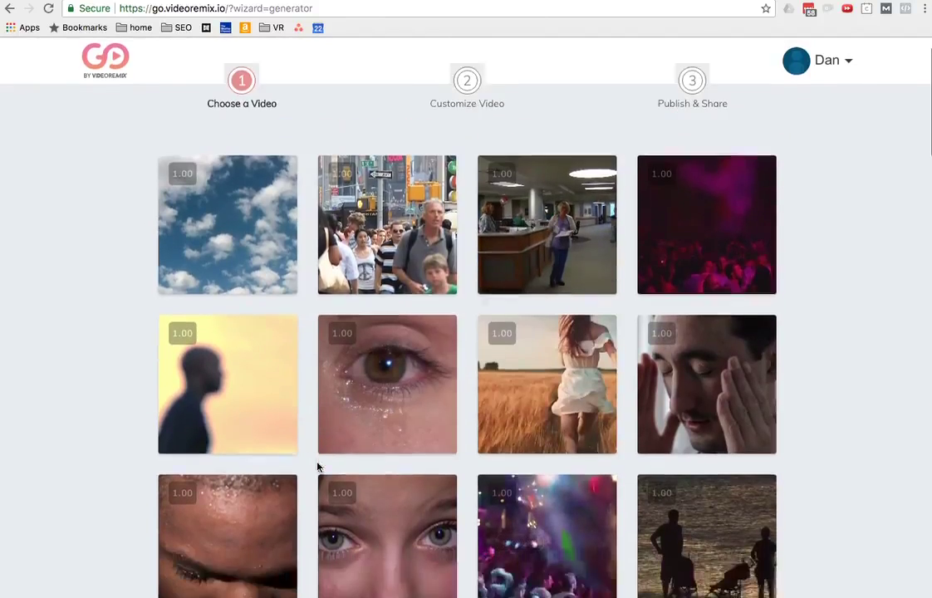
{"action": "scroll", "coordinate": [318, 467], "scroll_direction": "down", "scroll_amount": 5}
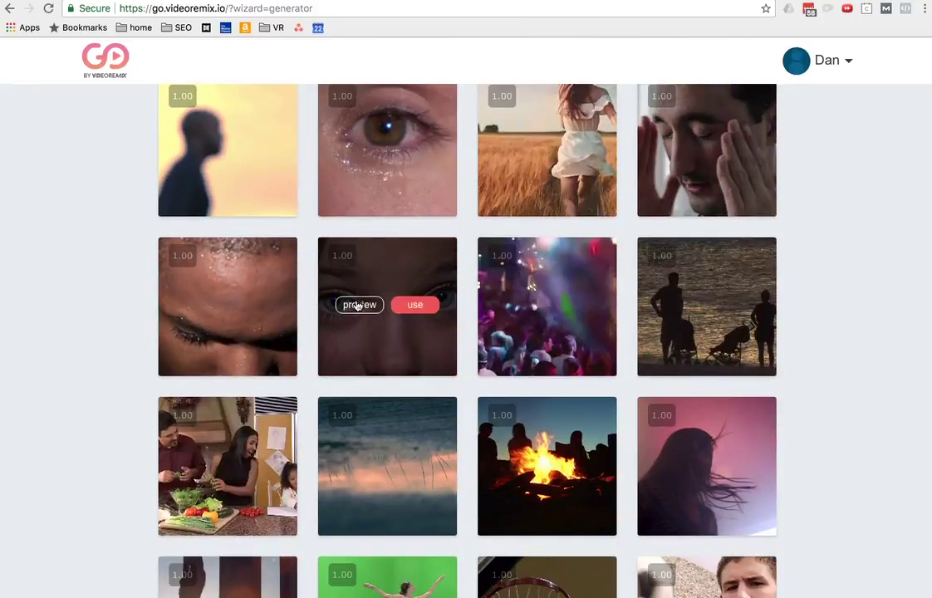
{"action": "left_click", "coordinate": [358, 305]}
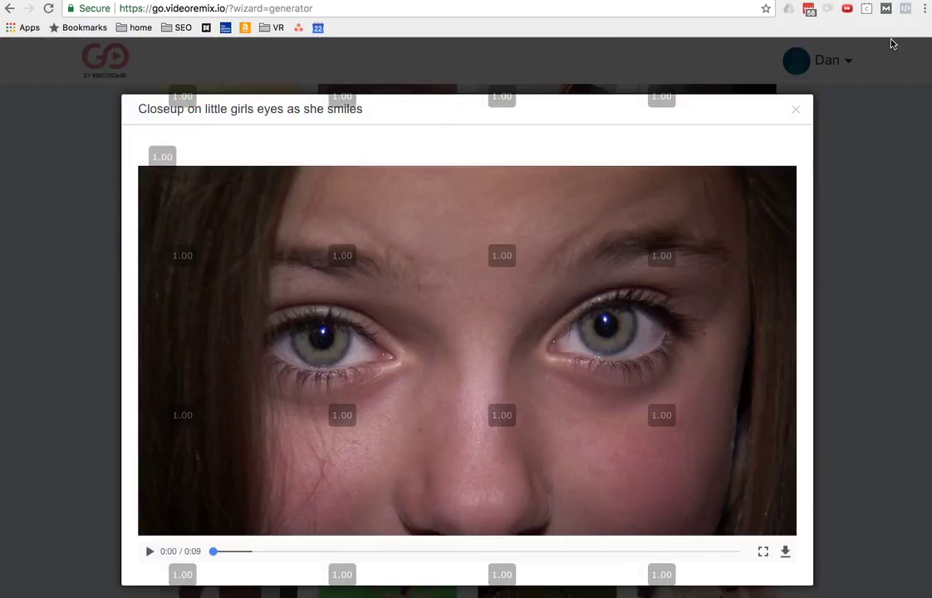
Remove the video speed extension from Chrome, close the video preview, and reload the page
{"action": "right_click", "coordinate": [849, 10]}
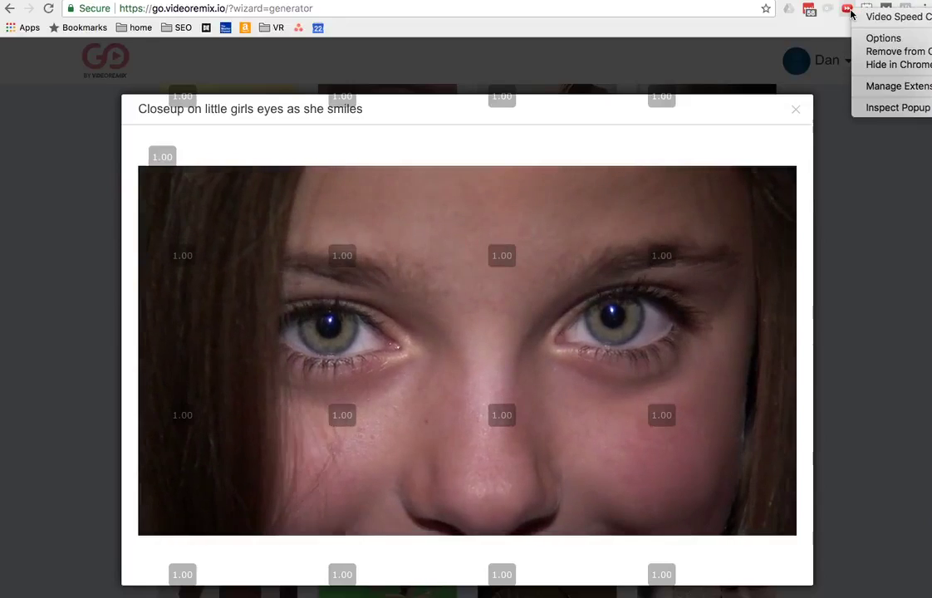
{"action": "left_click", "coordinate": [885, 53]}
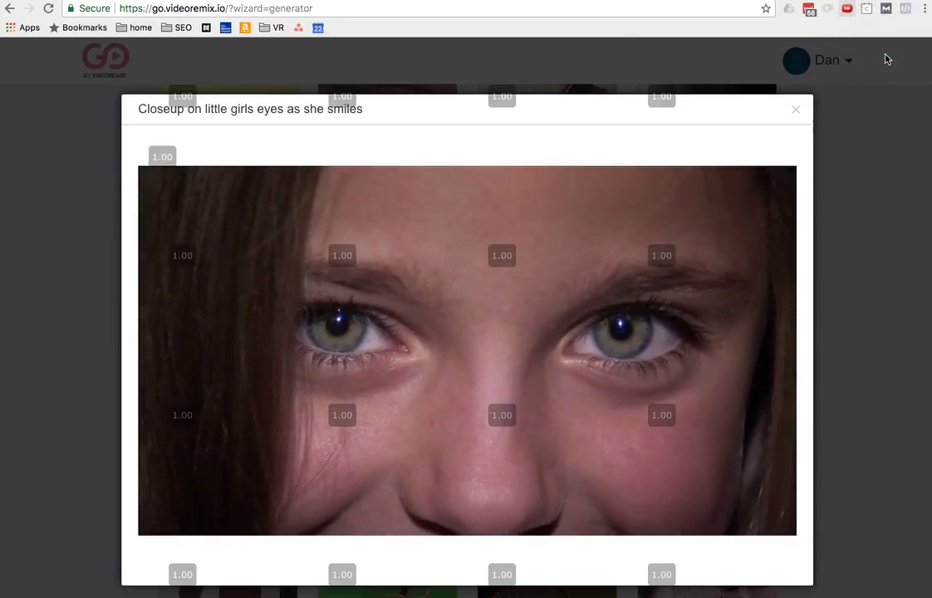
{"action": "left_click", "coordinate": [583, 115]}
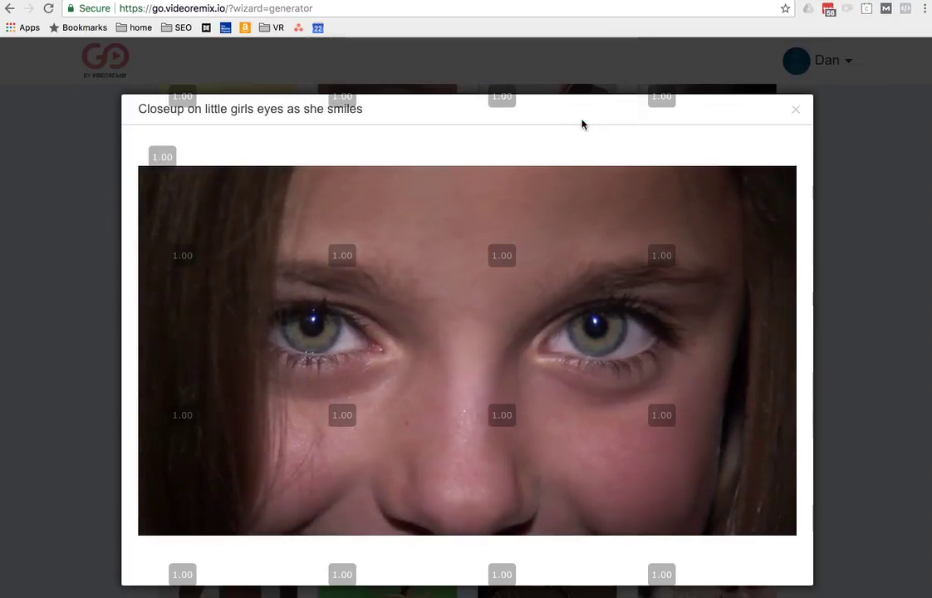
{"action": "left_click", "coordinate": [193, 46]}
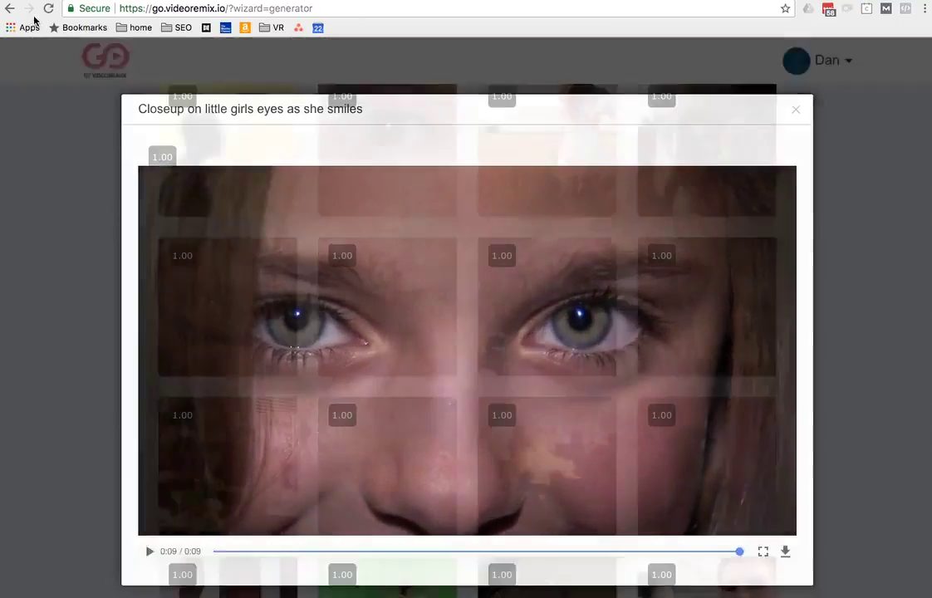
{"action": "left_click", "coordinate": [47, 10]}
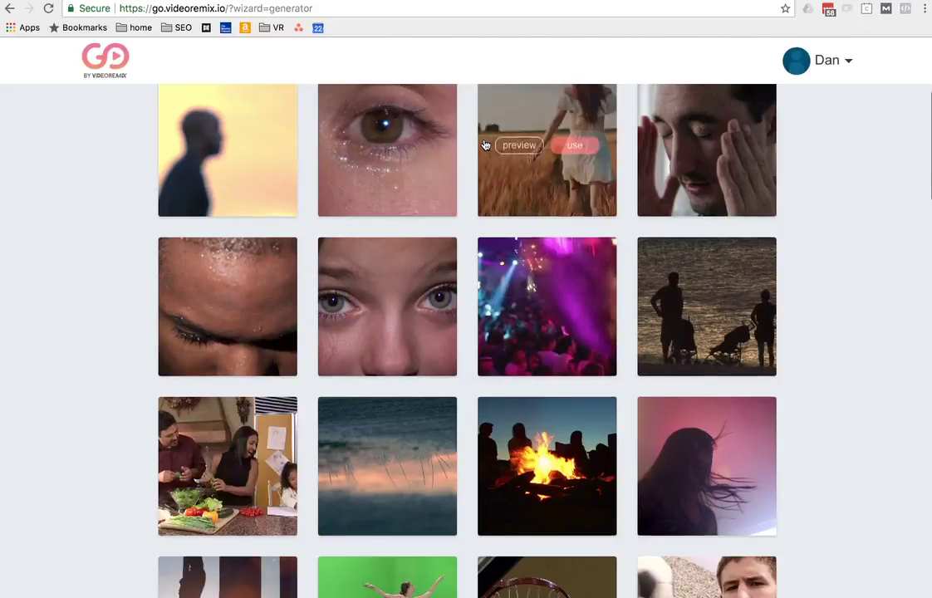
Preview the stock video "Beautiful girl running on sunlit wheat field", pause it, and close the preview
{"action": "scroll", "coordinate": [391, 166], "scroll_direction": "up", "scroll_amount": 1}
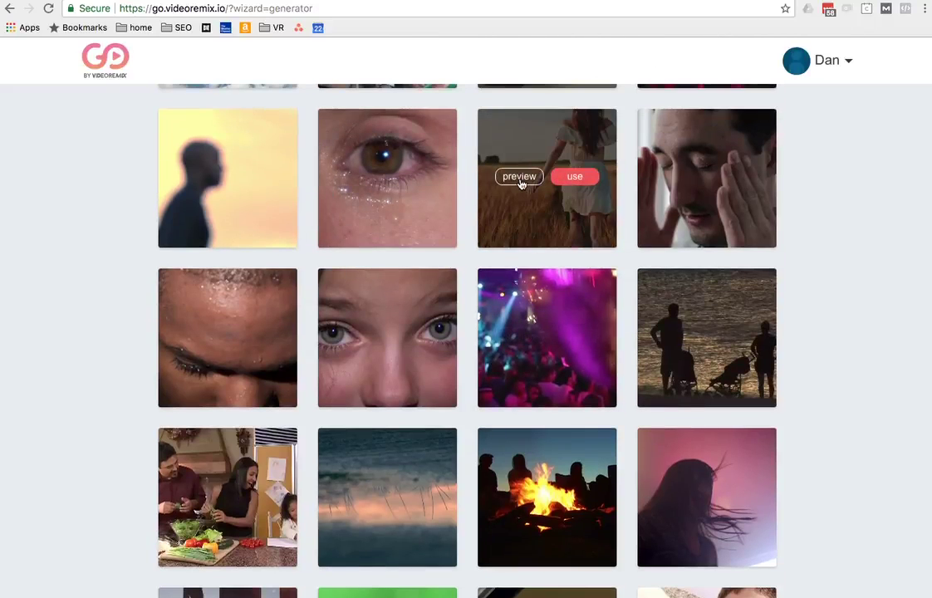
{"action": "left_click", "coordinate": [519, 178]}
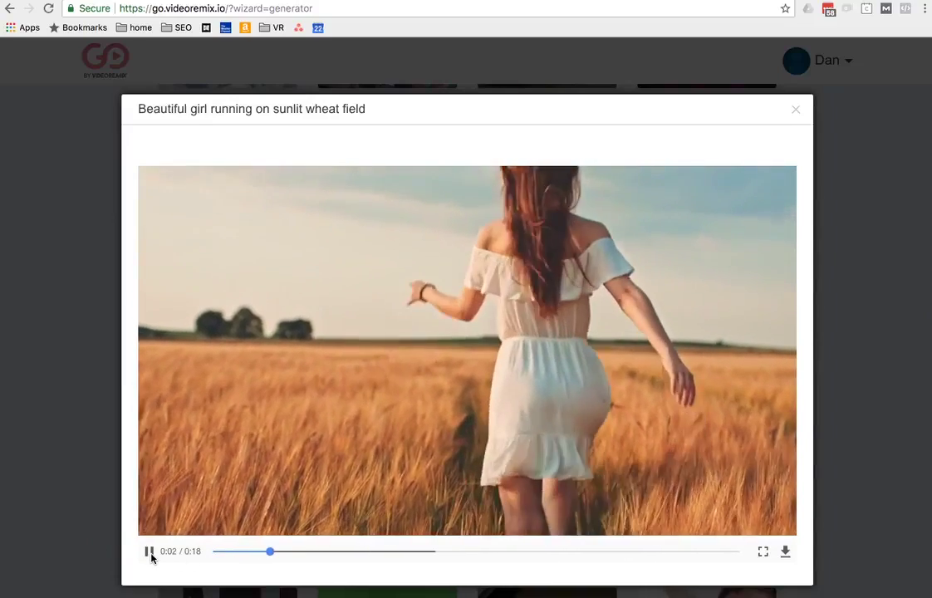
{"action": "left_click", "coordinate": [150, 552]}
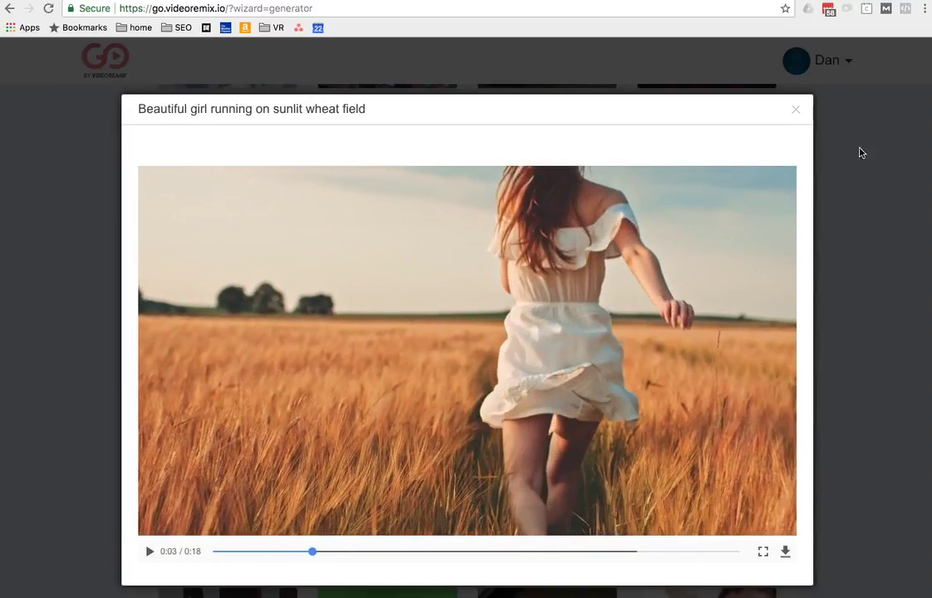
{"action": "left_click", "coordinate": [796, 111]}
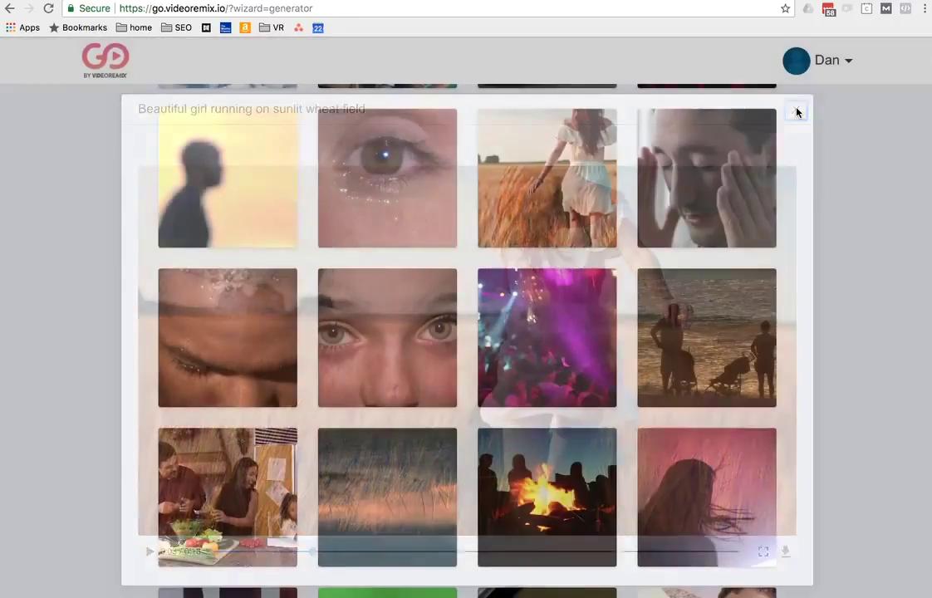
Try to prepare a project from the wheat field video with the Gym niche script
{"action": "mouse_move", "coordinate": [565, 182]}
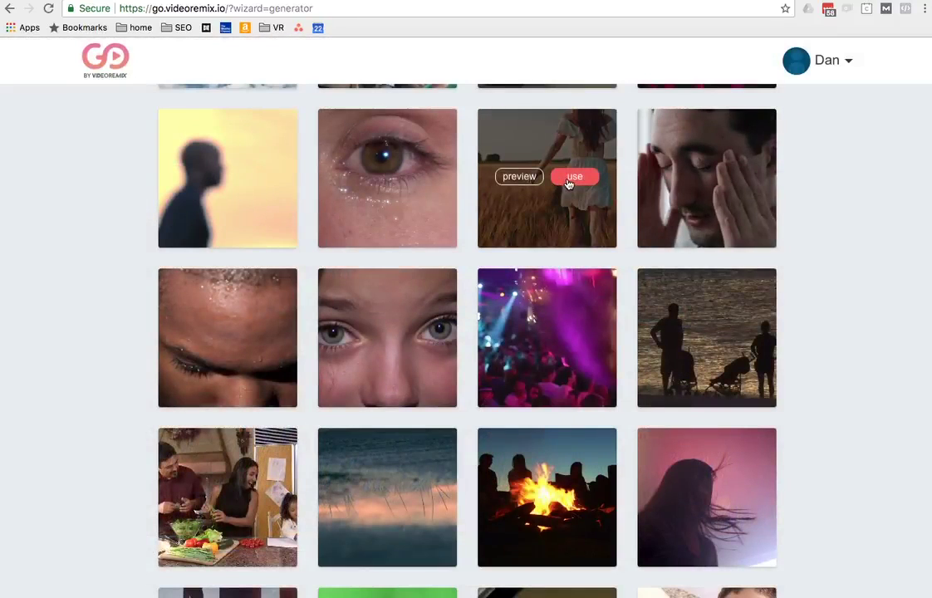
{"action": "left_click", "coordinate": [571, 177]}
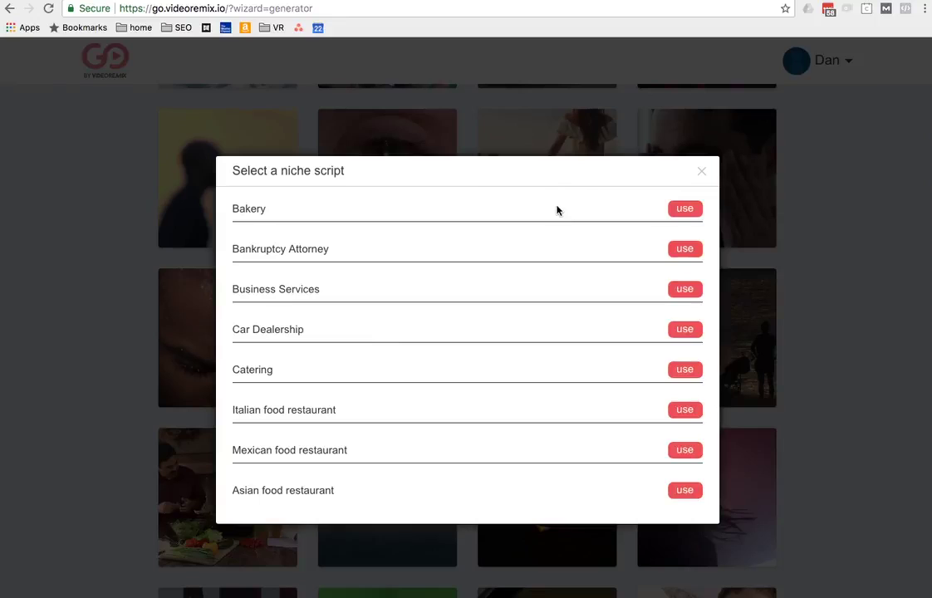
{"action": "scroll", "coordinate": [557, 211], "scroll_direction": "down", "scroll_amount": 2}
{"action": "scroll", "coordinate": [556, 213], "scroll_direction": "down", "scroll_amount": 6}
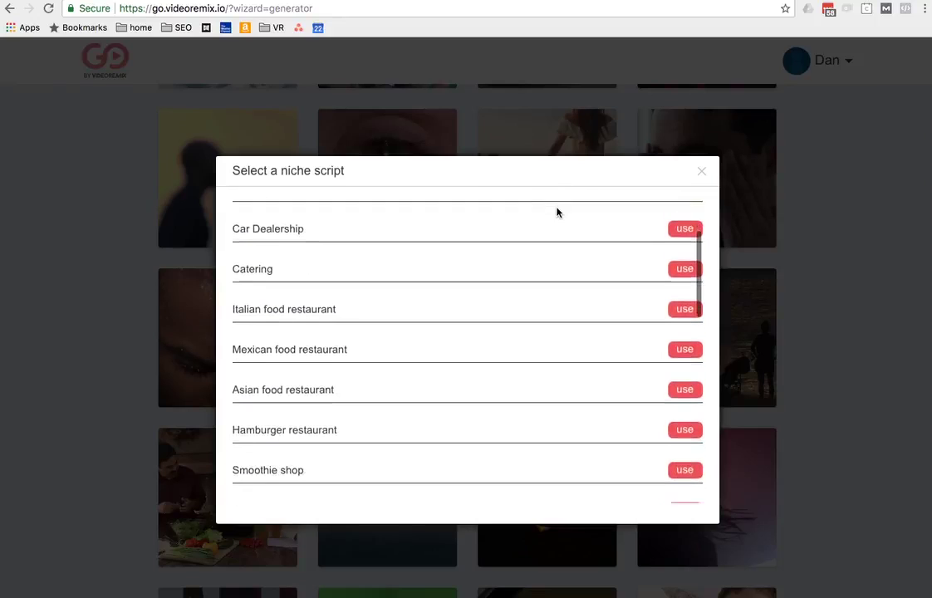
{"action": "scroll", "coordinate": [557, 213], "scroll_direction": "down", "scroll_amount": 10}
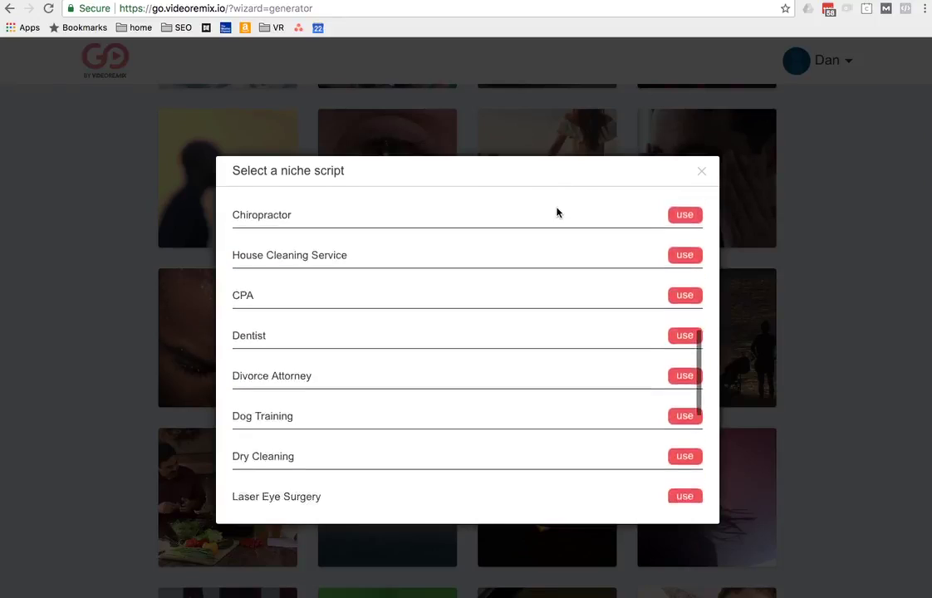
{"action": "scroll", "coordinate": [557, 213], "scroll_direction": "down", "scroll_amount": 4}
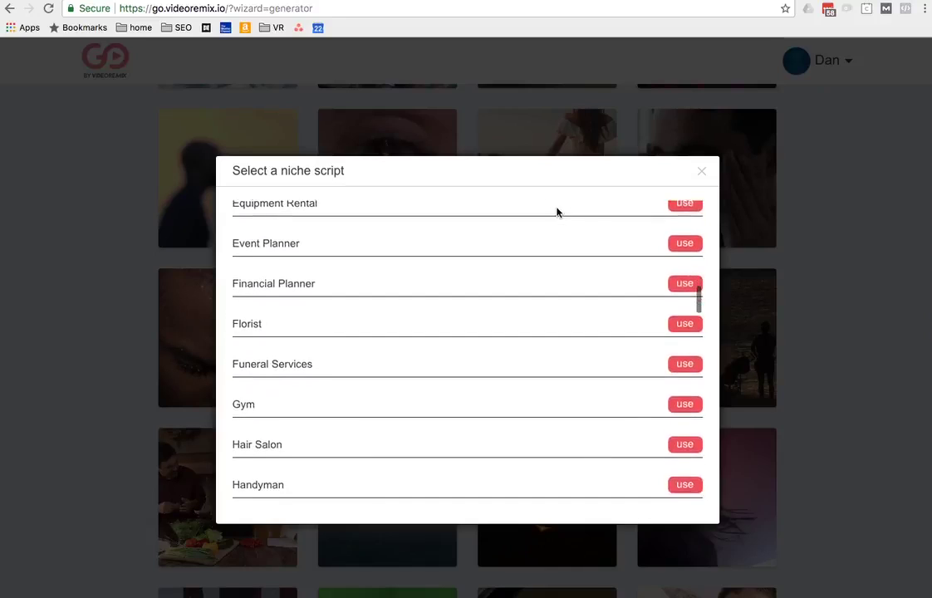
{"action": "scroll", "coordinate": [556, 213], "scroll_direction": "down", "scroll_amount": 1}
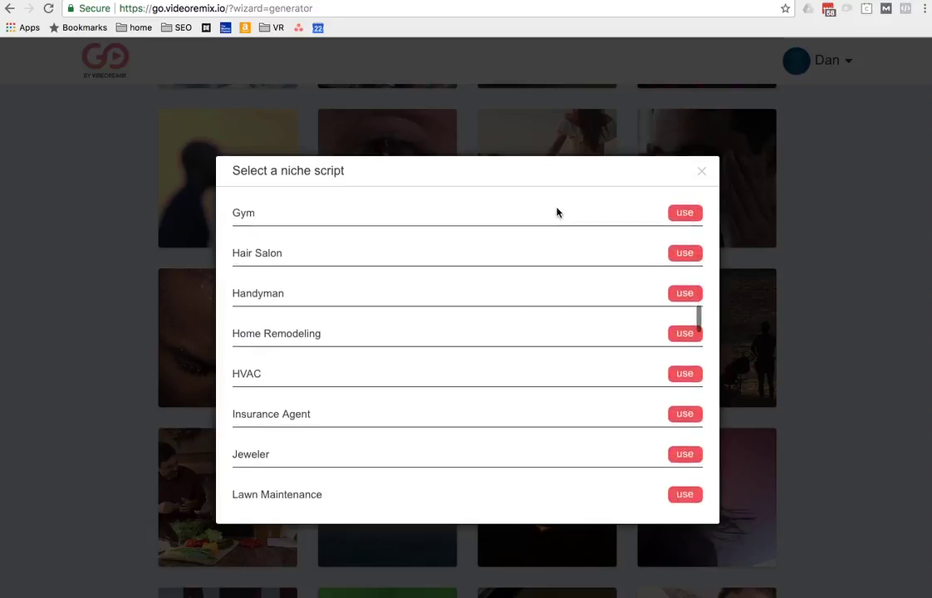
{"action": "scroll", "coordinate": [556, 213], "scroll_direction": "up", "scroll_amount": 2}
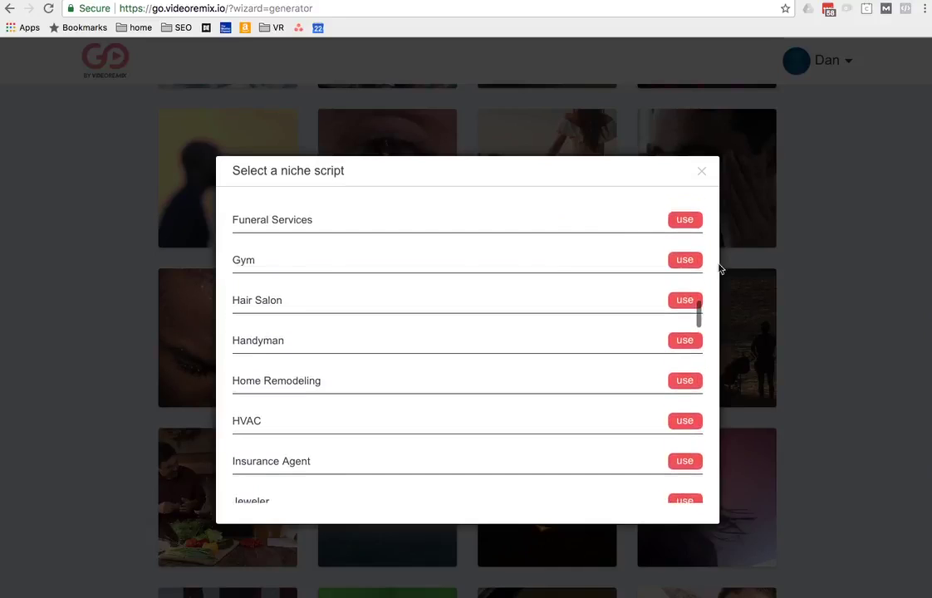
{"action": "left_click", "coordinate": [672, 269]}
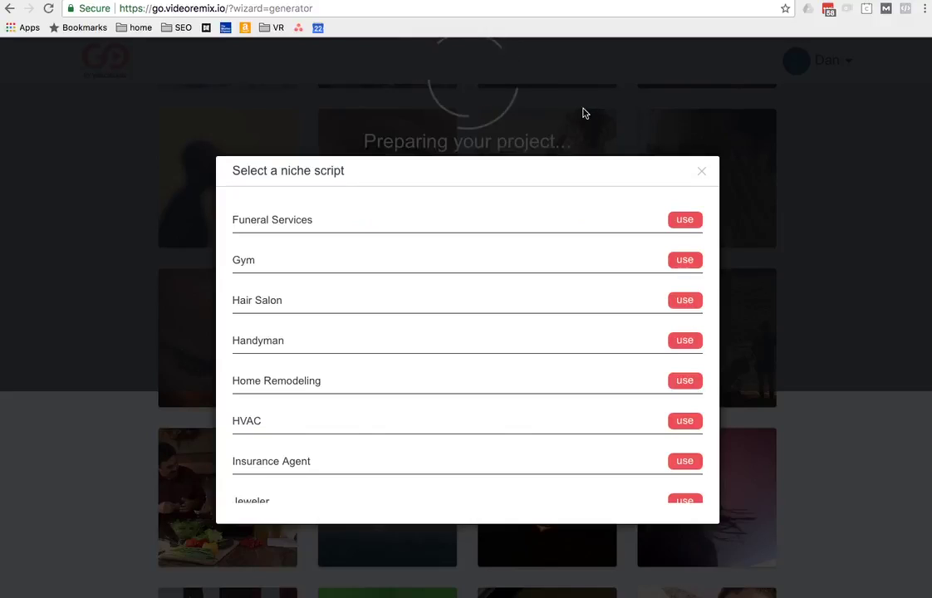
{"action": "key", "text": "Escape"}
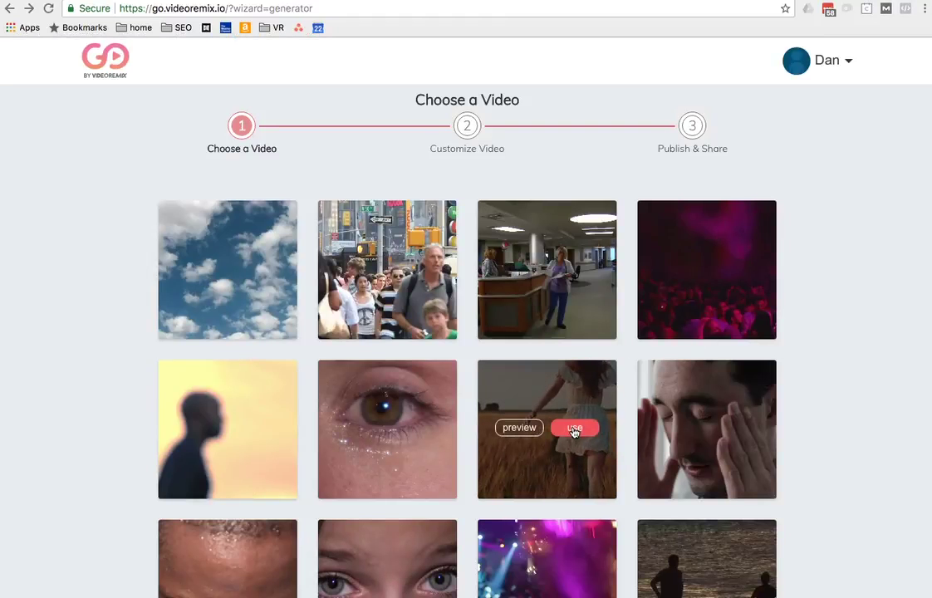
Use the wheat field video again with the Gym niche script and open the project for customizing
{"action": "left_click", "coordinate": [573, 429]}
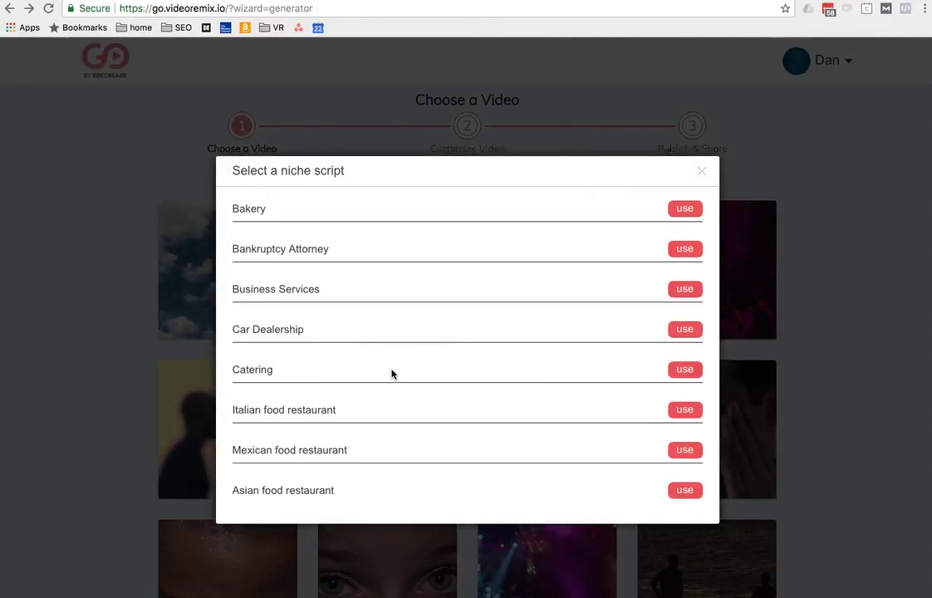
{"action": "scroll", "coordinate": [392, 374], "scroll_direction": "down", "scroll_amount": 5}
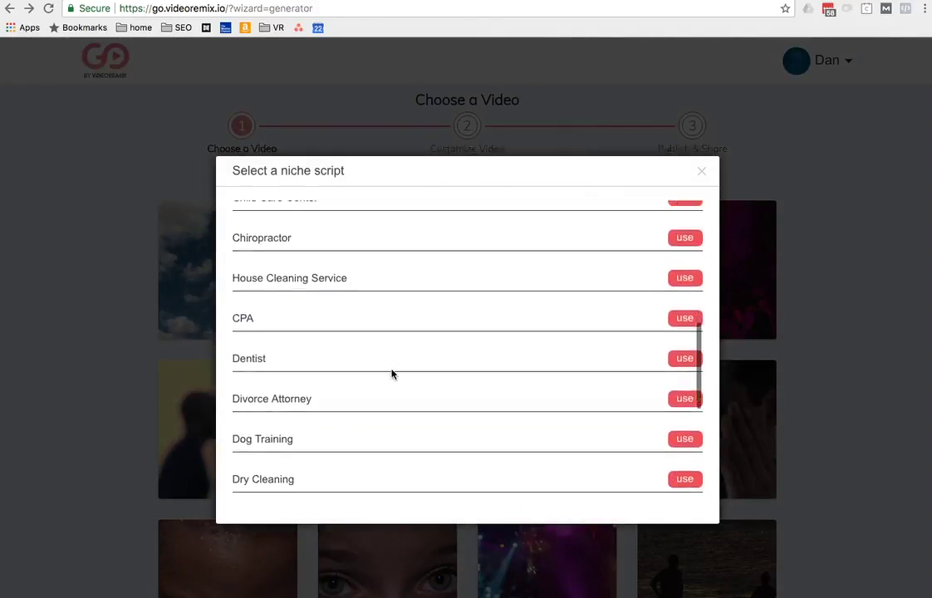
{"action": "scroll", "coordinate": [392, 374], "scroll_direction": "down", "scroll_amount": 6}
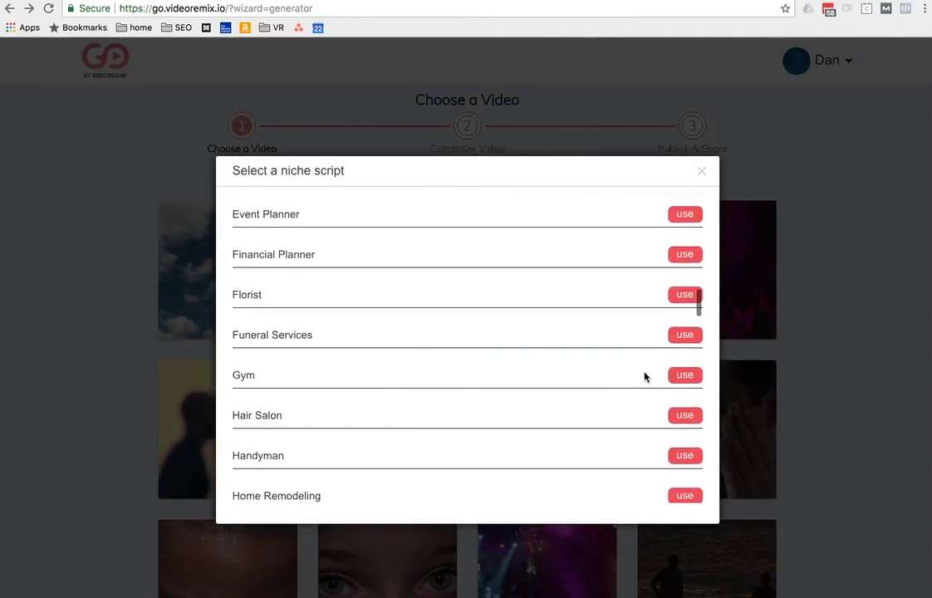
{"action": "left_click", "coordinate": [677, 377]}
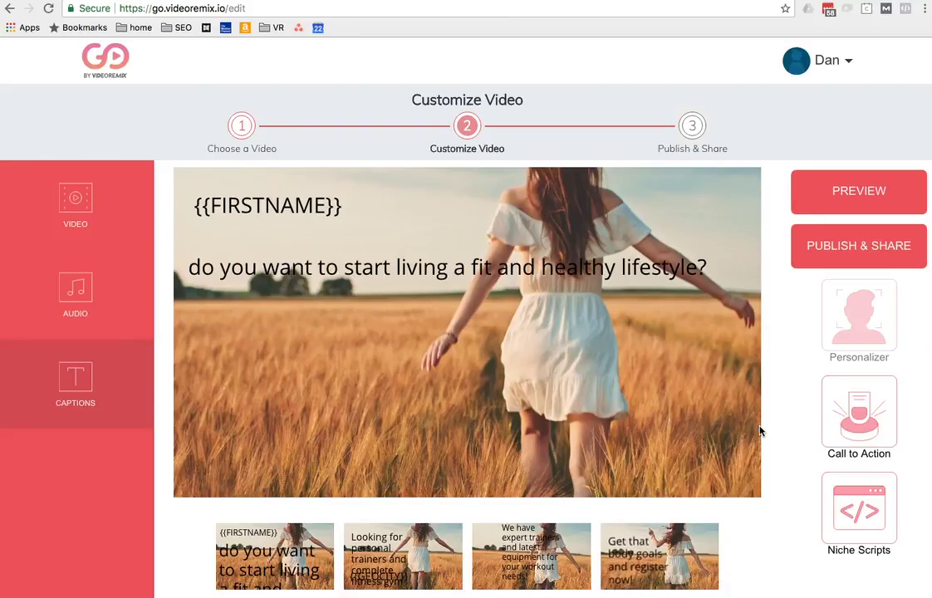
Give the "do you want to start living a fit and healthy lifestyle?" caption a dark red #BB0C0C background
{"action": "left_click", "coordinate": [219, 267]}
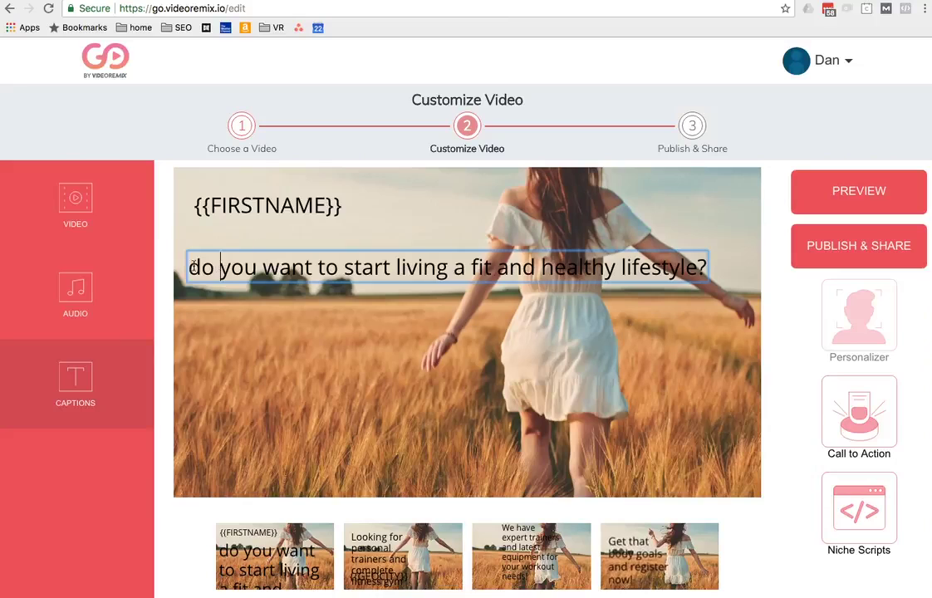
{"action": "key", "text": "ctrl+a"}
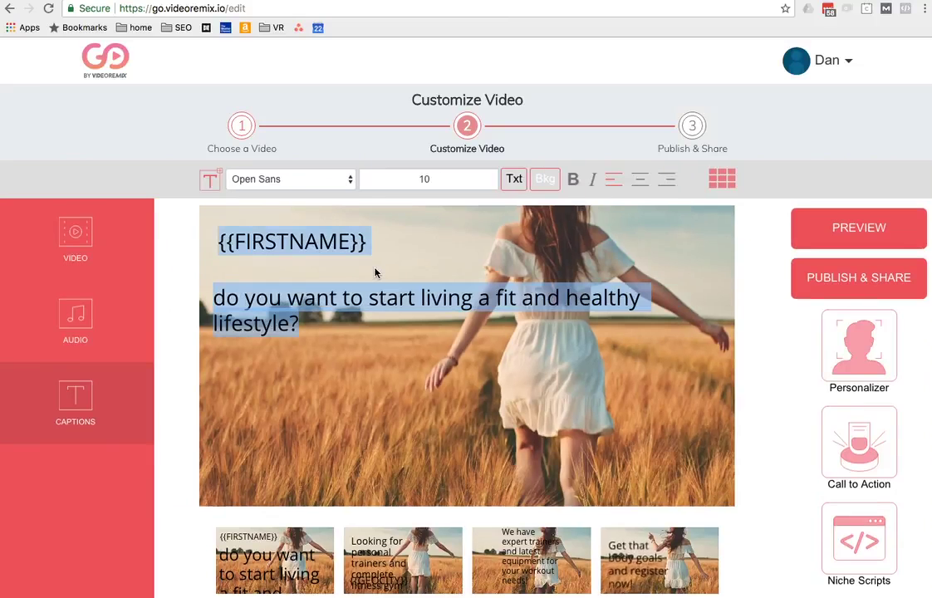
{"action": "left_click", "coordinate": [547, 178]}
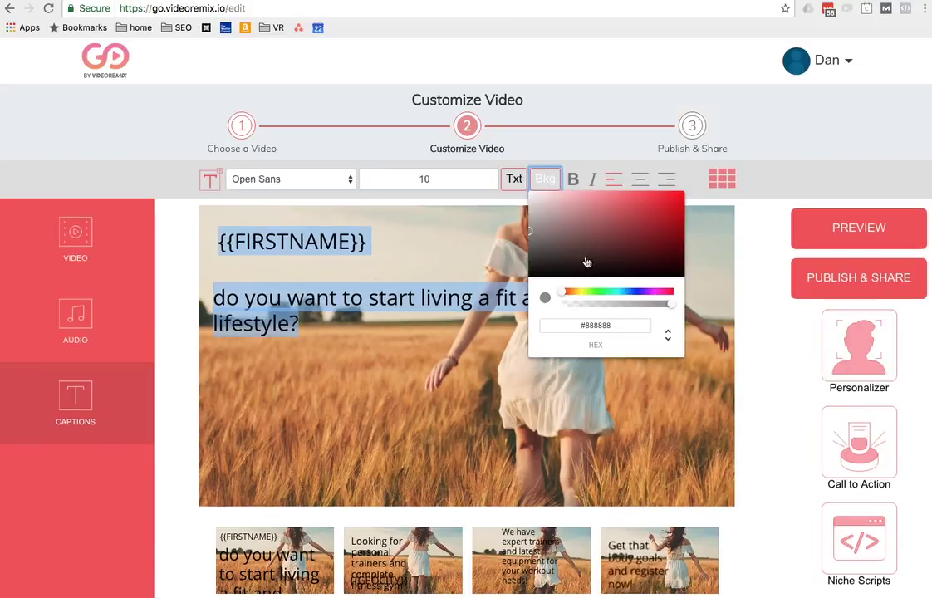
{"action": "left_click_drag", "start_coordinate": [586, 262], "coordinate": [682, 217]}
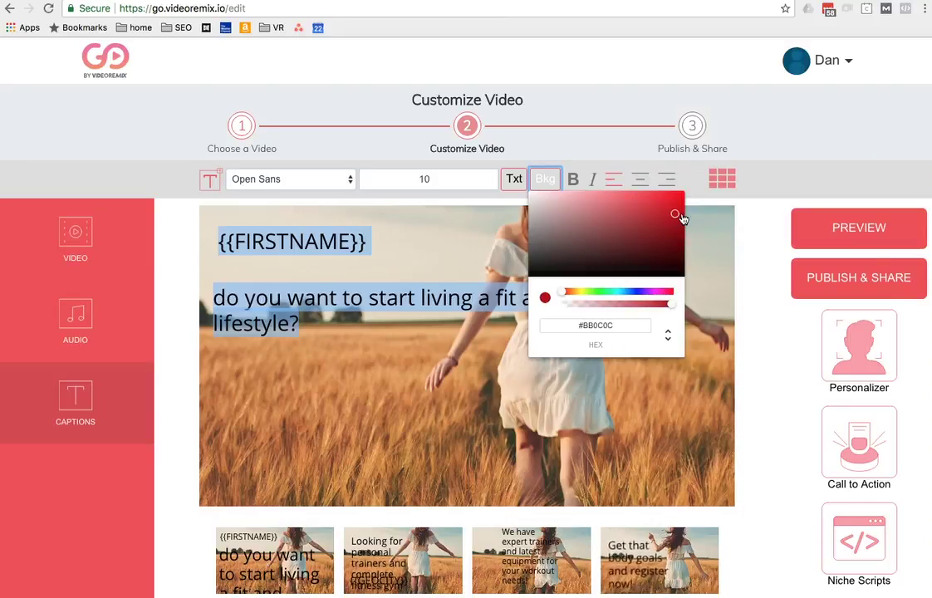
{"action": "left_click", "coordinate": [712, 241]}
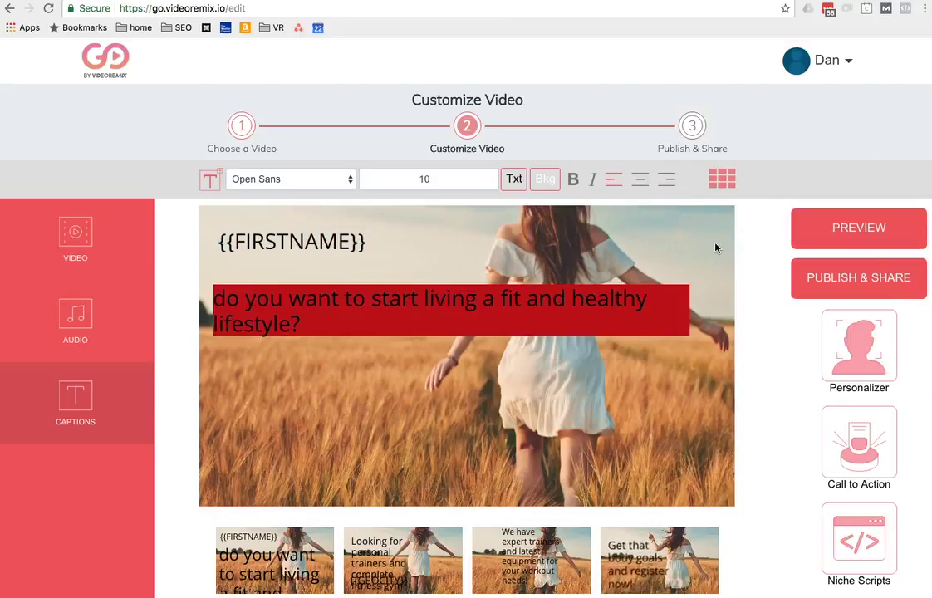
Set the text colour of the first scene's lifestyle question caption to white, #FFFFFF
{"action": "left_click", "coordinate": [397, 312]}
{"action": "triple_click", "coordinate": [397, 312]}
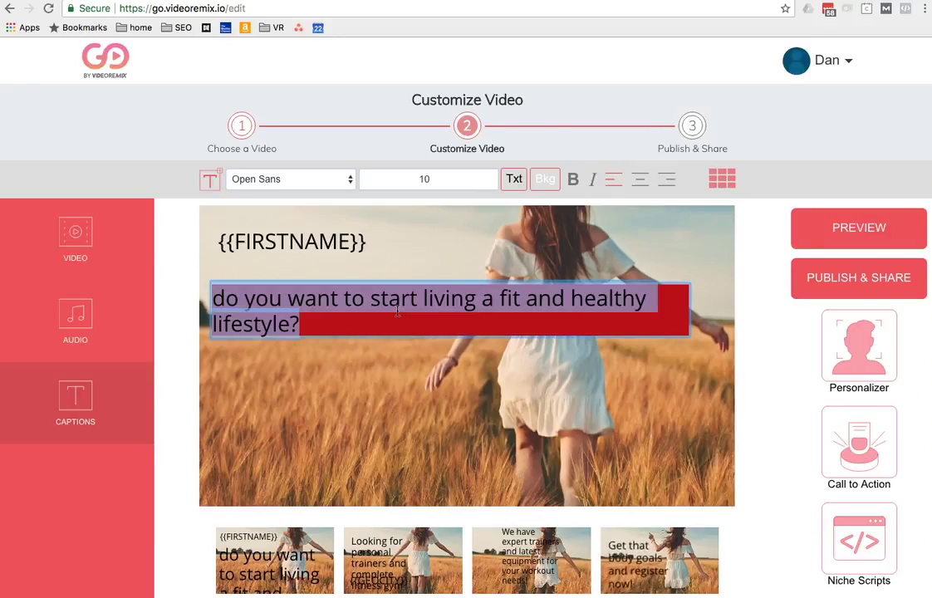
{"action": "left_click", "coordinate": [517, 180]}
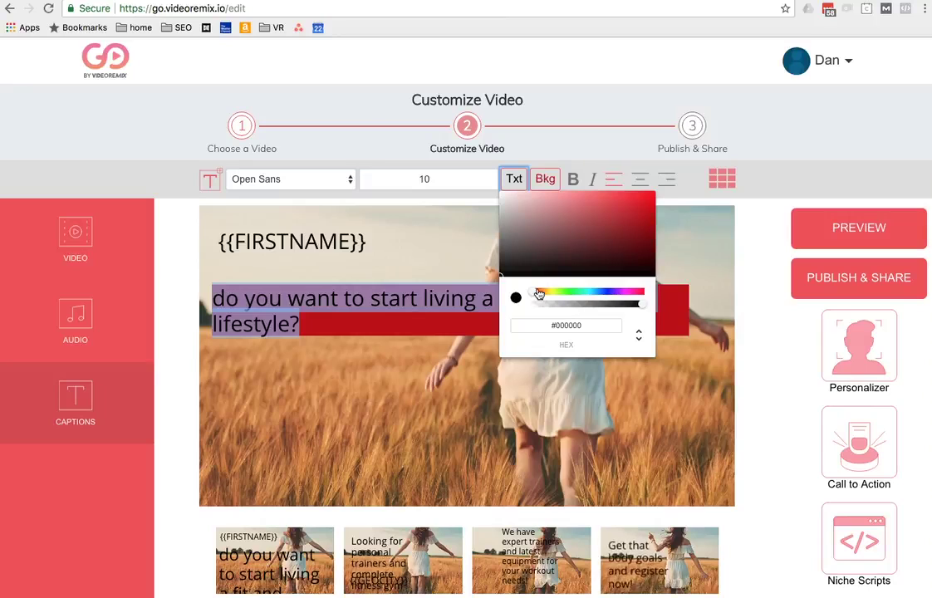
{"action": "left_click", "coordinate": [514, 269]}
{"action": "left_click_drag", "start_coordinate": [514, 269], "coordinate": [489, 177]}
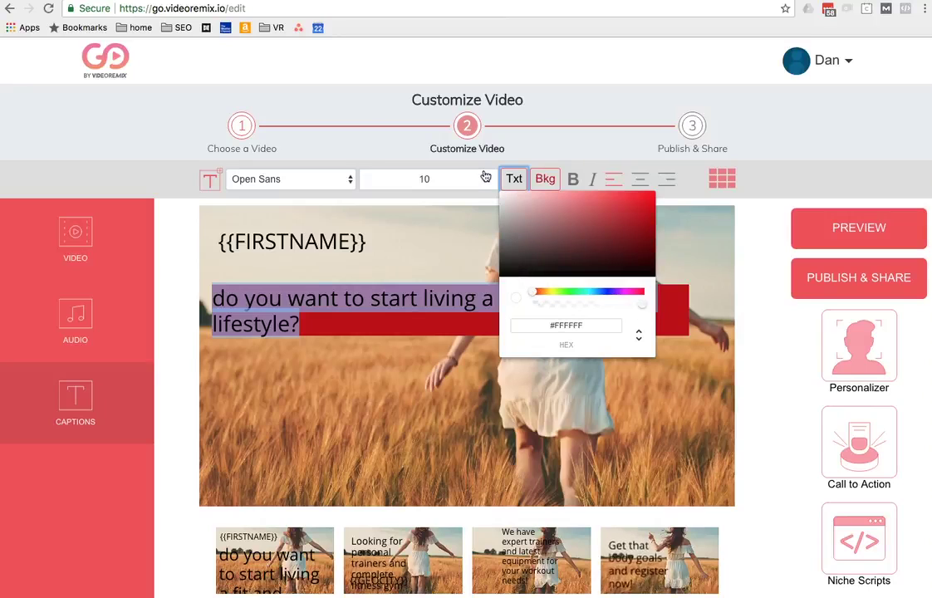
{"action": "left_click", "coordinate": [378, 372]}
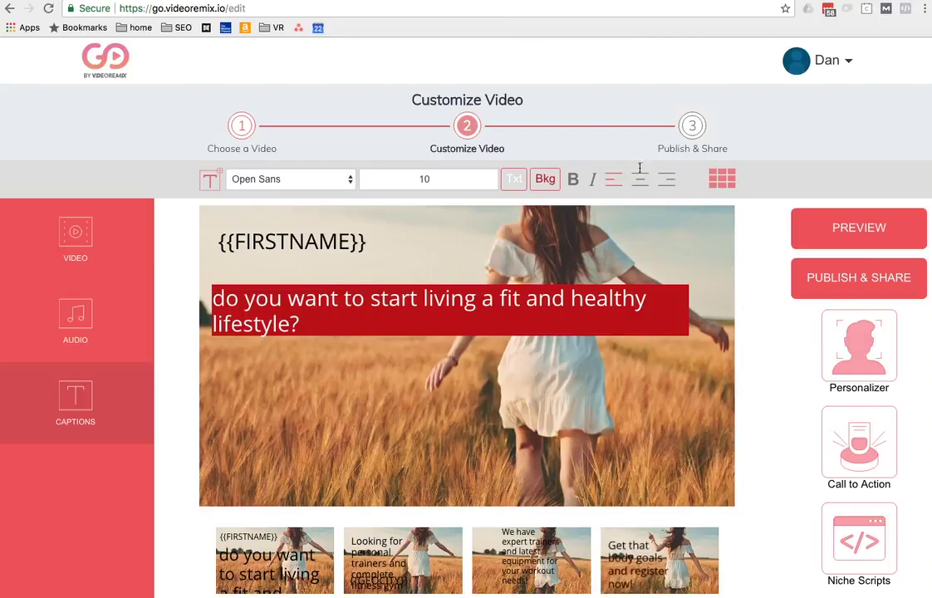
In the third scene, move the "We have expert trainers" caption to the upper-left area of the frame and set its font size to 28
{"action": "left_click", "coordinate": [371, 579]}
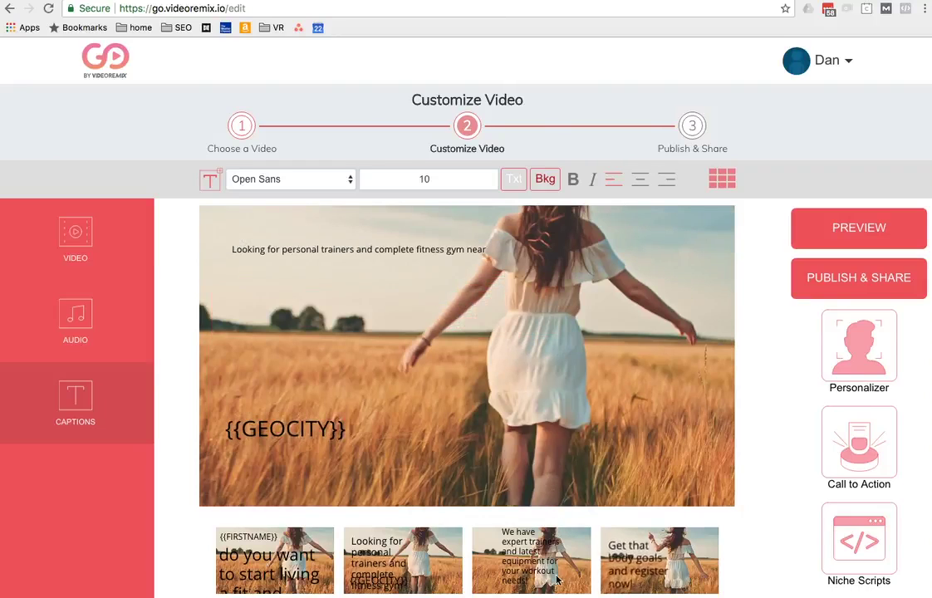
{"action": "left_click", "coordinate": [540, 550]}
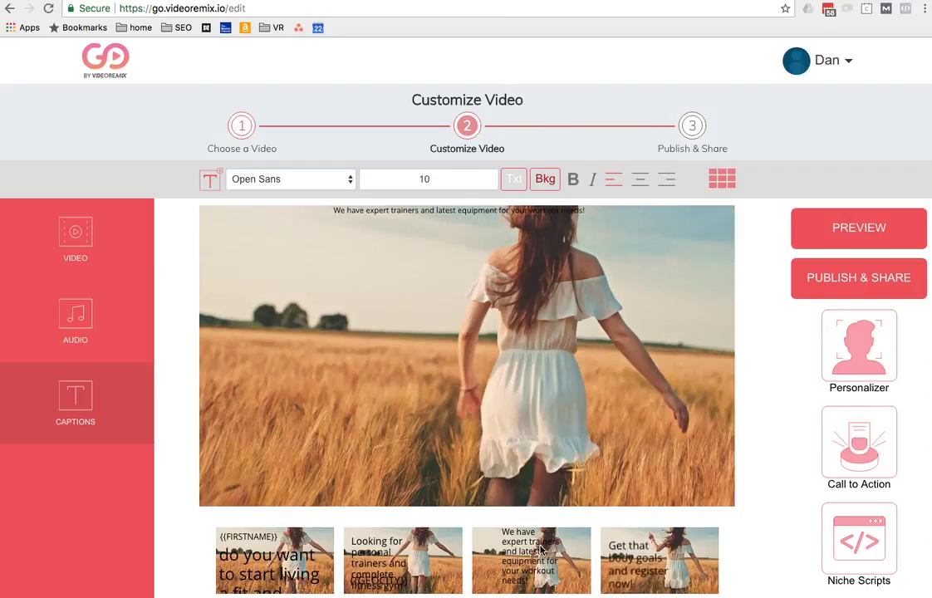
{"action": "left_click_drag", "start_coordinate": [433, 207], "coordinate": [306, 260]}
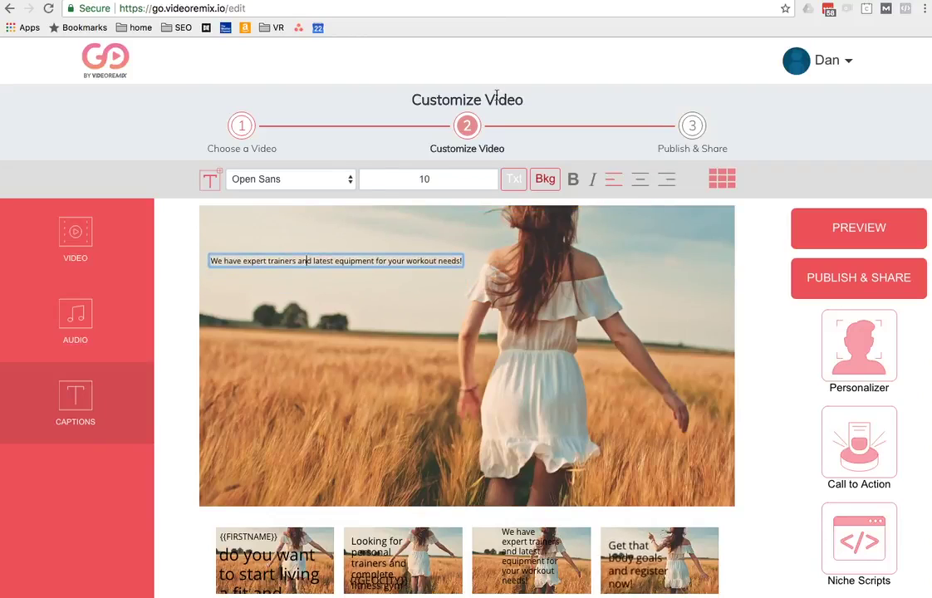
{"action": "left_click", "coordinate": [468, 180]}
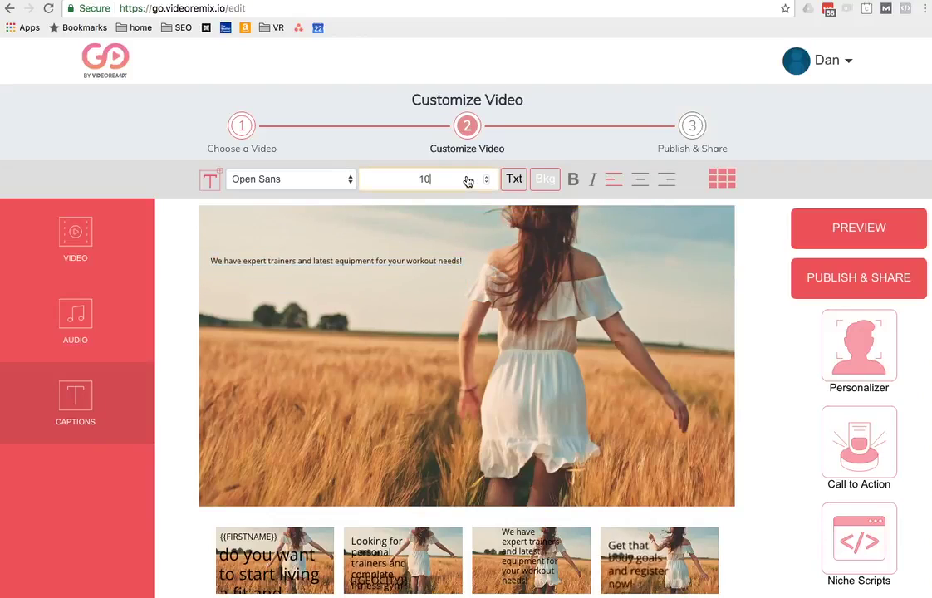
{"action": "key", "text": "BackSpace"}
{"action": "key", "text": "BackSpace"}
{"action": "type", "text": "28"}
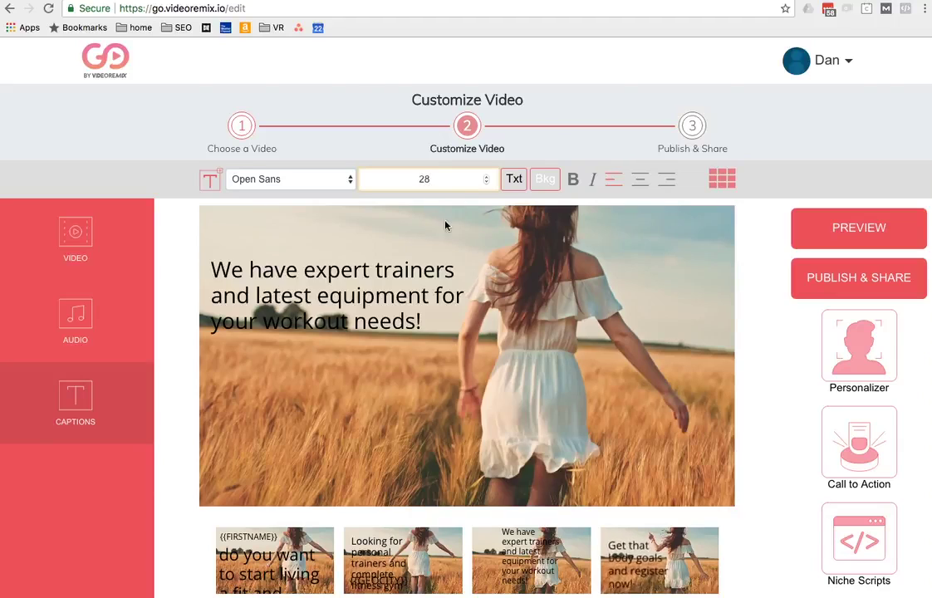
{"action": "left_click", "coordinate": [423, 314]}
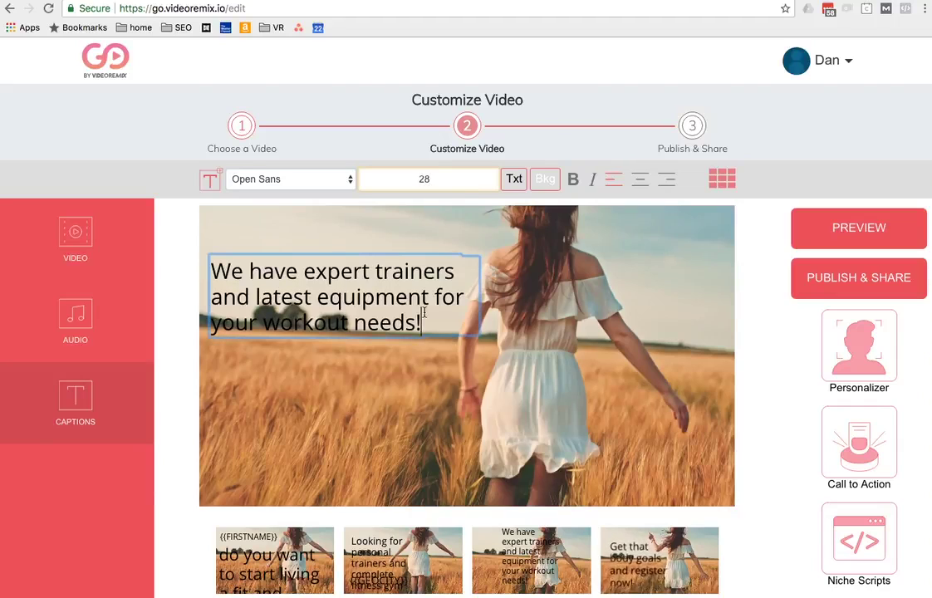
{"action": "left_click", "coordinate": [462, 378]}
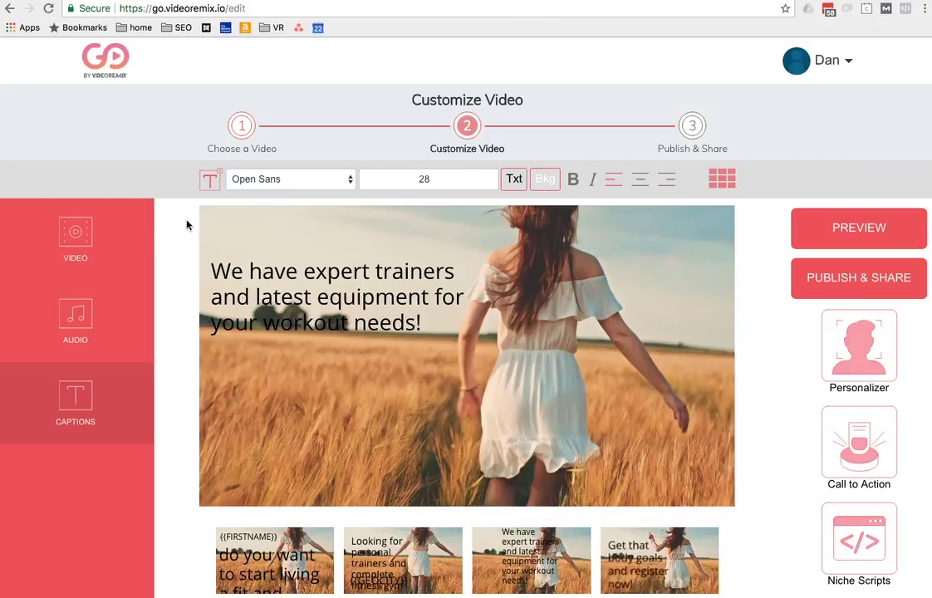
Look through the available audio tracks and return to the captions of the first scene
{"action": "left_click", "coordinate": [78, 318]}
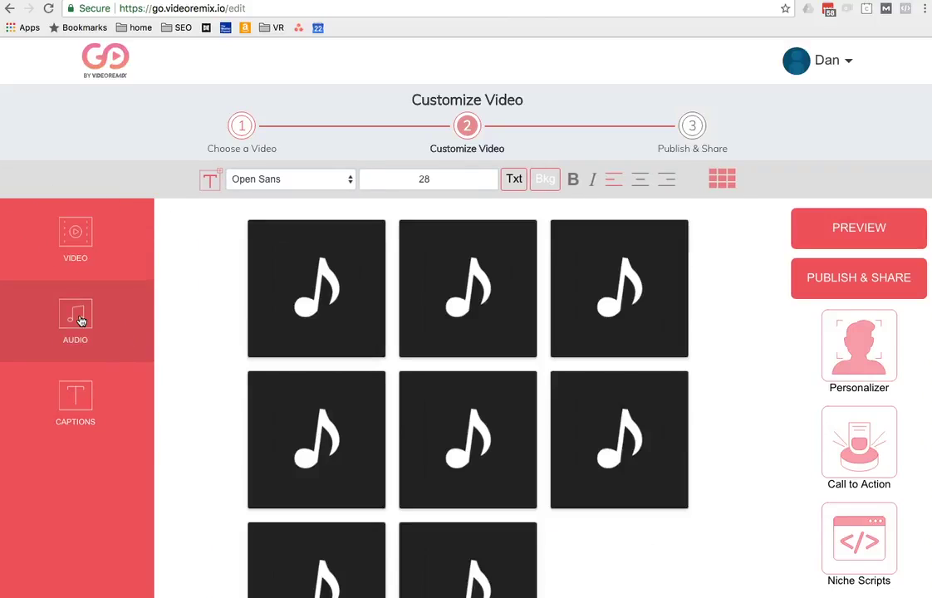
{"action": "scroll", "coordinate": [672, 355], "scroll_direction": "down", "scroll_amount": 1}
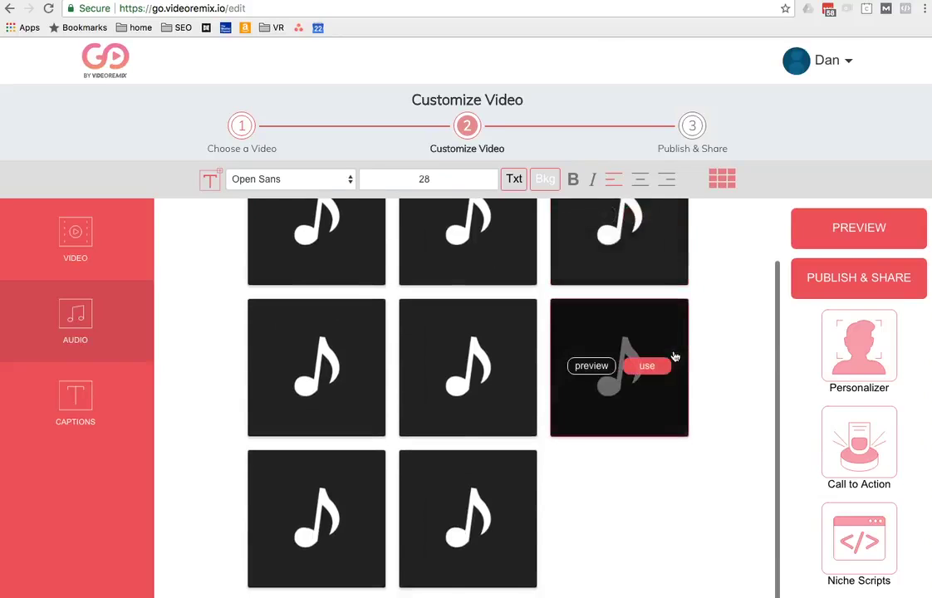
{"action": "scroll", "coordinate": [669, 332], "scroll_direction": "up", "scroll_amount": 1}
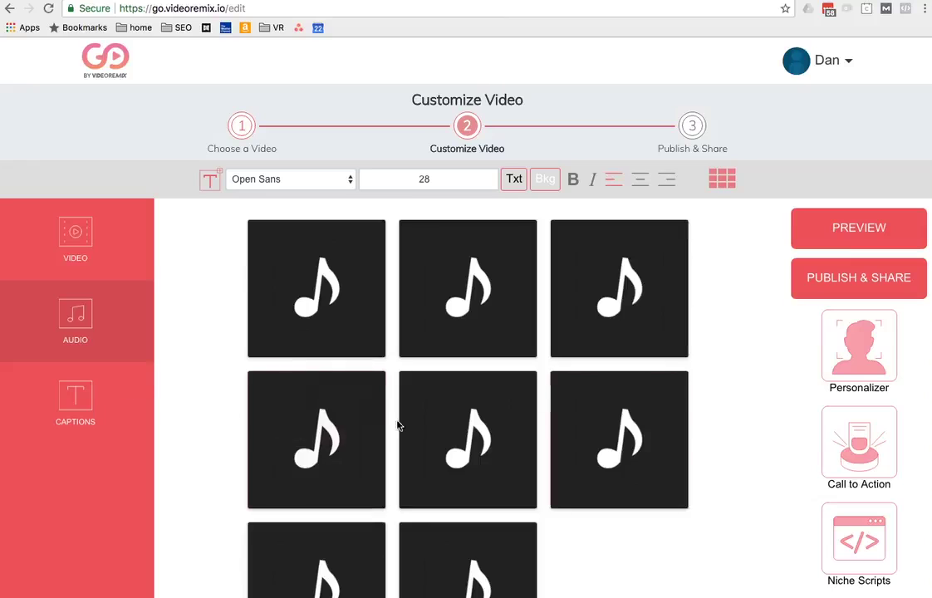
{"action": "left_click", "coordinate": [84, 409]}
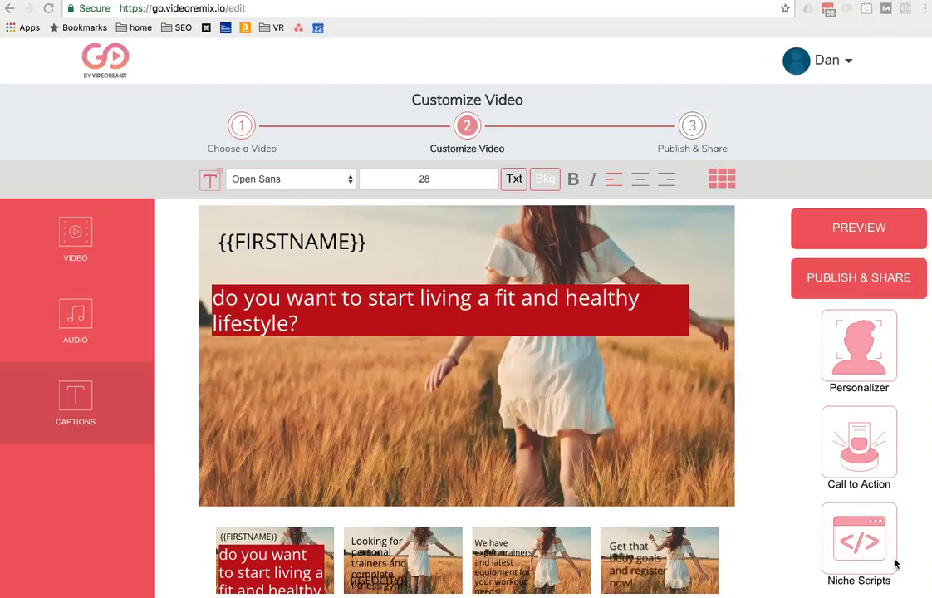
Browse the list of niche scripts from Bakery to Paving and Concrete and close it without choosing one
{"action": "left_click", "coordinate": [851, 551]}
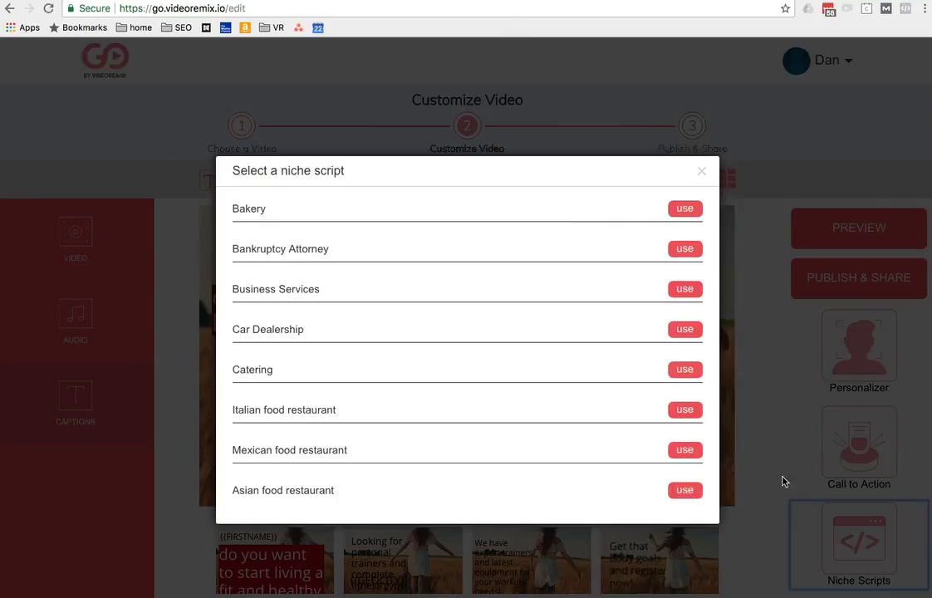
{"action": "scroll", "coordinate": [375, 393], "scroll_direction": "down", "scroll_amount": 3}
{"action": "scroll", "coordinate": [373, 396], "scroll_direction": "down", "scroll_amount": 5}
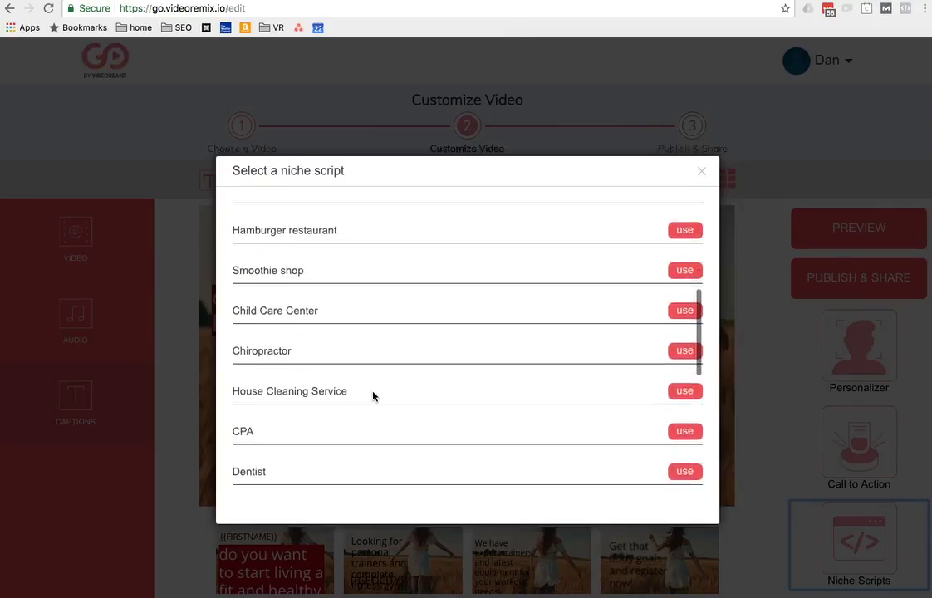
{"action": "scroll", "coordinate": [373, 396], "scroll_direction": "up", "scroll_amount": 7}
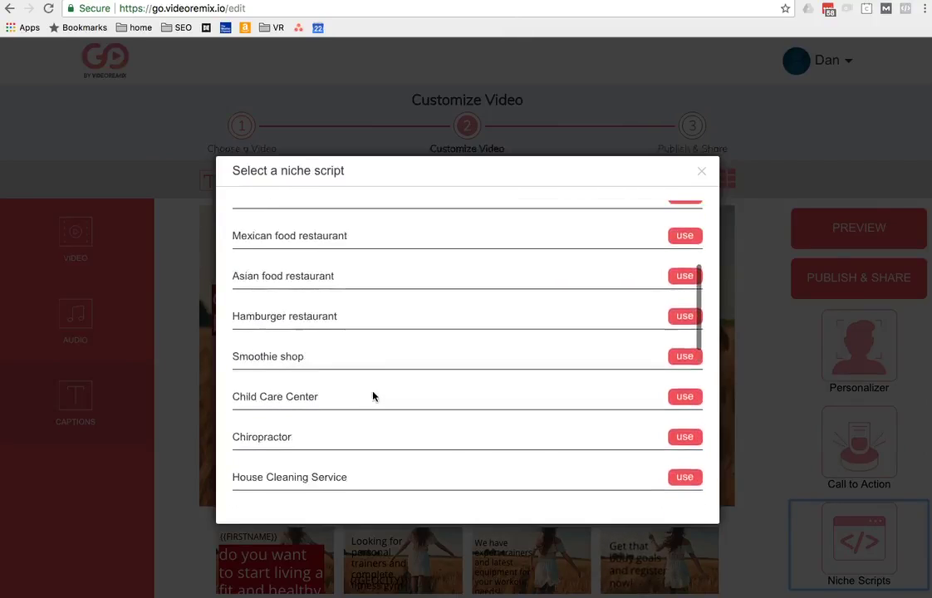
{"action": "scroll", "coordinate": [372, 396], "scroll_direction": "down", "scroll_amount": 10}
{"action": "scroll", "coordinate": [373, 396], "scroll_direction": "down", "scroll_amount": 10}
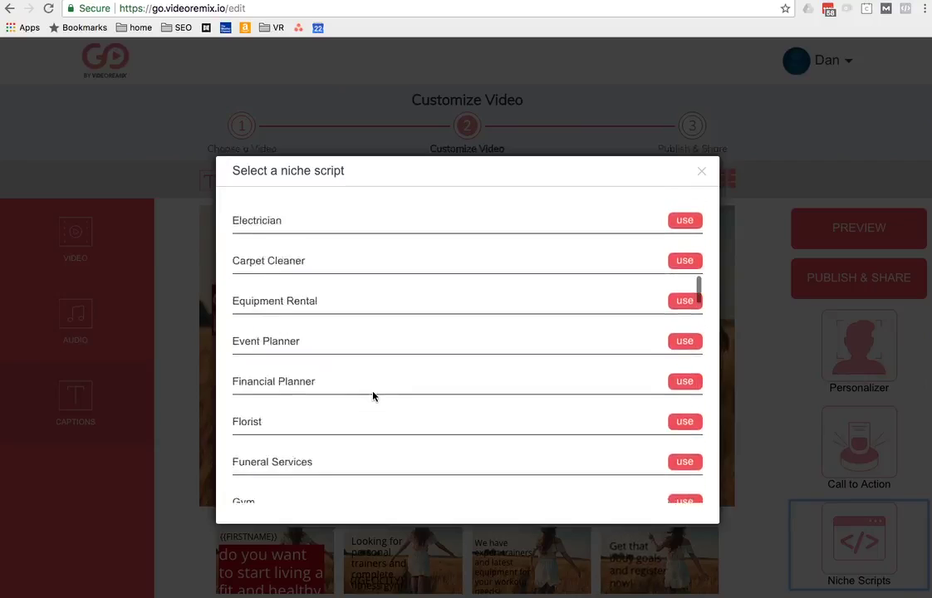
{"action": "scroll", "coordinate": [373, 396], "scroll_direction": "down", "scroll_amount": 3}
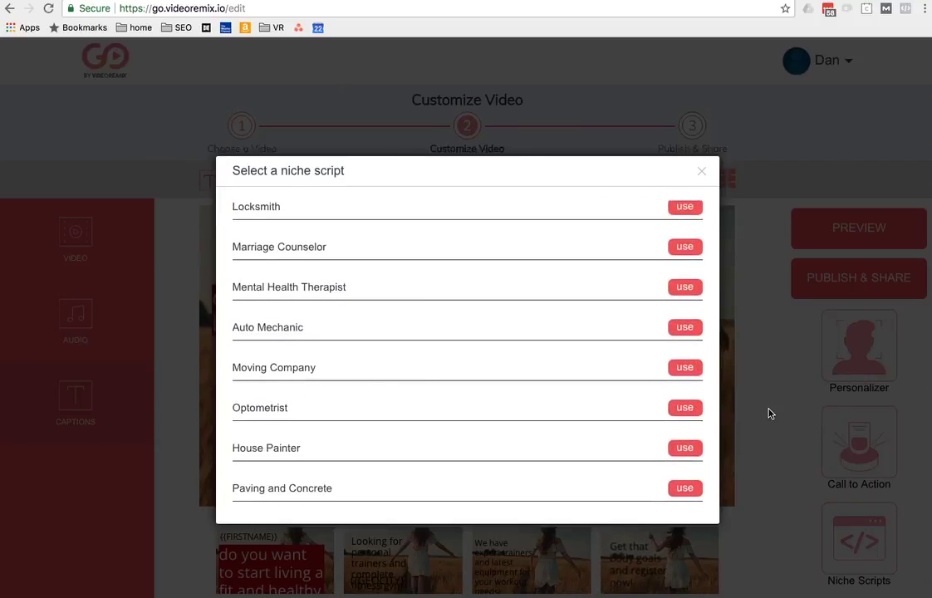
{"action": "left_click", "coordinate": [702, 172]}
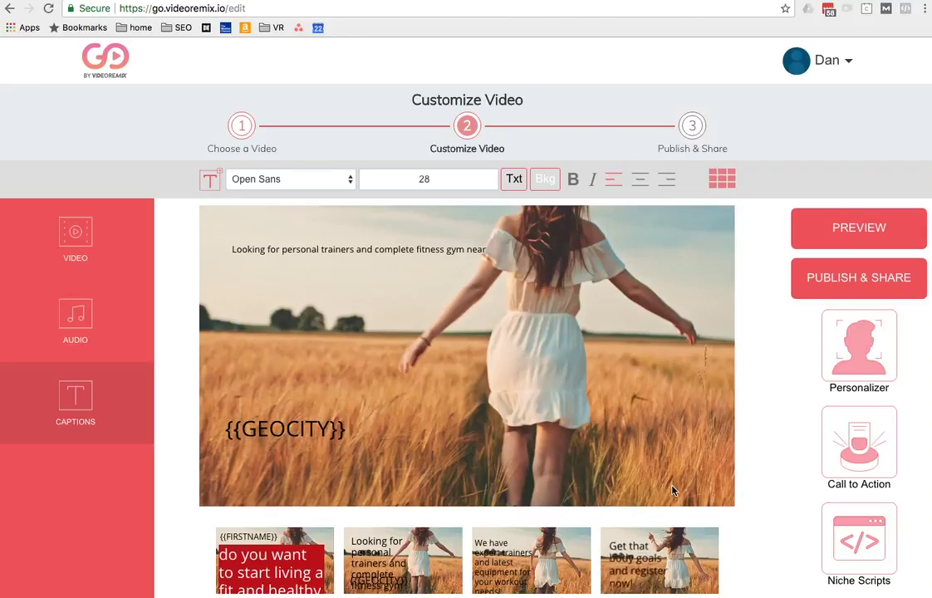
Apply the purple-blue gradient call to action with circles from the CTA Library to the last scene
{"action": "left_click", "coordinate": [698, 540]}
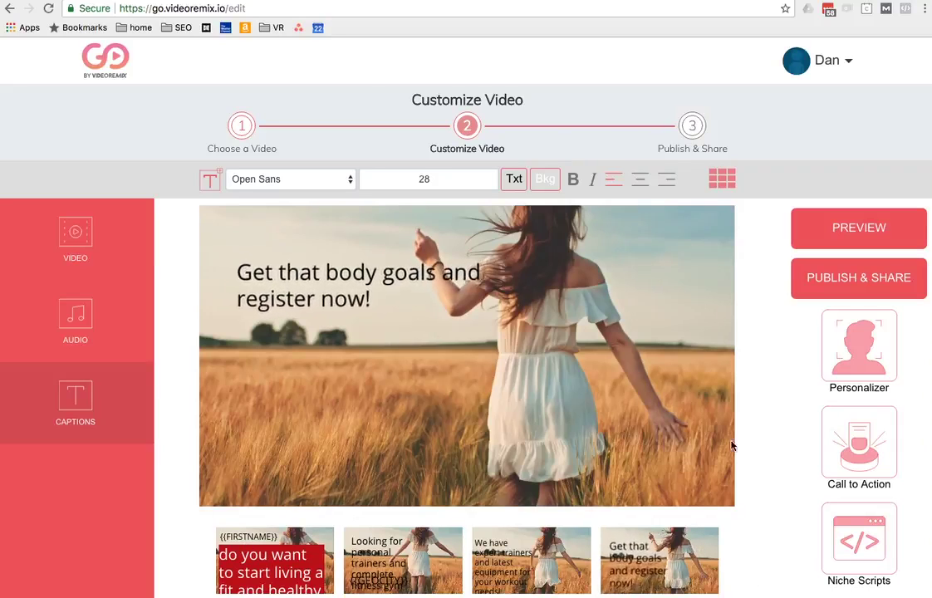
{"action": "left_click", "coordinate": [840, 438]}
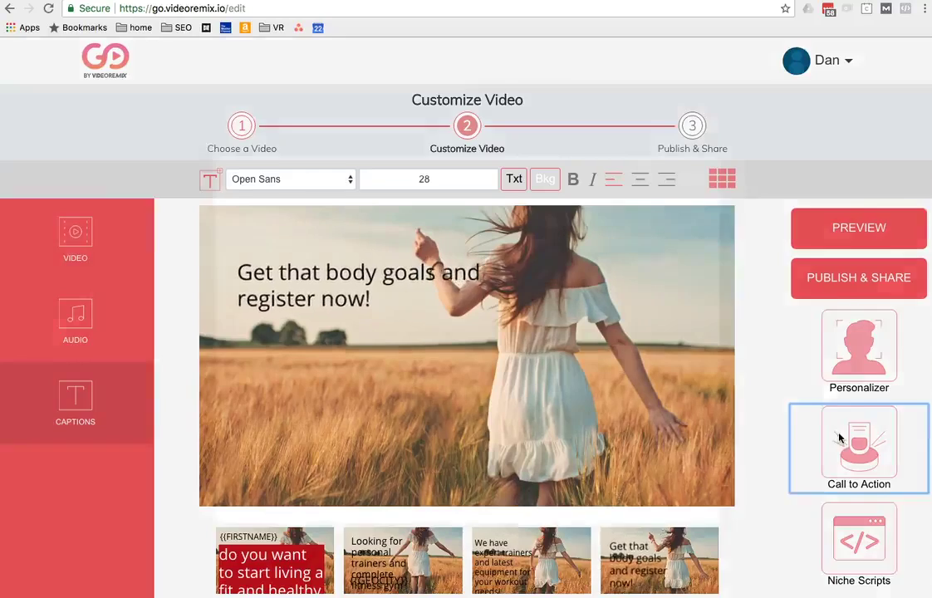
{"action": "scroll", "coordinate": [559, 308], "scroll_direction": "down", "scroll_amount": 10}
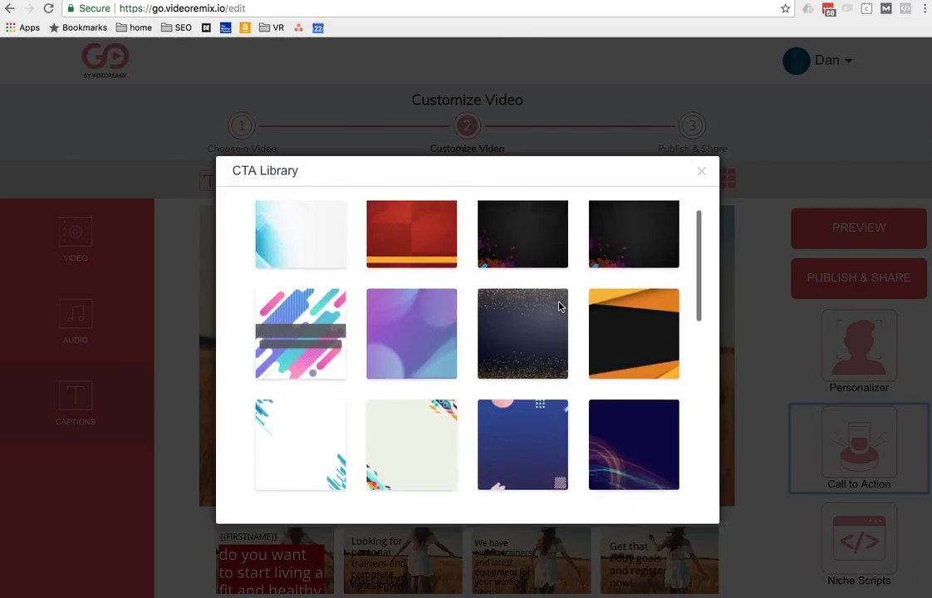
{"action": "scroll", "coordinate": [559, 308], "scroll_direction": "down", "scroll_amount": 2}
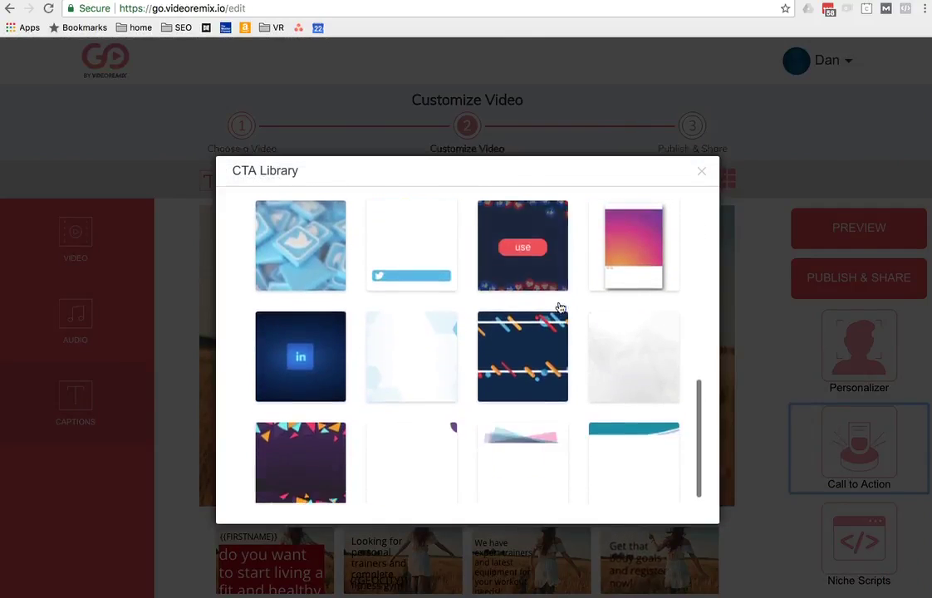
{"action": "scroll", "coordinate": [579, 399], "scroll_direction": "up", "scroll_amount": 10}
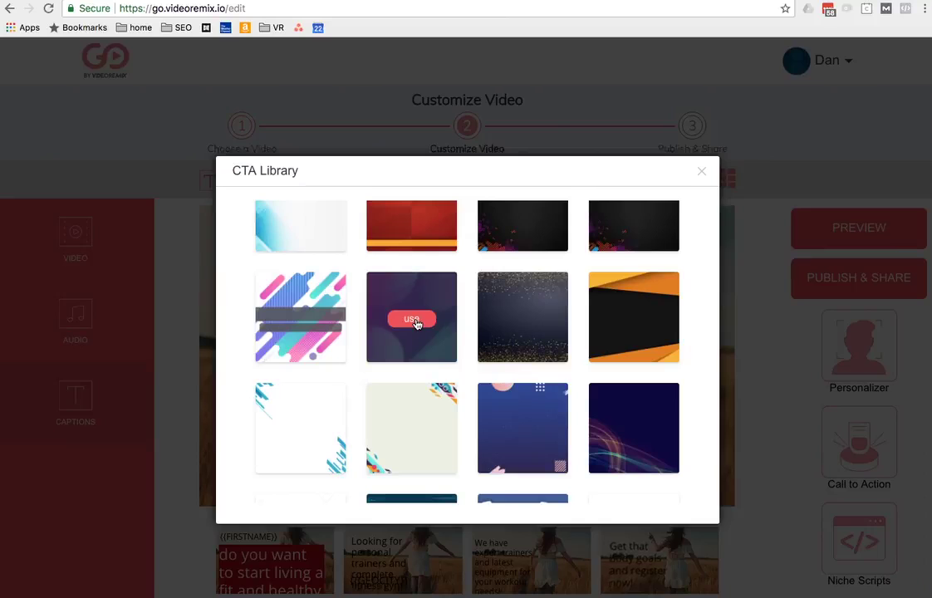
{"action": "left_click", "coordinate": [412, 319]}
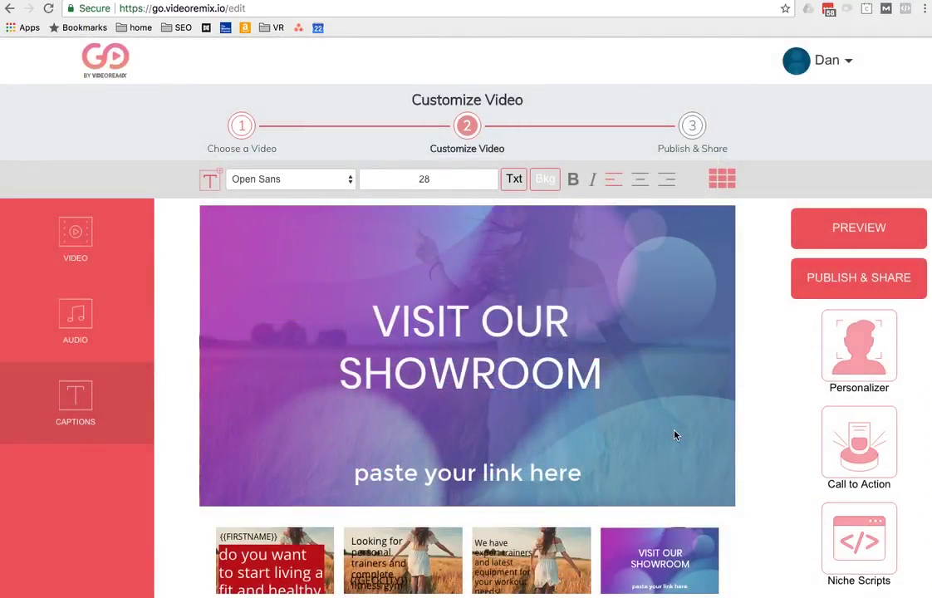
Change the call-to-action headline on the last scene from "VISIT OUR SHOWROOM" to "VISIT OUR GYM"
{"action": "left_click", "coordinate": [523, 333]}
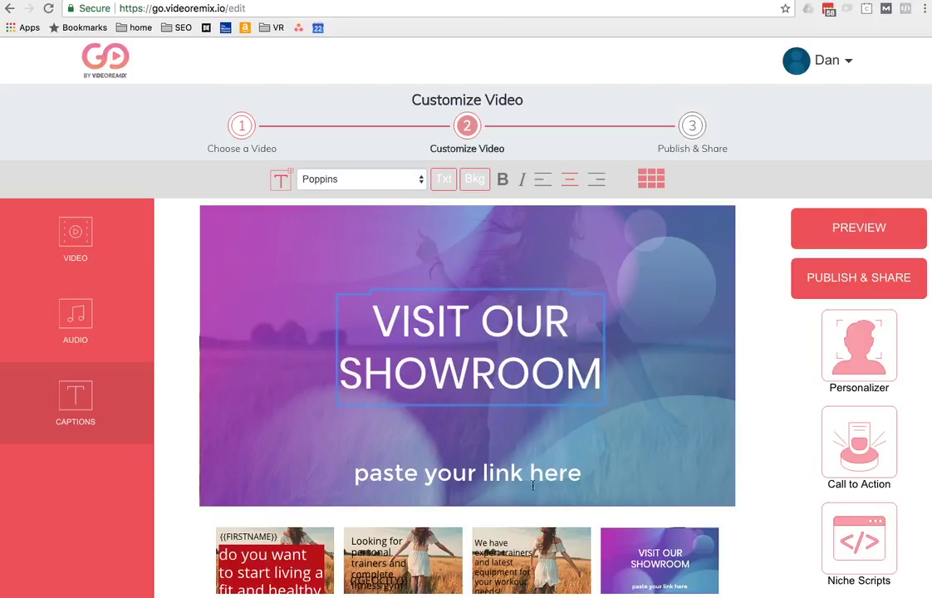
{"action": "left_click", "coordinate": [496, 473]}
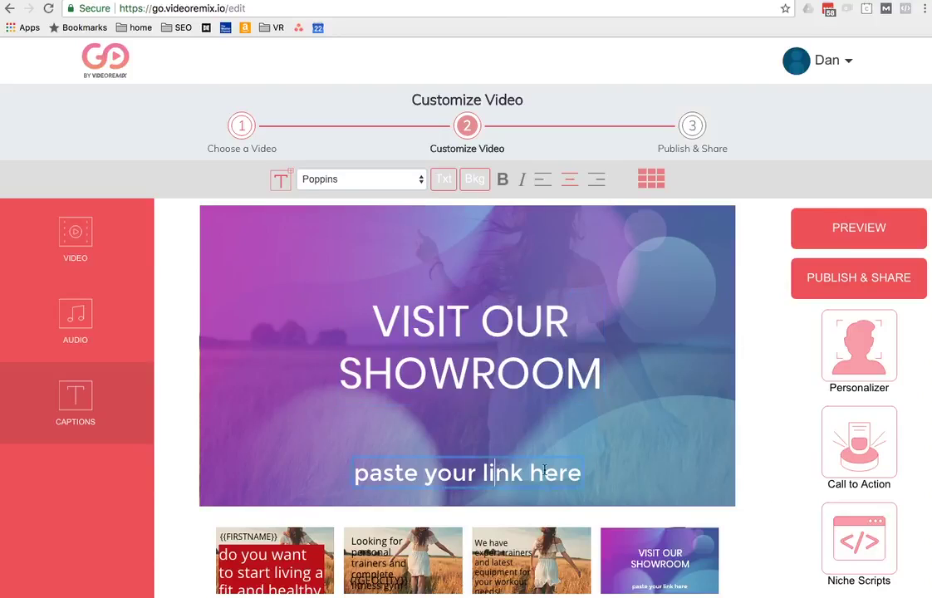
{"action": "left_click", "coordinate": [471, 362]}
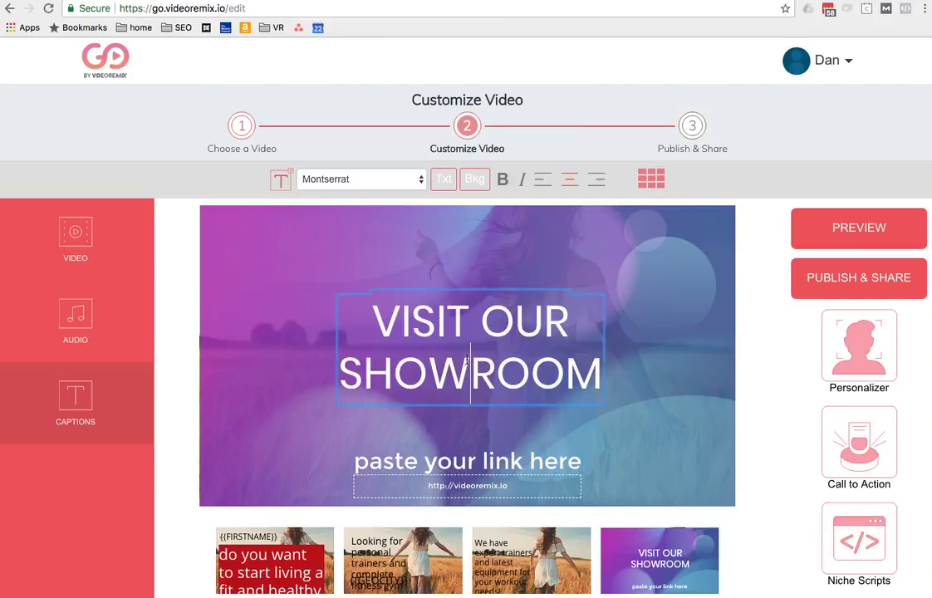
{"action": "double_click", "coordinate": [465, 362]}
{"action": "type", "text": "Gym"}
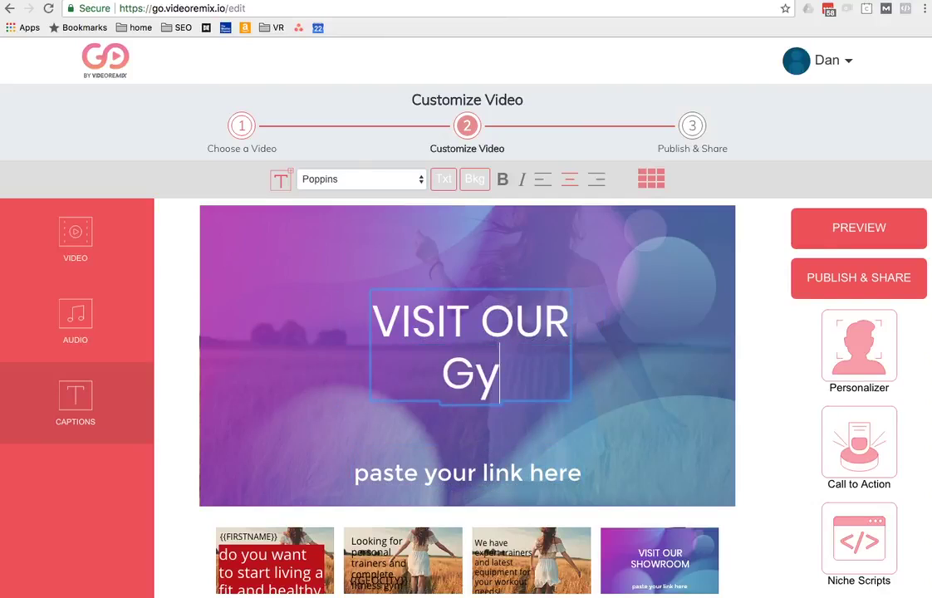
{"action": "key", "text": "BackSpace"}
{"action": "key", "text": "BackSpace"}
{"action": "type", "text": "YM"}
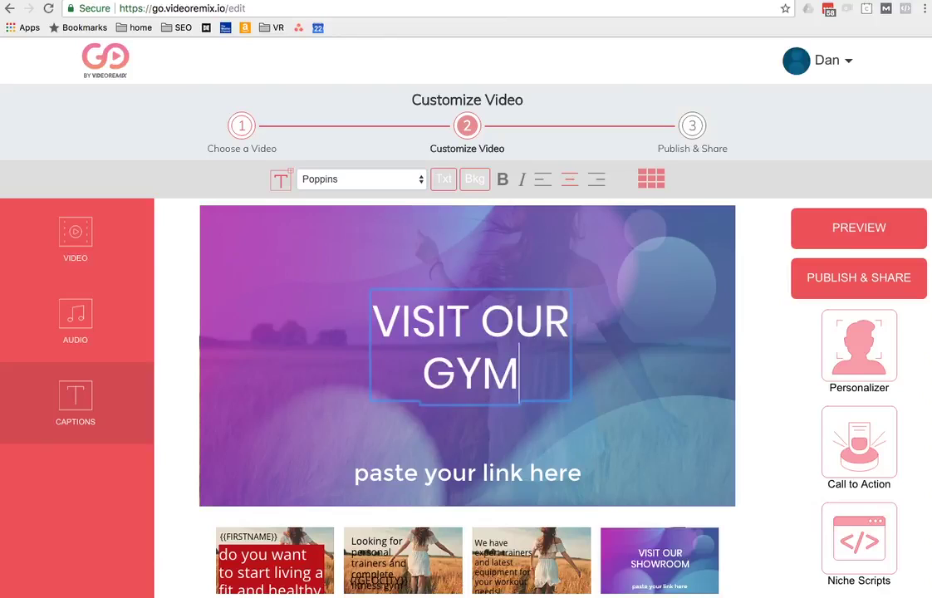
Replace the "paste your link here" text at the bottom of the call to action with "Gold's Gym"
{"action": "left_click", "coordinate": [489, 476]}
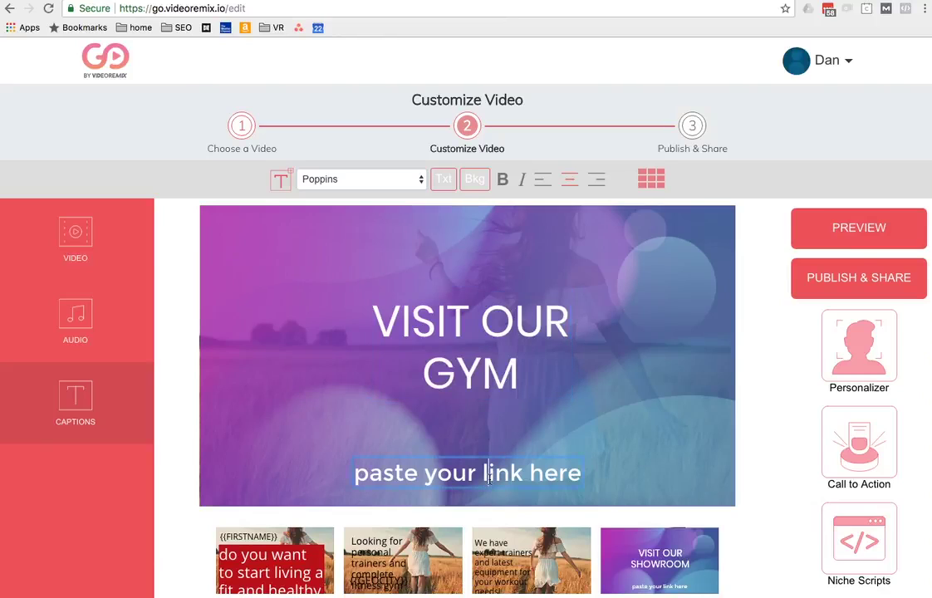
{"action": "left_click", "coordinate": [503, 479]}
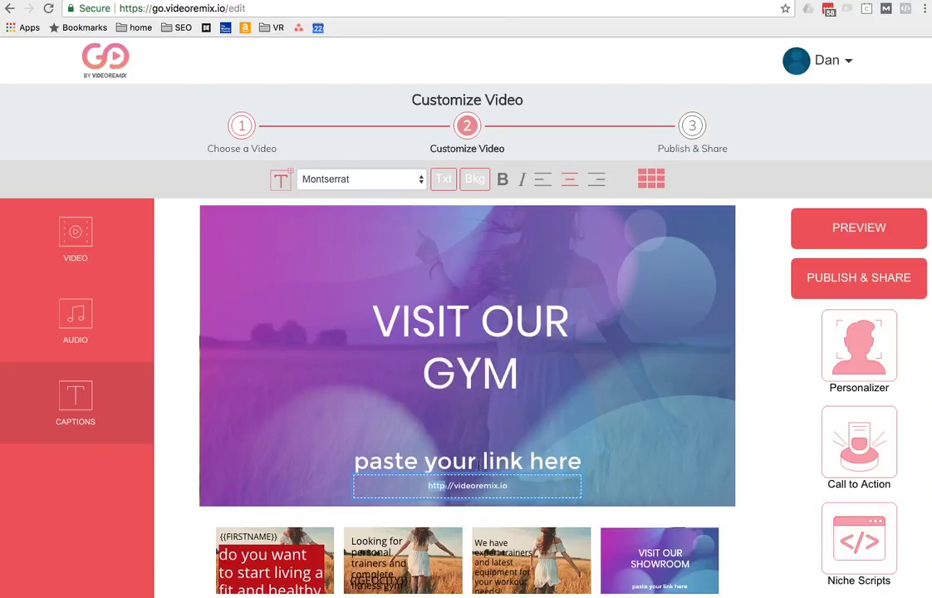
{"action": "left_click", "coordinate": [474, 482]}
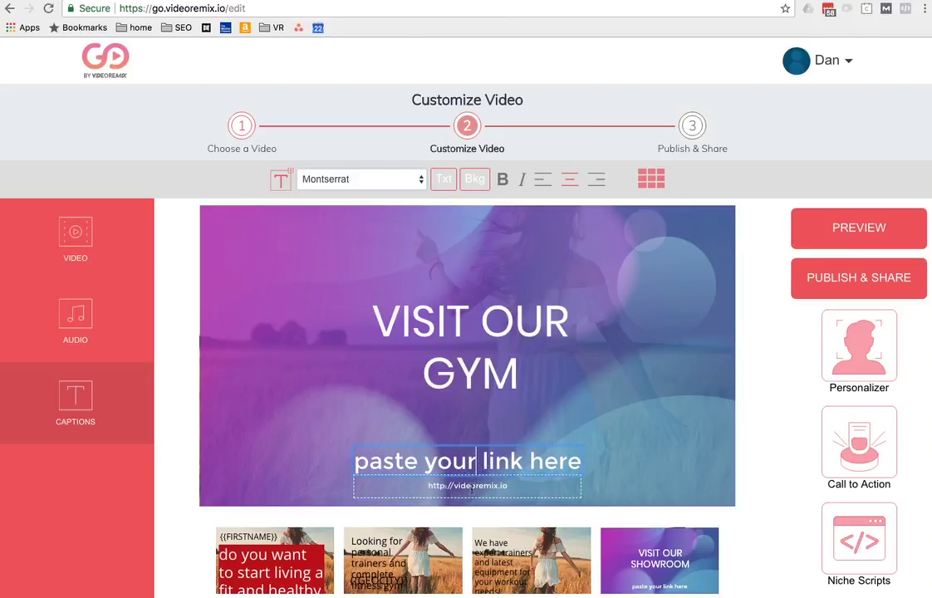
{"action": "triple_click", "coordinate": [488, 479]}
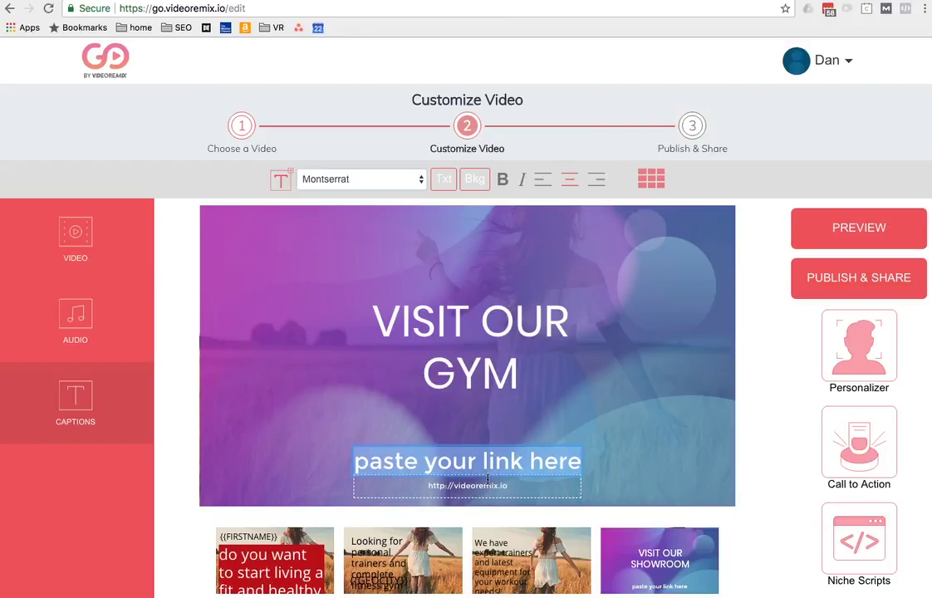
{"action": "type", "text": "cold's Gym"}
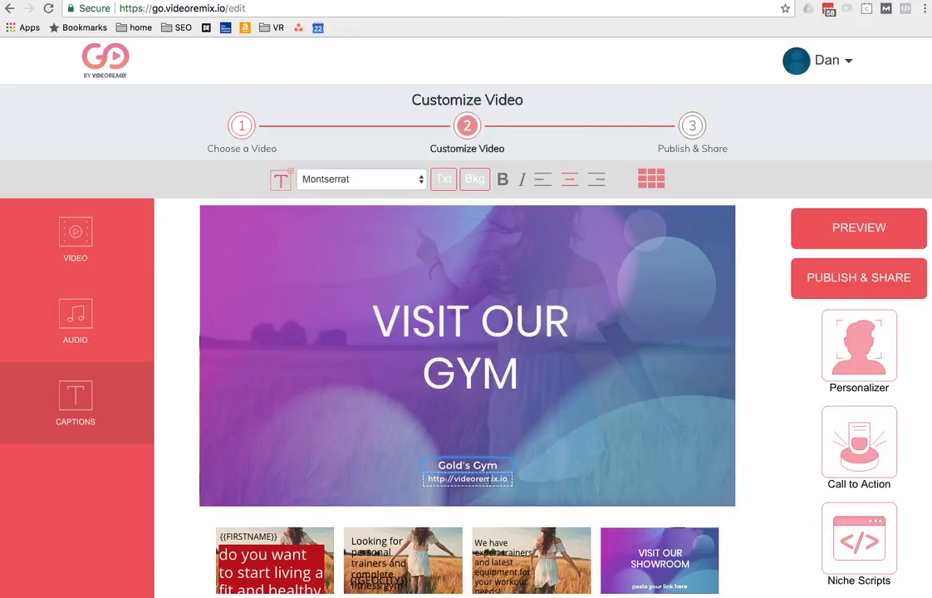
{"action": "left_click", "coordinate": [479, 480]}
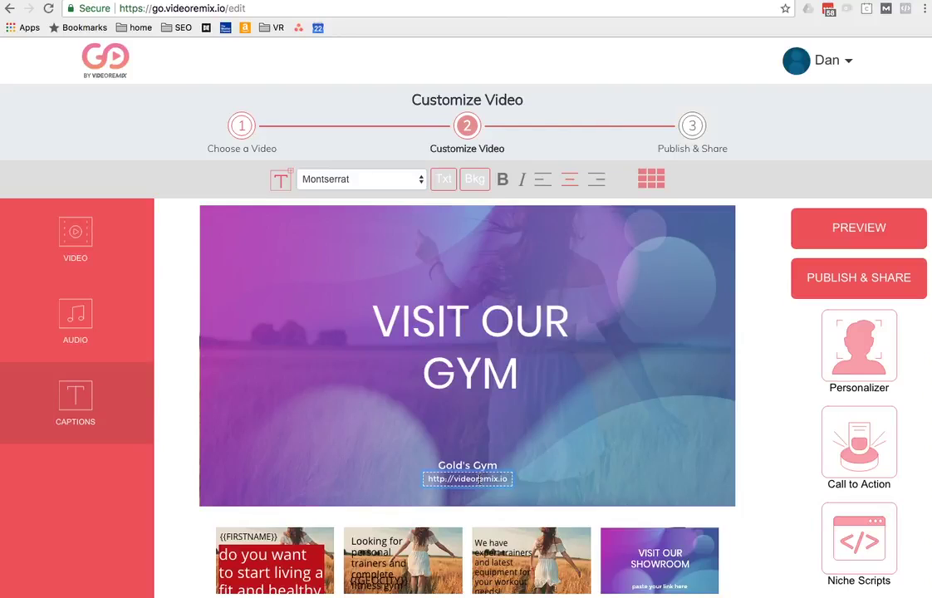
{"action": "key", "text": "Delete"}
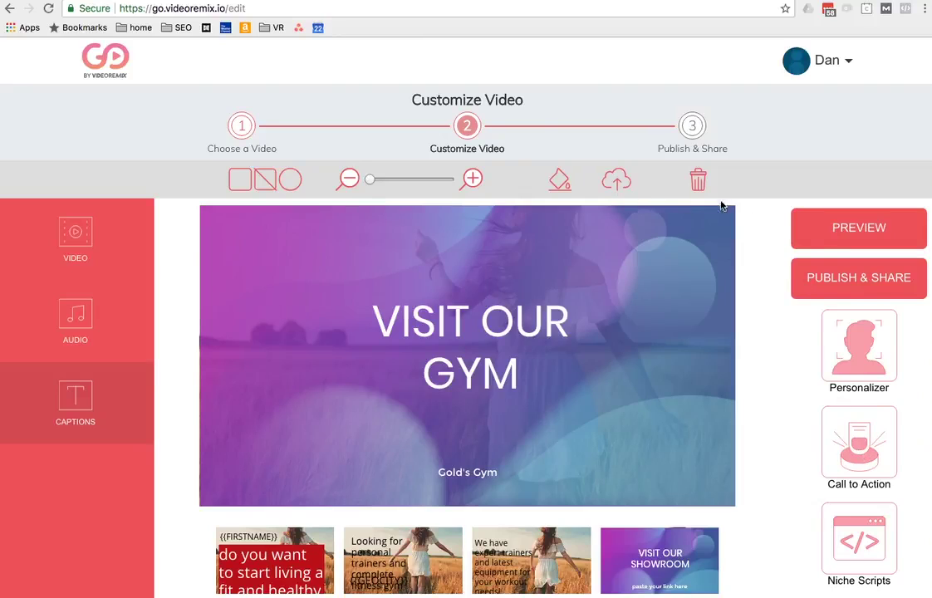
Return to the start page at go.videoremix.io and choose to import your own video
{"action": "left_click", "coordinate": [219, 8]}
{"action": "left_click", "coordinate": [225, 10]}
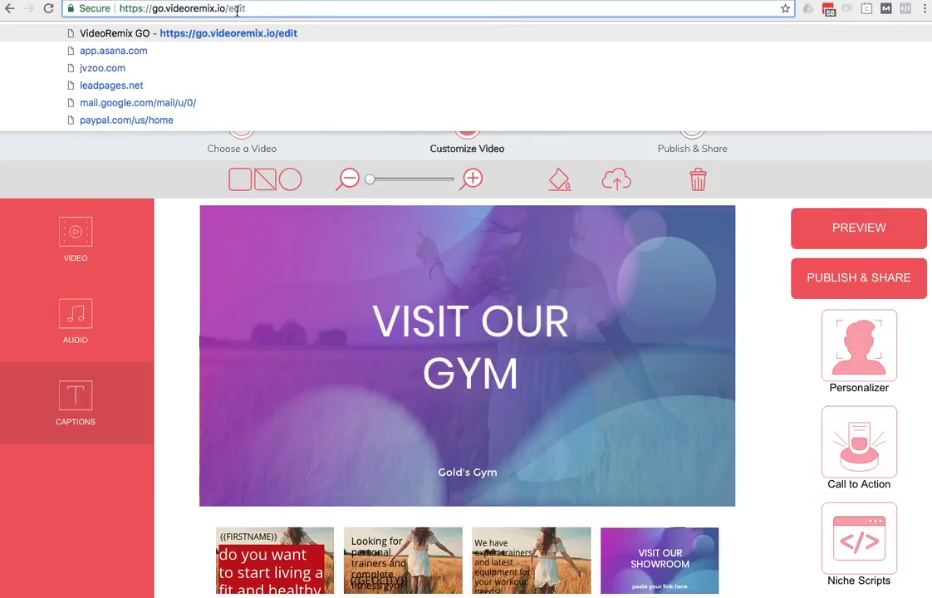
{"action": "left_click_drag", "start_coordinate": [245, 8], "coordinate": [225, 9]}
{"action": "key", "text": "BackSpace"}
{"action": "key", "text": "Return"}
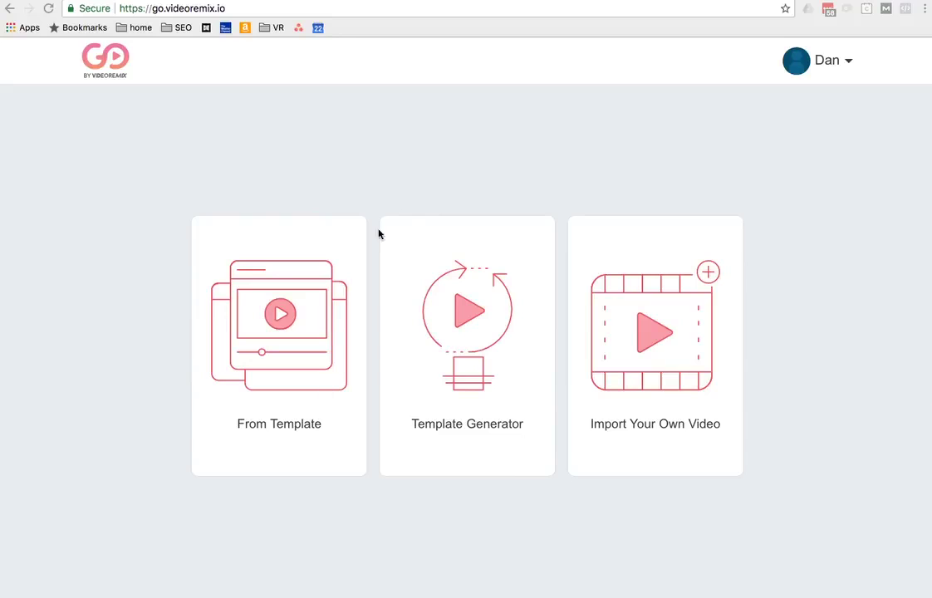
{"action": "left_click", "coordinate": [665, 336]}
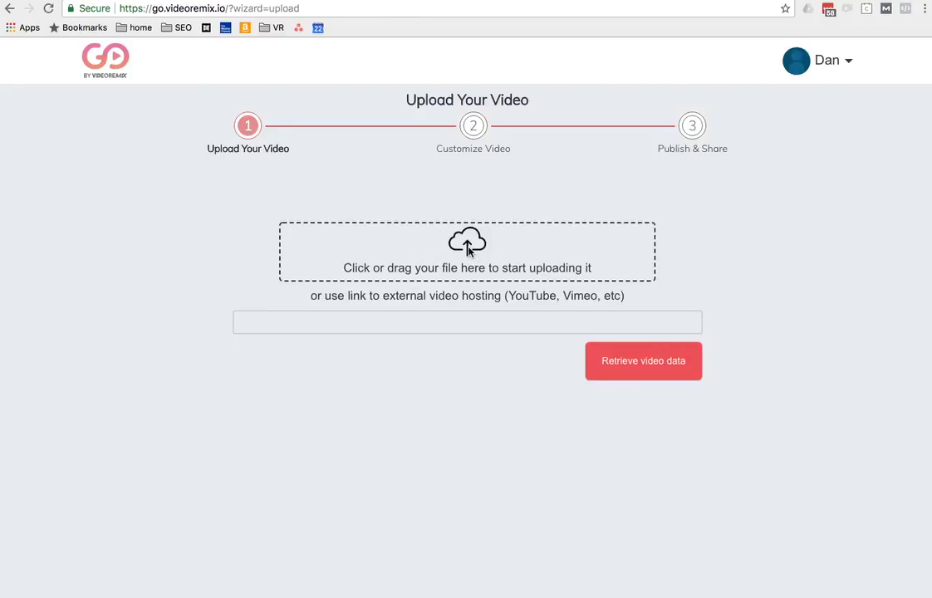
Activate the external video link field and open YouTube in a new browser tab
{"action": "left_click", "coordinate": [547, 242]}
{"action": "left_click", "coordinate": [266, 326]}
{"action": "key", "text": "super+t"}
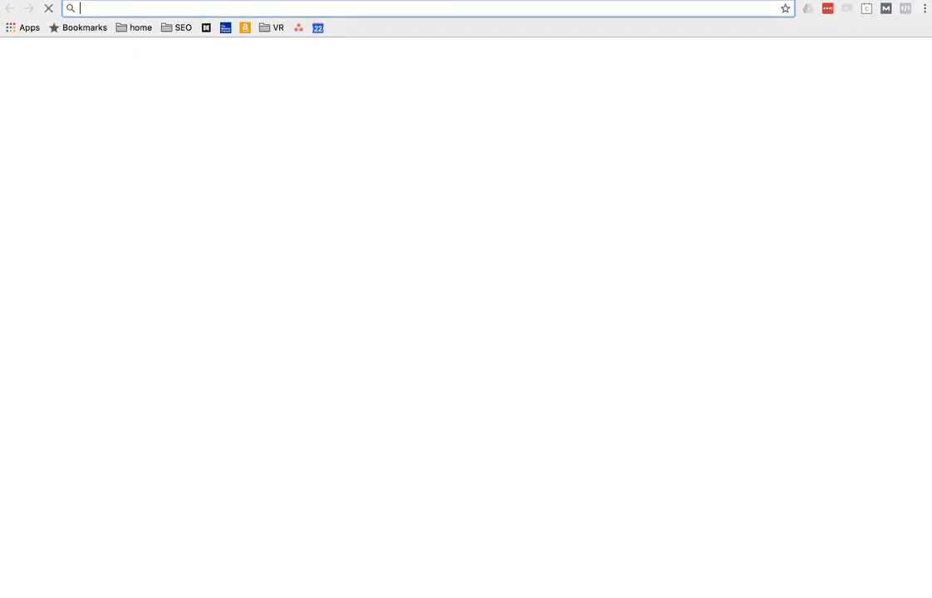
{"action": "type", "text": "you"}
{"action": "key", "text": "Return"}
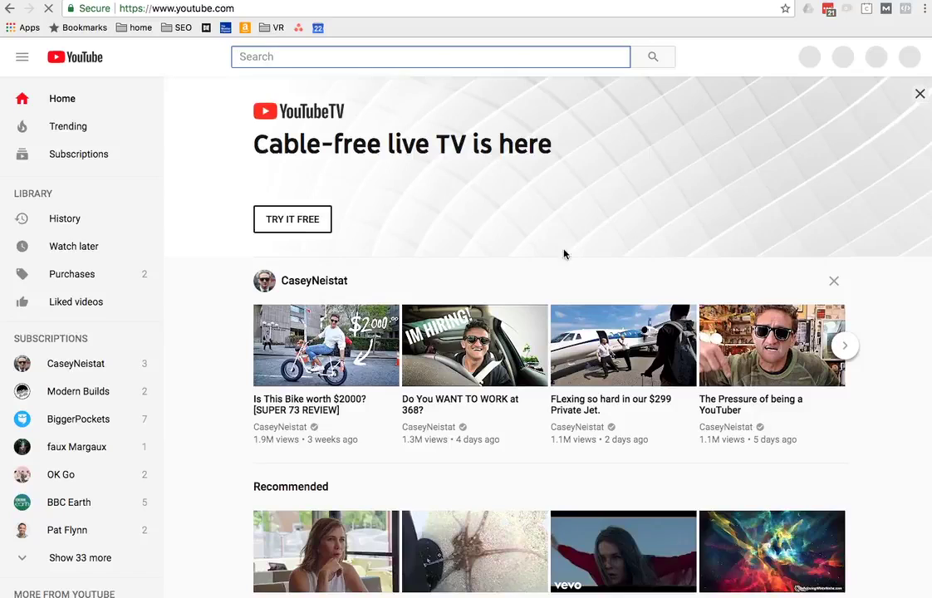
Copy the address of CaseyNeistat's video "Do You WANT TO WORK at 368?" and retrieve its data through the external video link
{"action": "scroll", "coordinate": [581, 274], "scroll_direction": "down", "scroll_amount": 1}
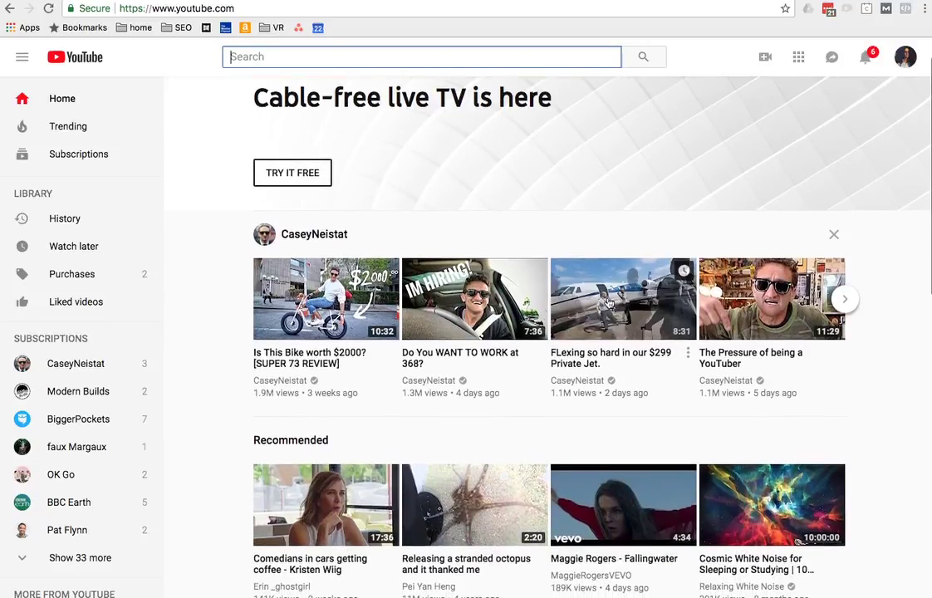
{"action": "left_click", "coordinate": [449, 348]}
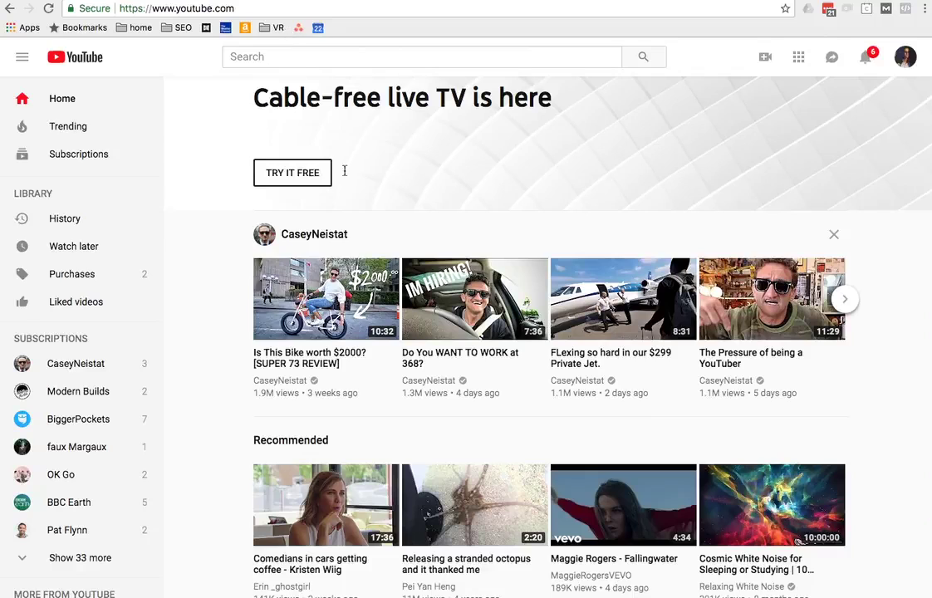
{"action": "left_click", "coordinate": [429, 363]}
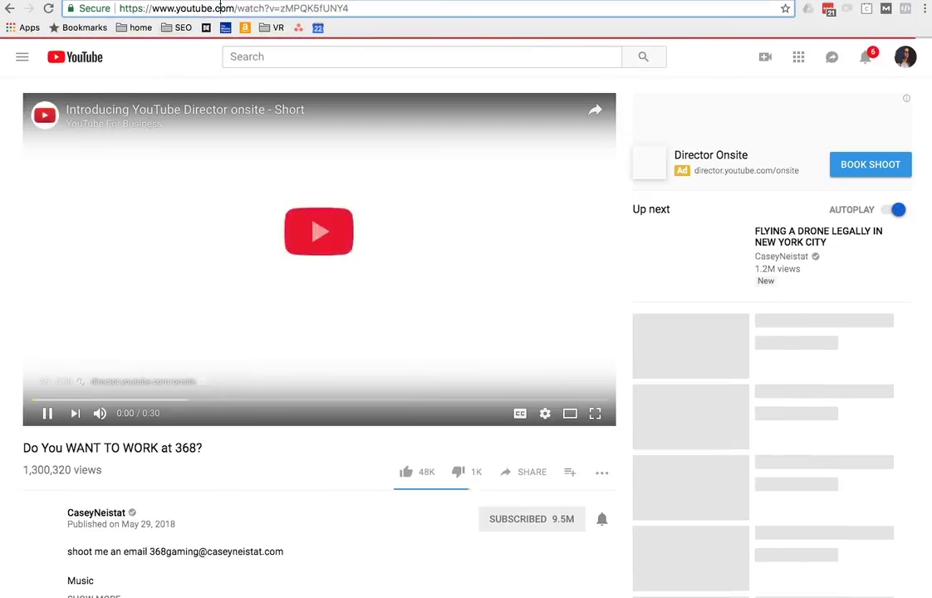
{"action": "left_click", "coordinate": [317, 10]}
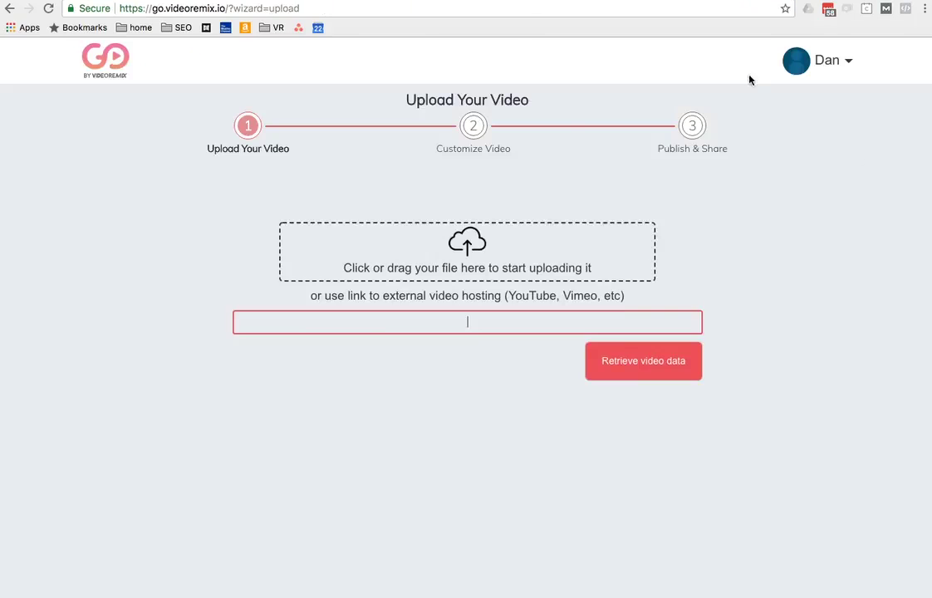
{"action": "type", "text": "https://www.youtube.com/watch?v=zMPQK5fUNY4"}
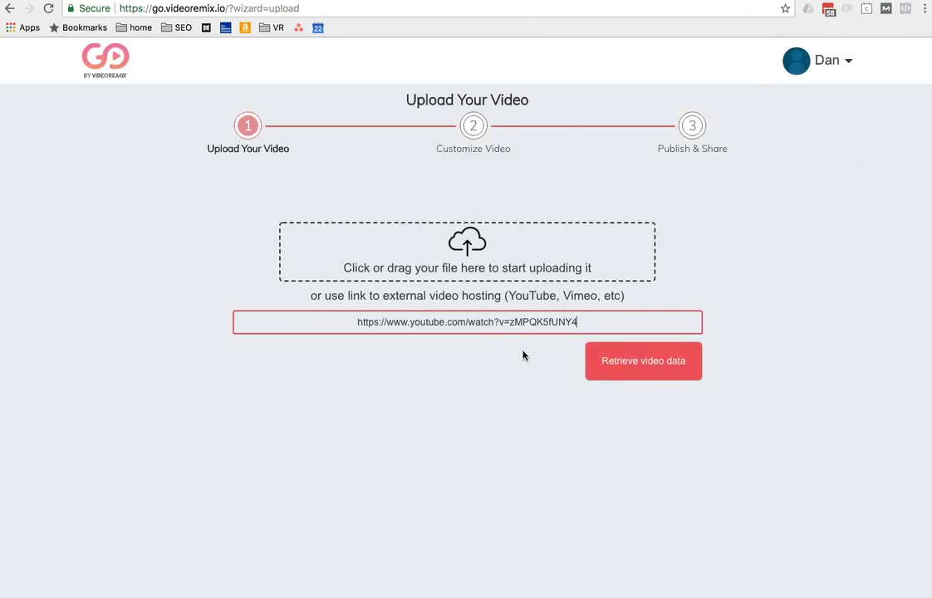
{"action": "left_click", "coordinate": [659, 362]}
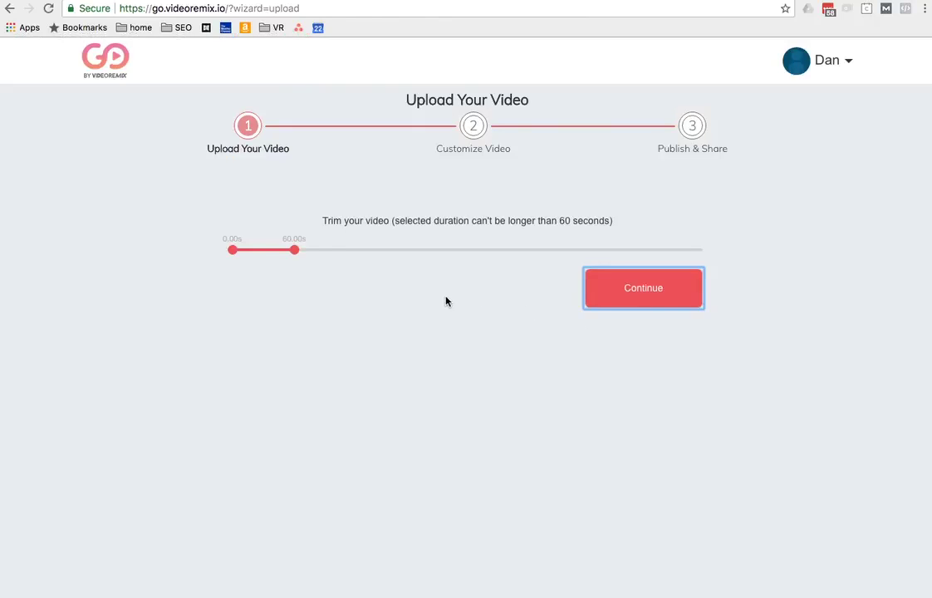
Trim the imported video to the range from 72.25 s to 113.25 s and continue to its customization
{"action": "left_click", "coordinate": [265, 252]}
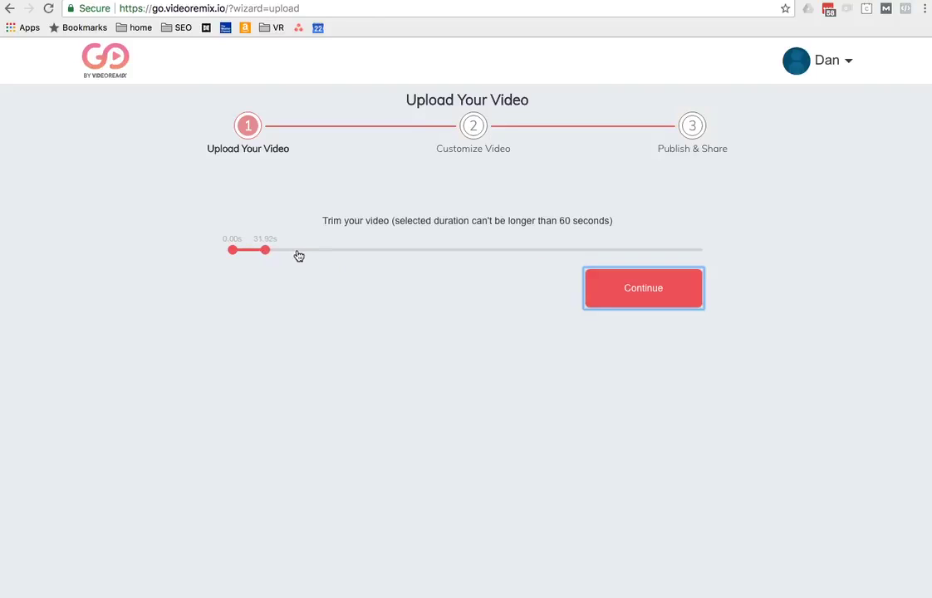
{"action": "left_click_drag", "start_coordinate": [265, 252], "coordinate": [371, 260]}
{"action": "left_click", "coordinate": [239, 254]}
{"action": "left_click_drag", "start_coordinate": [275, 255], "coordinate": [457, 268]}
{"action": "left_click_drag", "start_coordinate": [272, 256], "coordinate": [281, 255]}
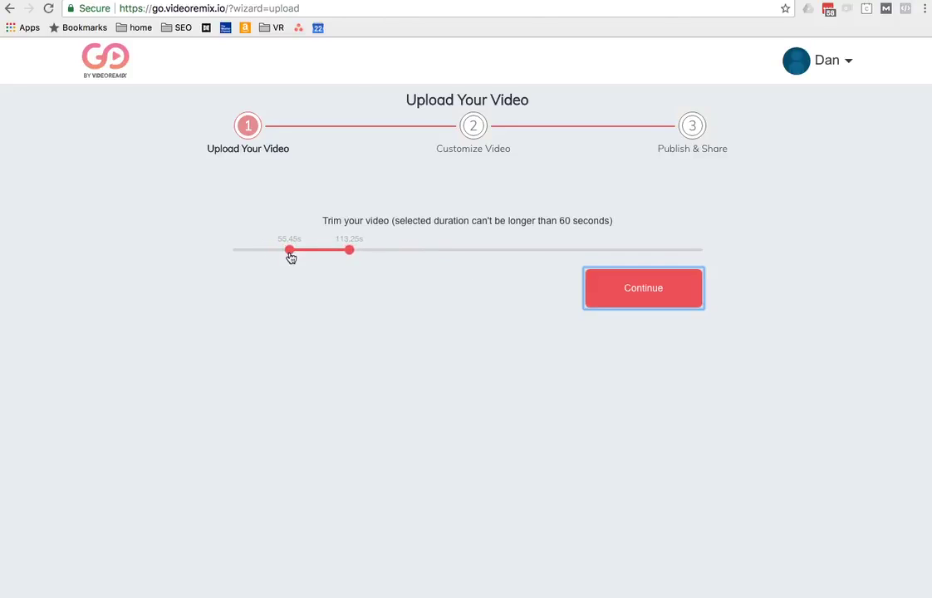
{"action": "left_click_drag", "start_coordinate": [289, 252], "coordinate": [305, 251]}
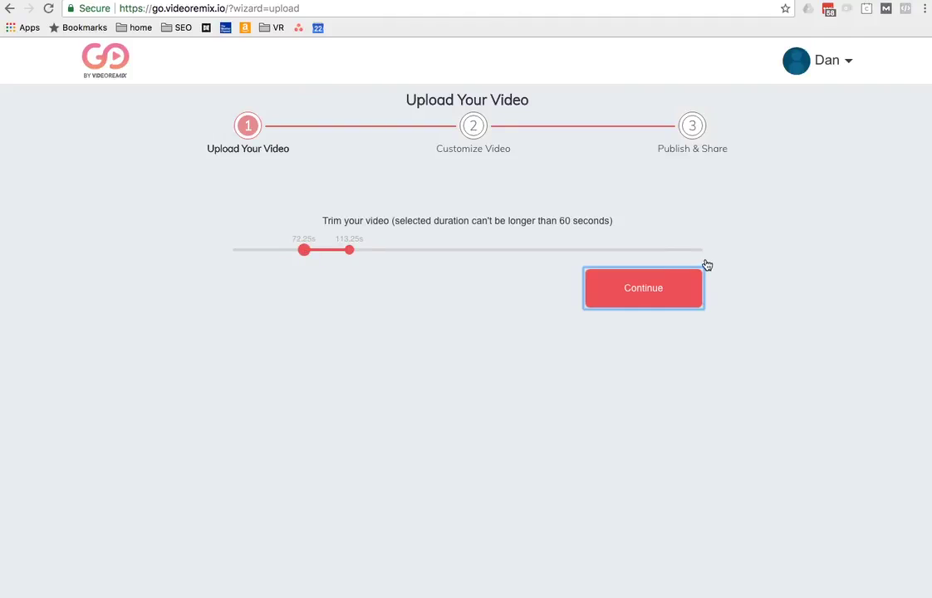
{"action": "left_click", "coordinate": [661, 289]}
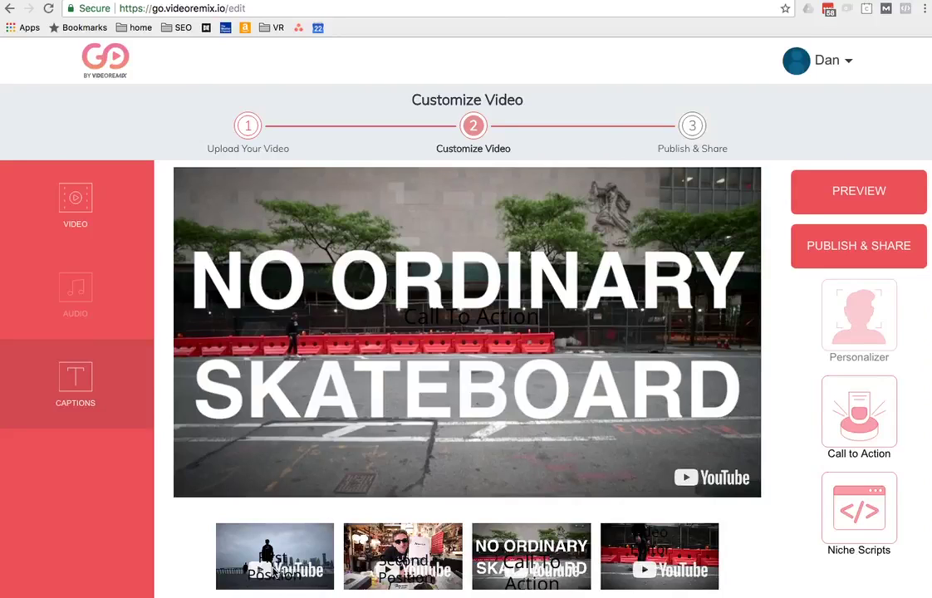
In the first scene, give the "First Position" caption a near-white background, #FFFBFB
{"action": "left_click", "coordinate": [275, 569]}
{"action": "left_click", "coordinate": [501, 300]}
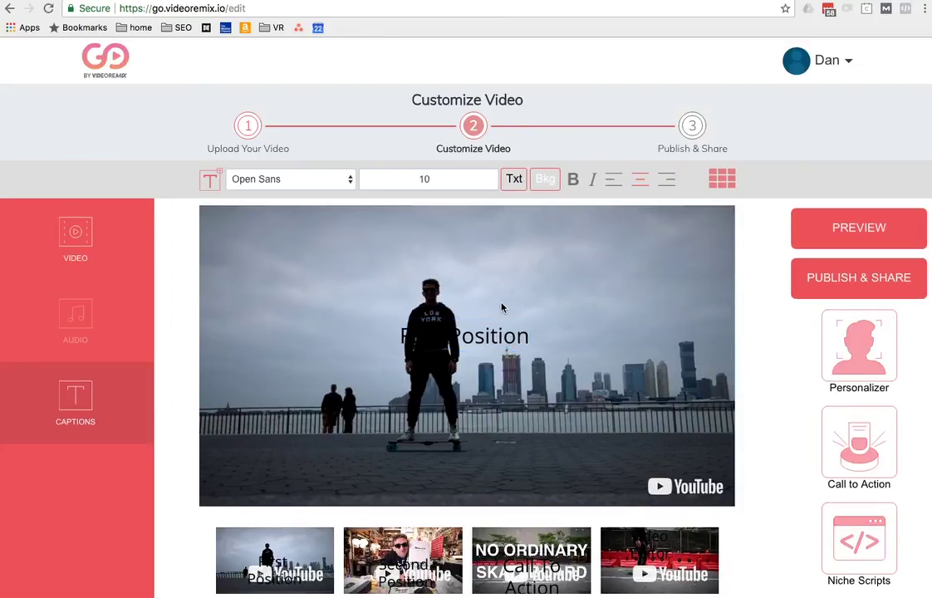
{"action": "left_click", "coordinate": [467, 337]}
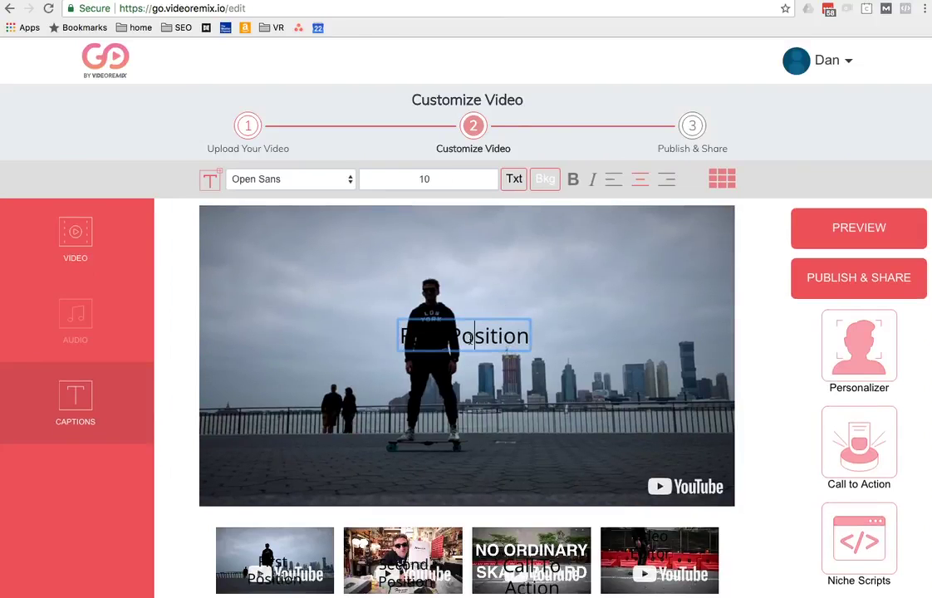
{"action": "triple_click", "coordinate": [468, 338]}
{"action": "left_click", "coordinate": [545, 179]}
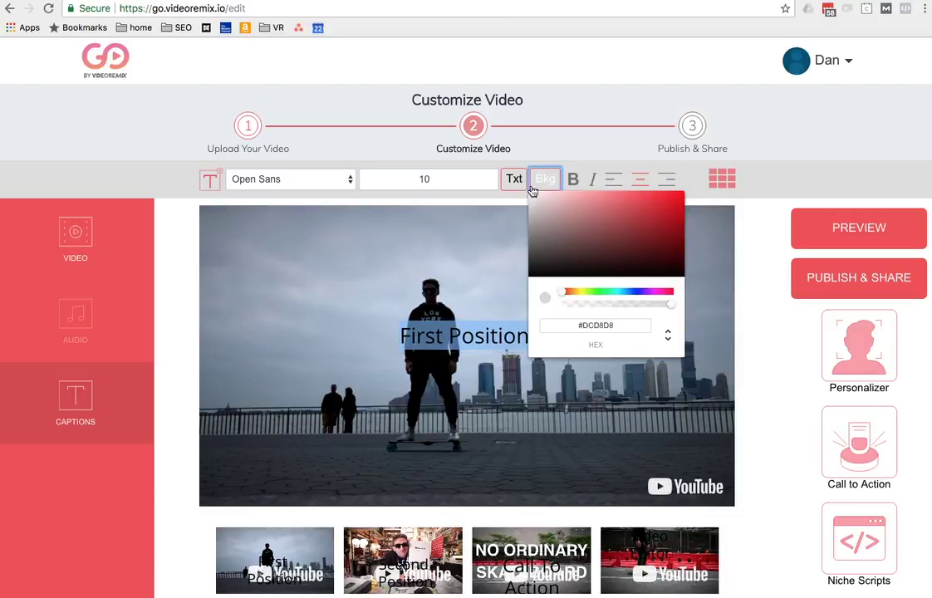
{"action": "left_click", "coordinate": [476, 233]}
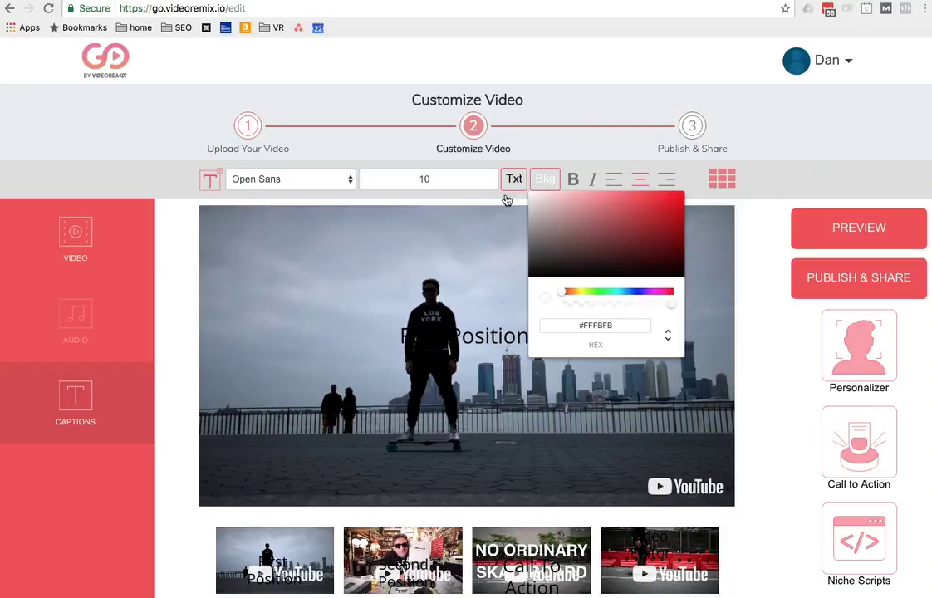
{"action": "left_click", "coordinate": [487, 265]}
{"action": "left_click", "coordinate": [417, 342]}
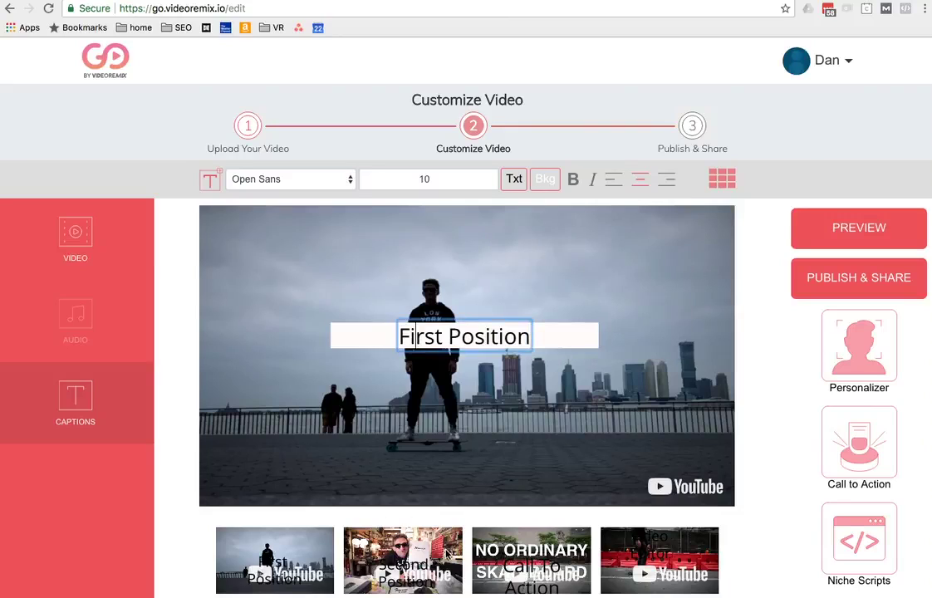
In the second scene, set the background colour of the "Second Position" caption to white, #FFFFFF
{"action": "left_click", "coordinate": [446, 553]}
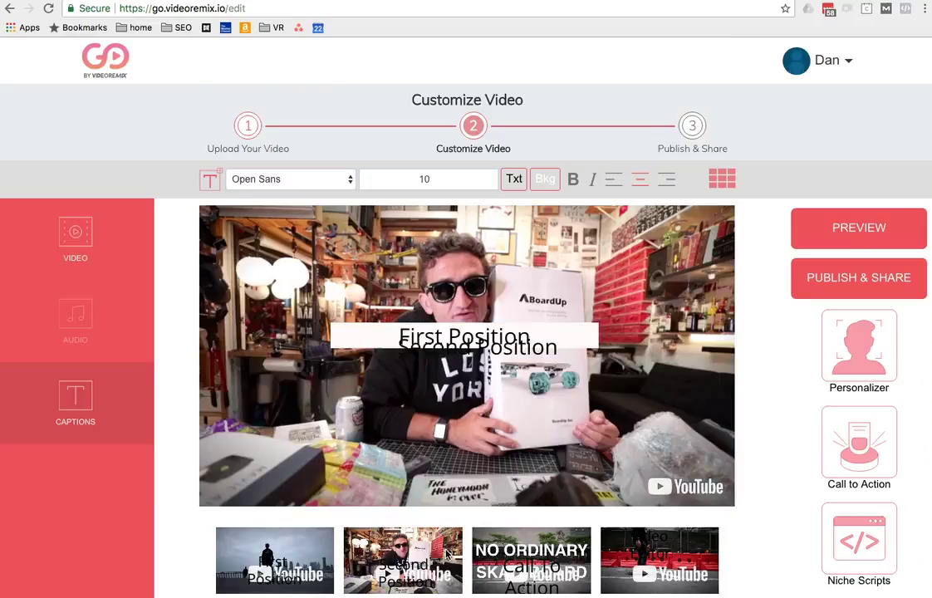
{"action": "triple_click", "coordinate": [474, 347]}
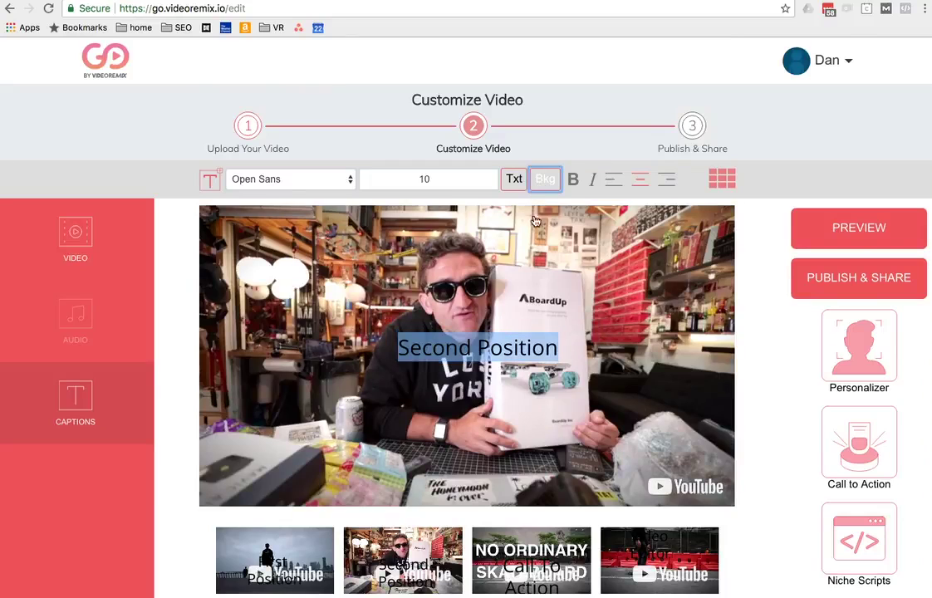
{"action": "left_click", "coordinate": [544, 178]}
{"action": "left_click", "coordinate": [534, 198]}
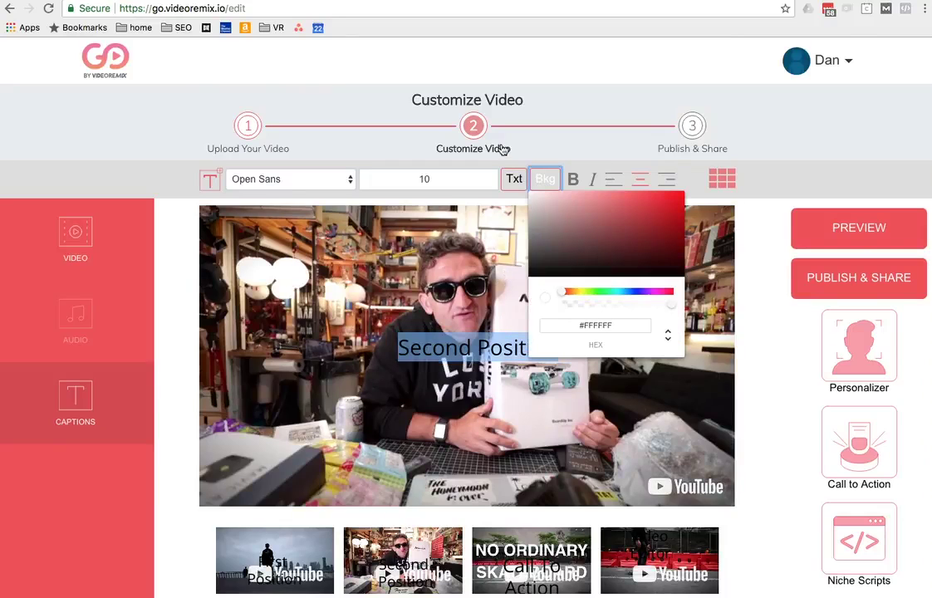
In the third scene, give the "Call To Action" caption a white background, #FFFFFF
{"action": "left_click", "coordinate": [482, 315]}
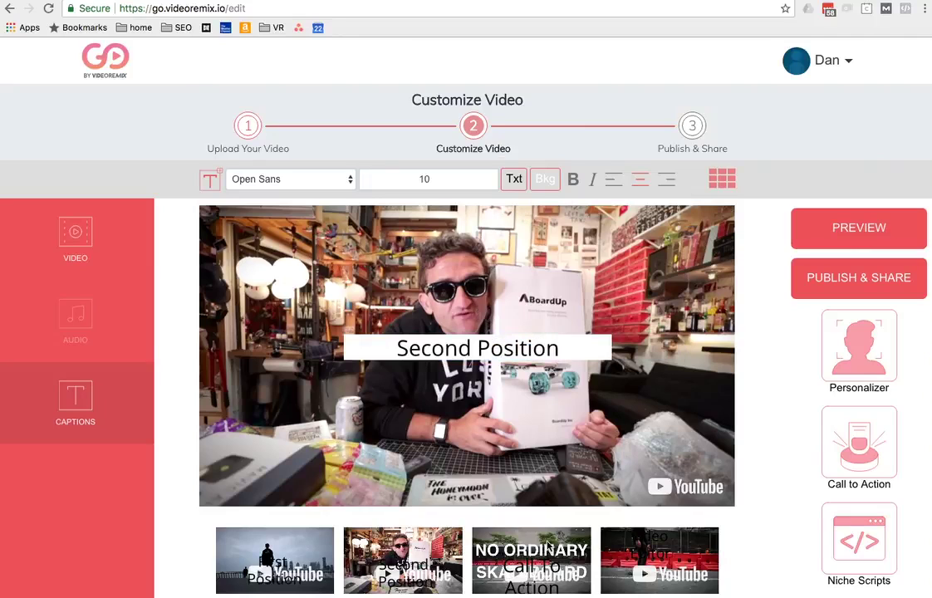
{"action": "left_click", "coordinate": [529, 581]}
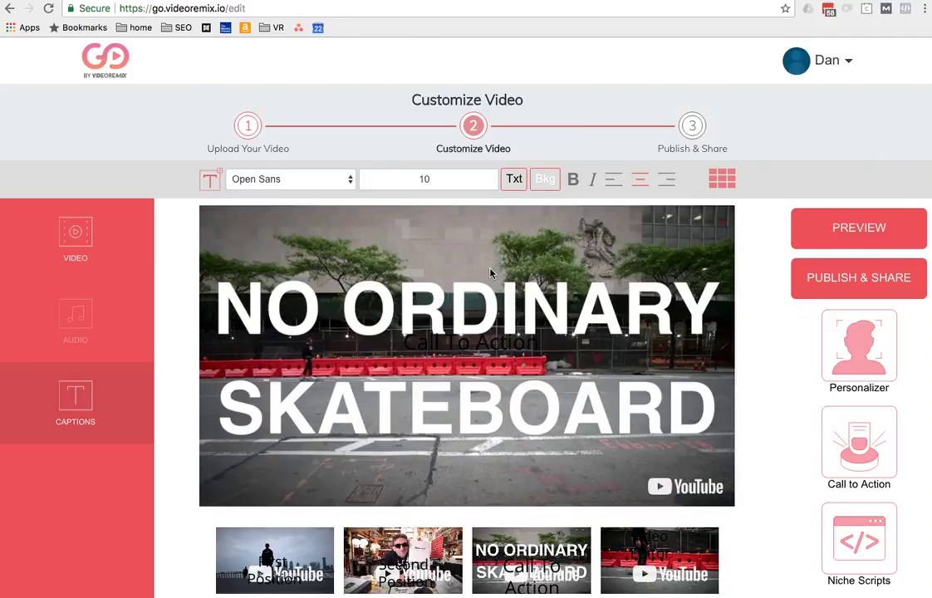
{"action": "left_click", "coordinate": [471, 342]}
{"action": "triple_click", "coordinate": [470, 343]}
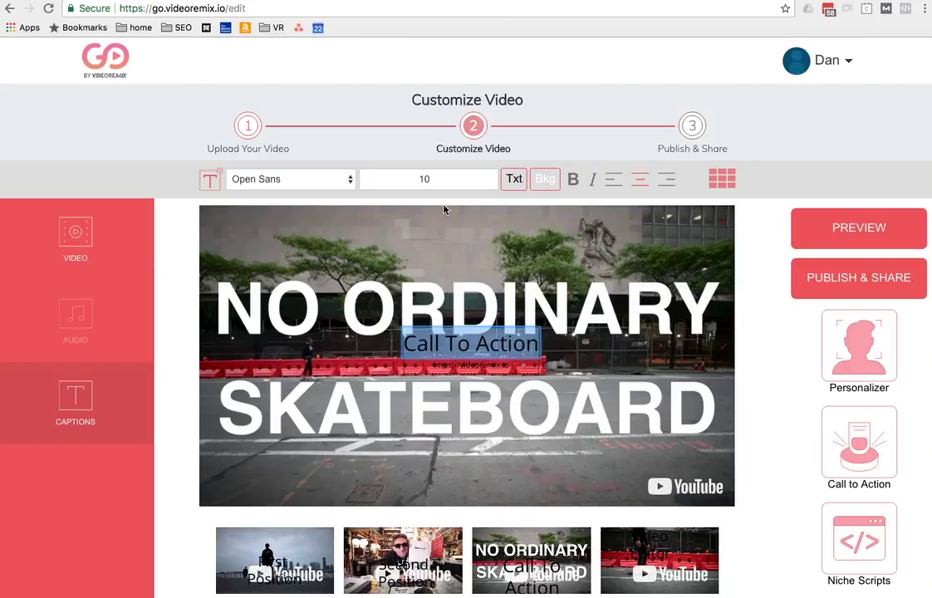
{"action": "left_click", "coordinate": [544, 180]}
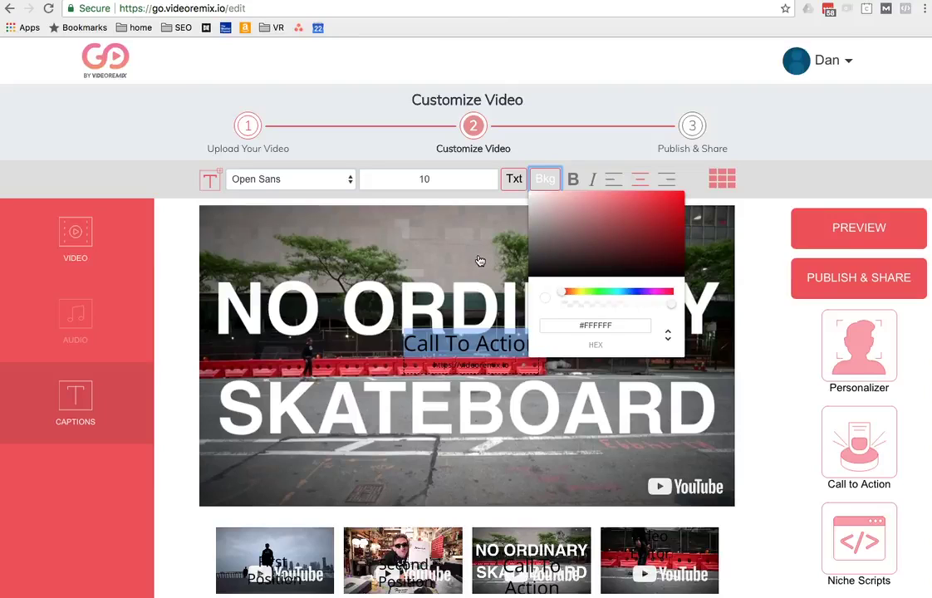
{"action": "left_click", "coordinate": [423, 233]}
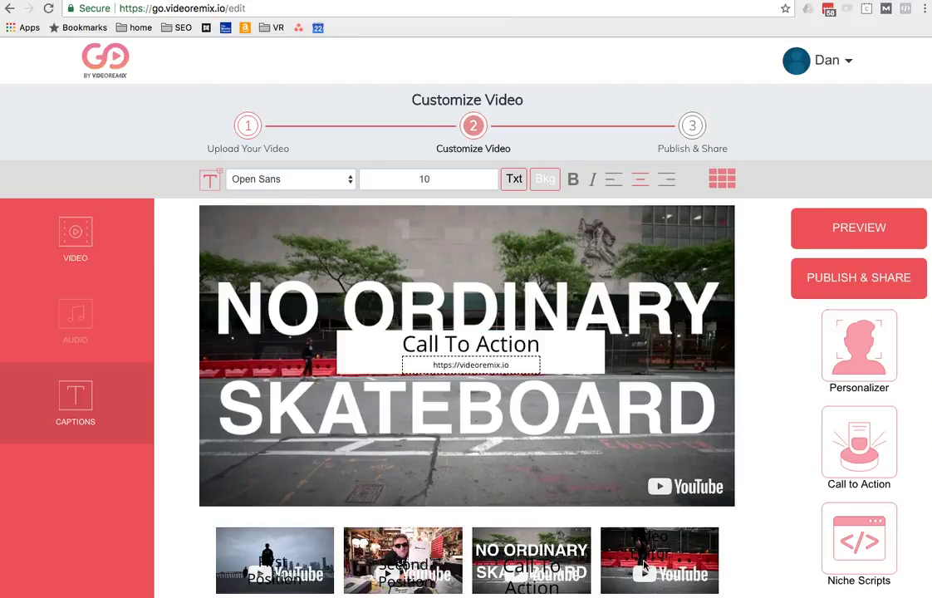
Show the fourth scene with the "Video Editor" caption and look over the Personalizer's options without adding a variable
{"action": "left_click", "coordinate": [644, 565]}
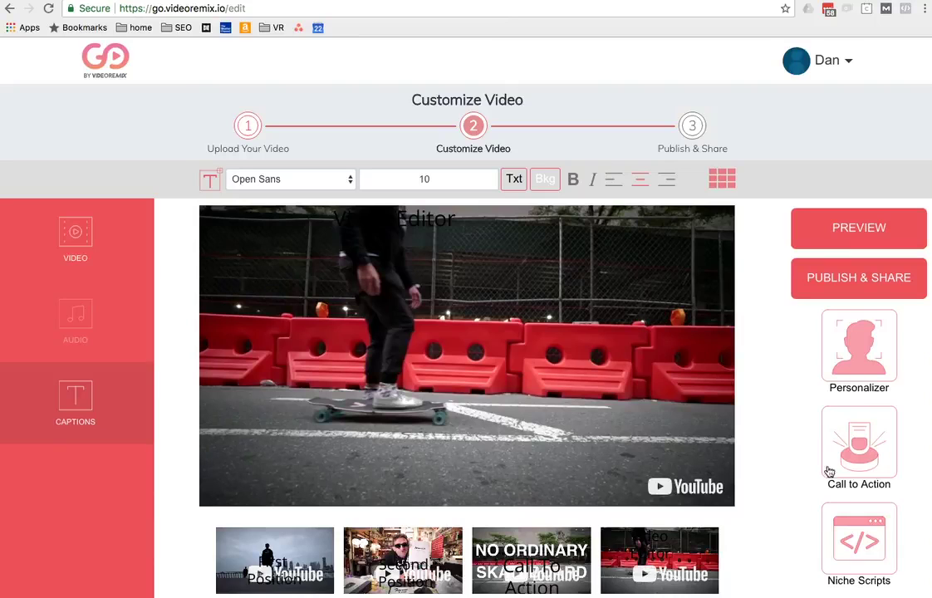
{"action": "left_click", "coordinate": [873, 350]}
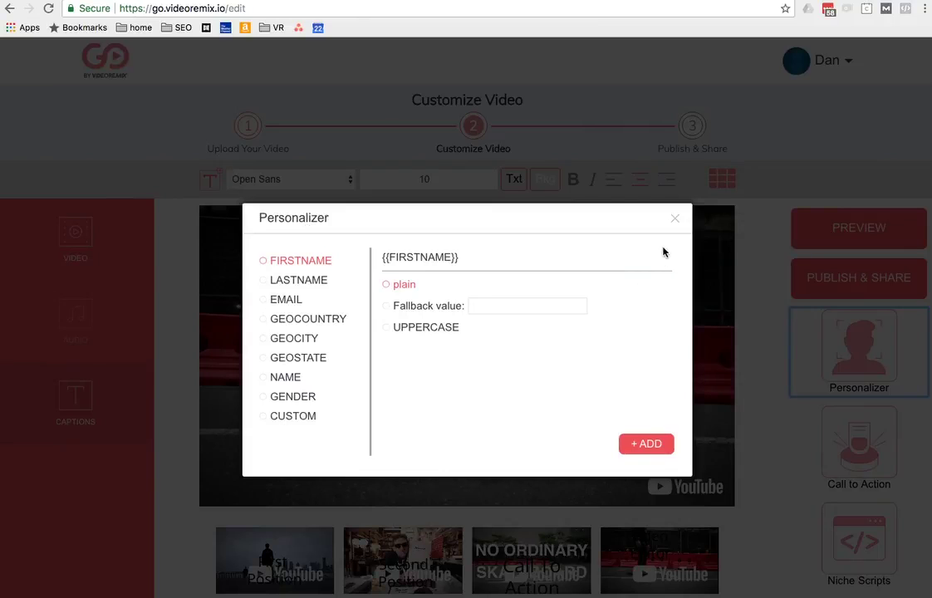
{"action": "left_click", "coordinate": [676, 223]}
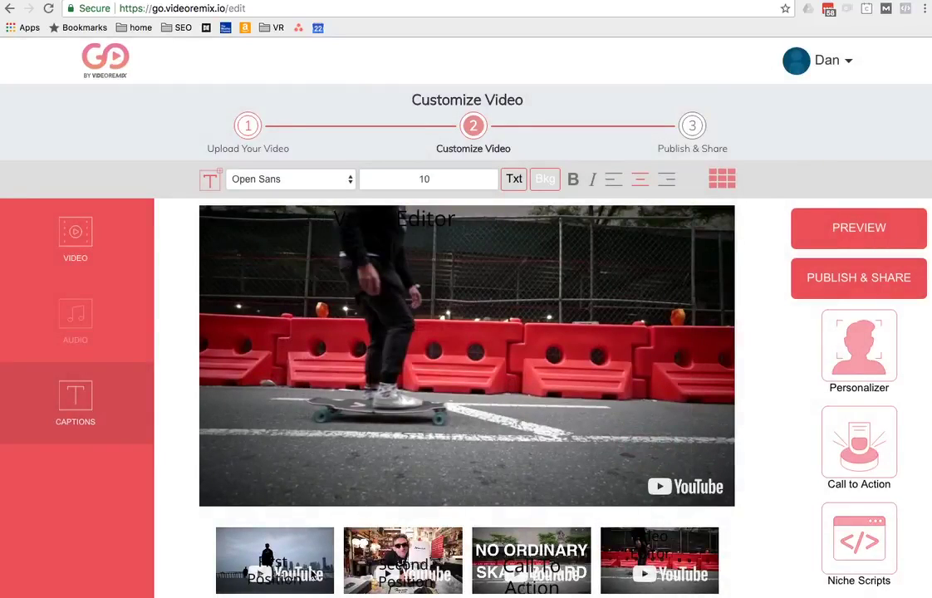
Return to the first scene, place the cursor in the "First Position" caption and review the personalization variables available for it
{"action": "left_click", "coordinate": [314, 573]}
{"action": "left_click", "coordinate": [535, 335]}
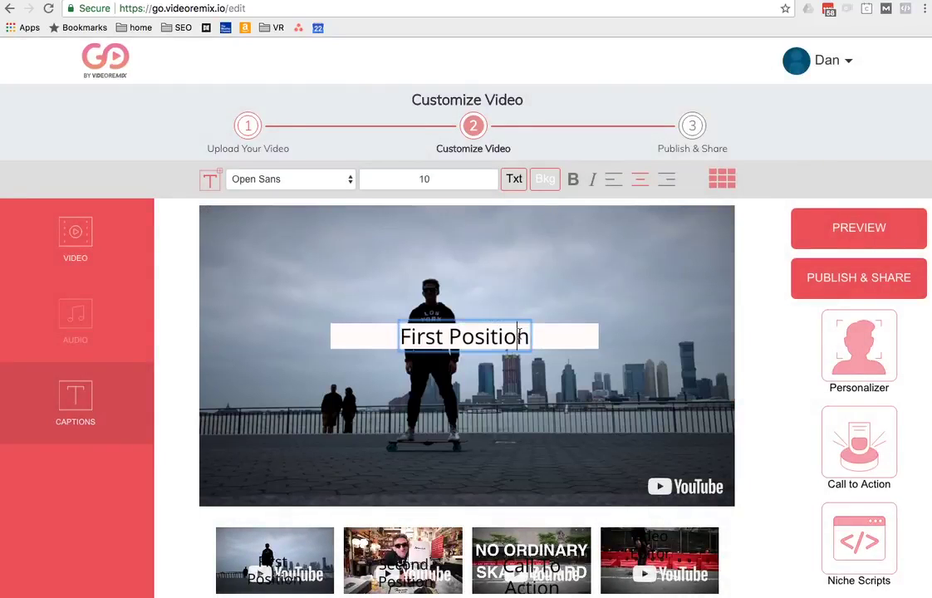
{"action": "left_click", "coordinate": [573, 336]}
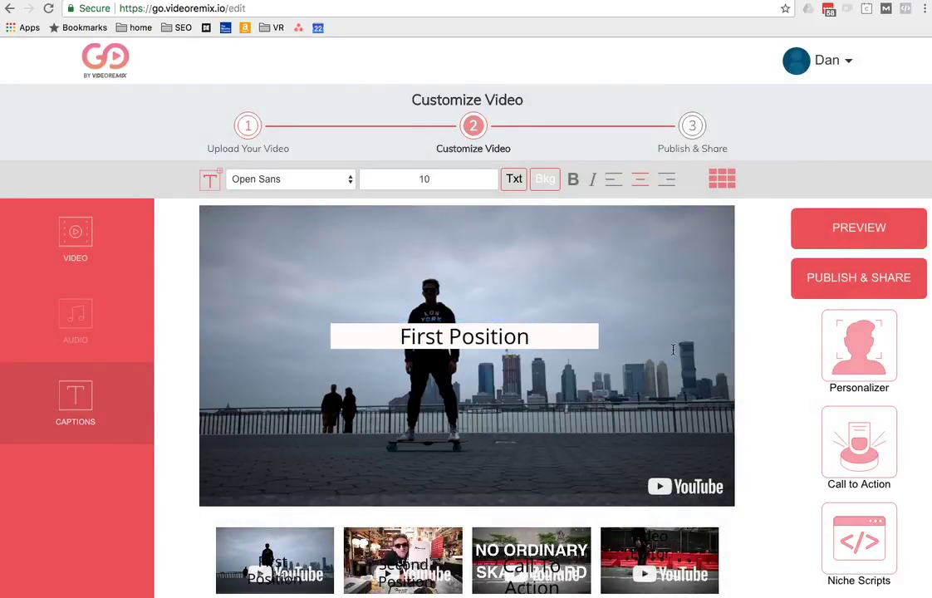
{"action": "left_click", "coordinate": [579, 336]}
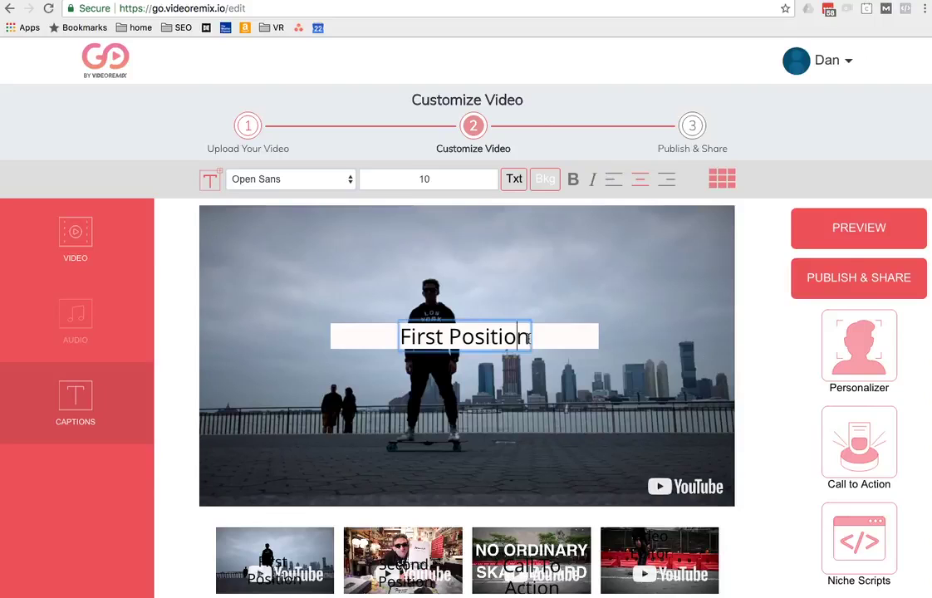
{"action": "left_click", "coordinate": [864, 350]}
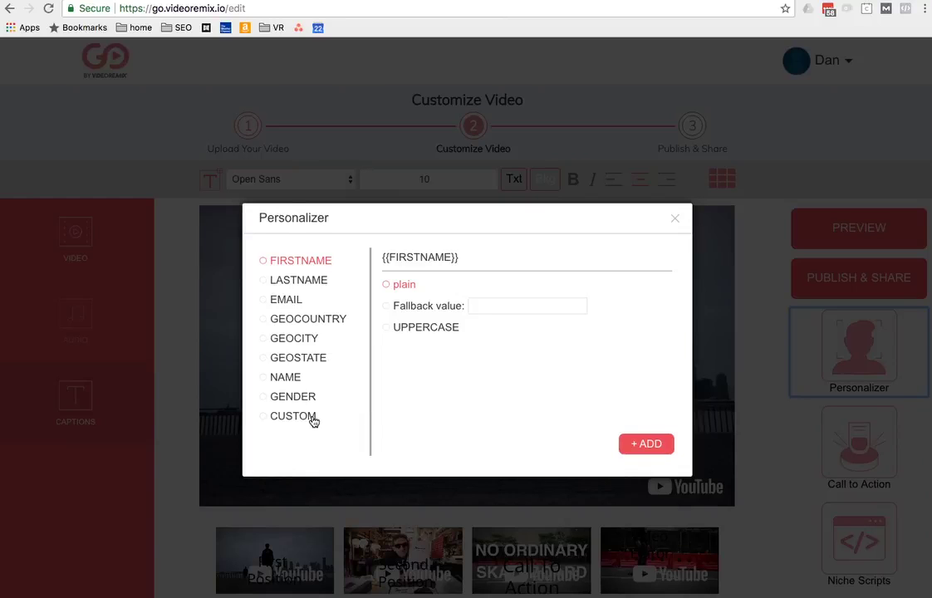
{"action": "left_click", "coordinate": [676, 219]}
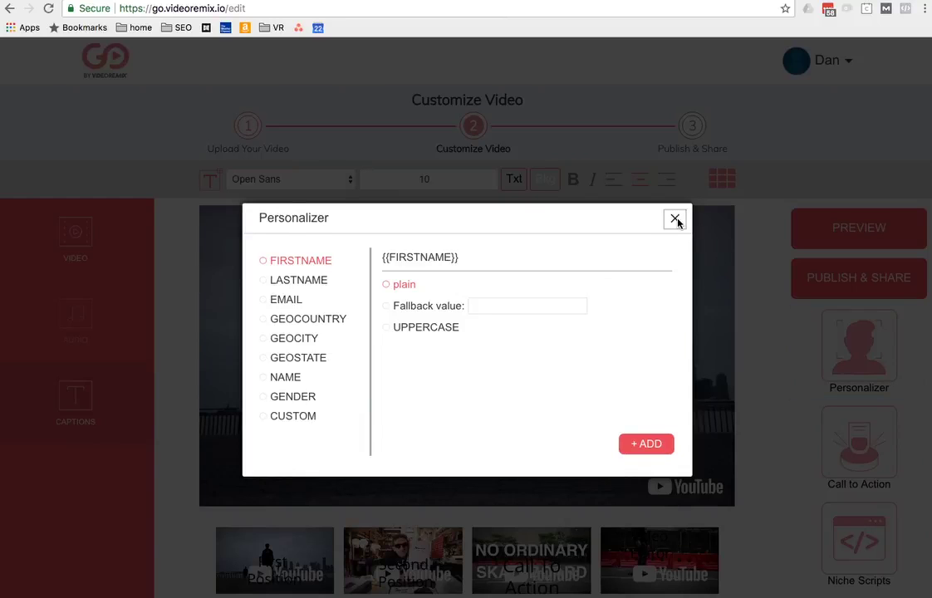